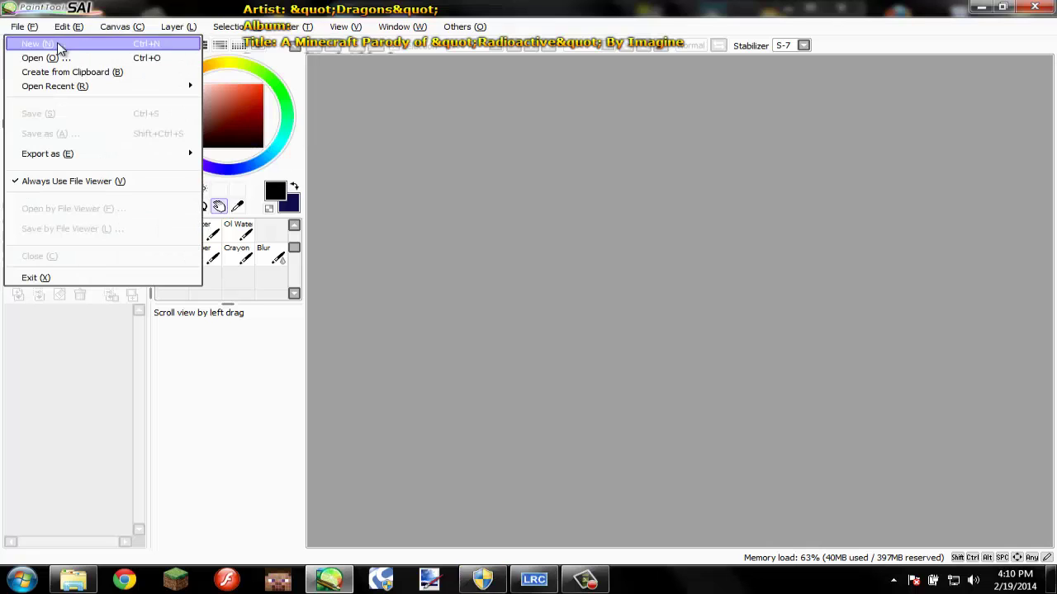
Create a new canvas 1000 pixels wide and 1000 pixels high.
left_click(58, 45)
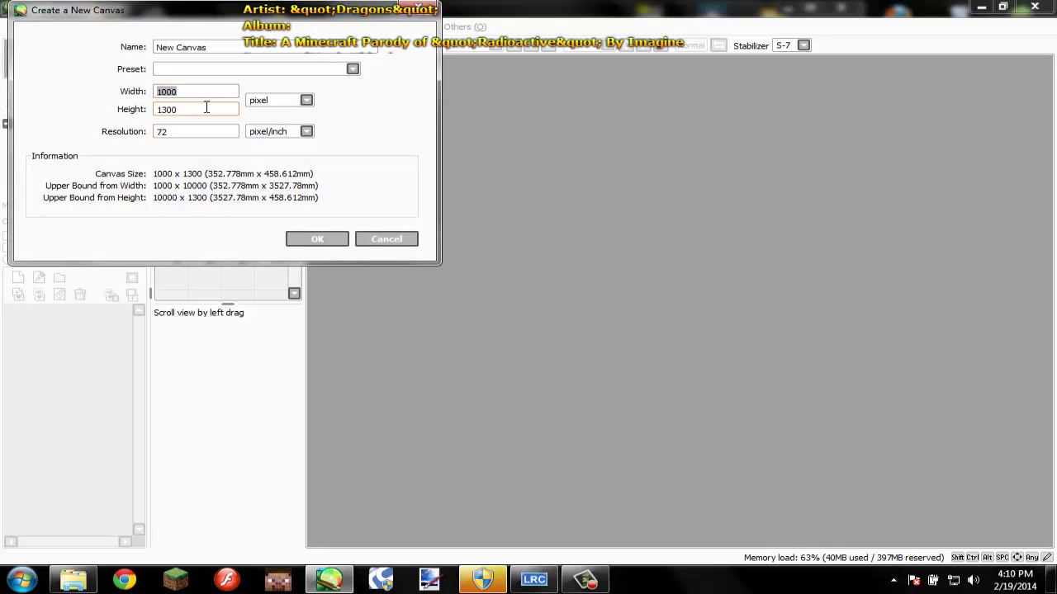
key("Tab")
type("1000")
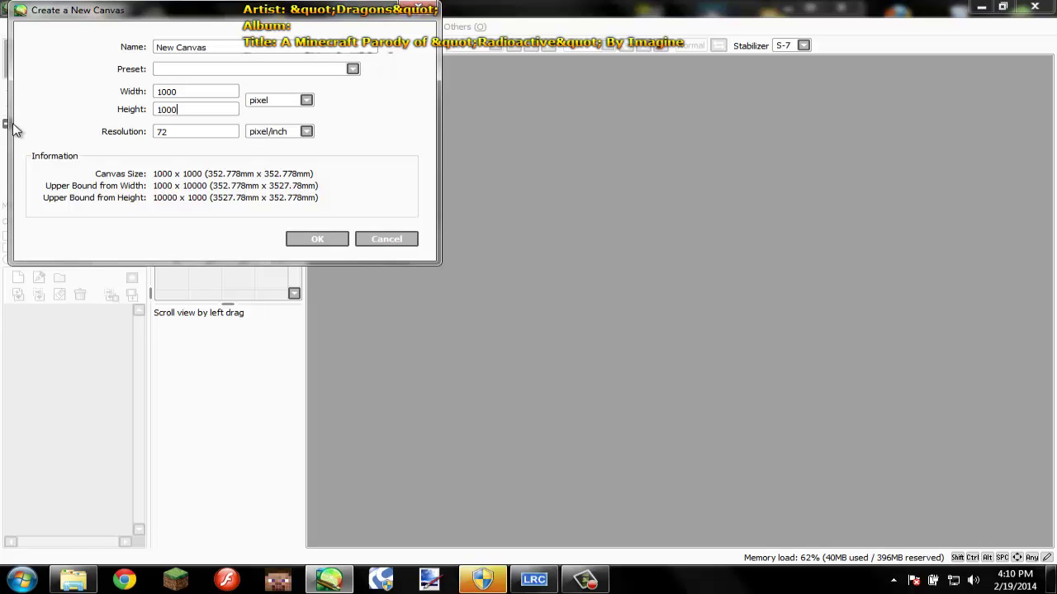
key("Return")
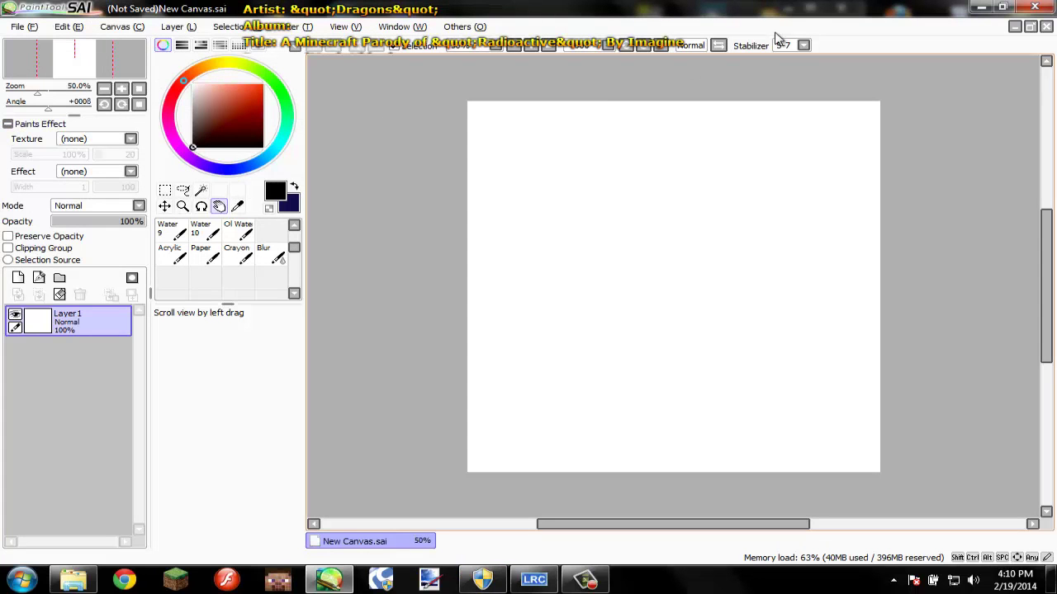
mouse_move(715, 152)
left_mouse_down()
mouse_move(707, 165)
mouse_move(729, 158)
left_mouse_up()
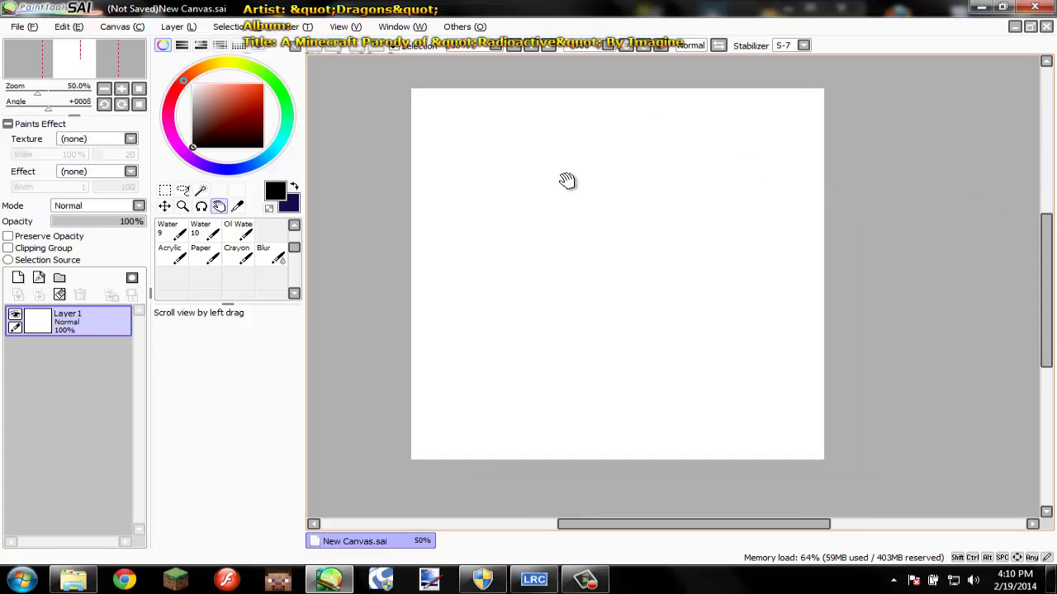
key("space")
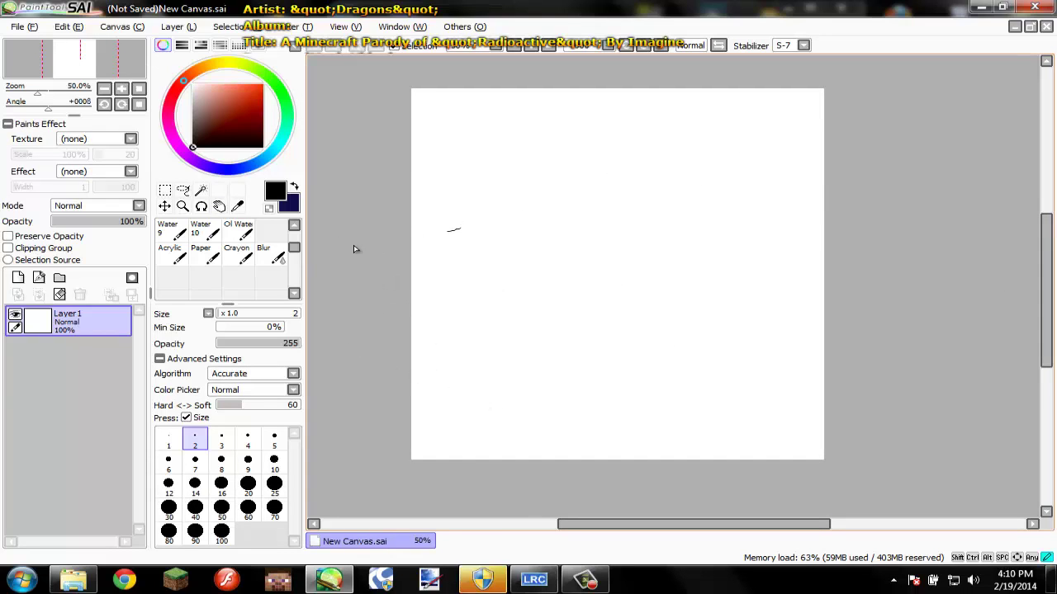
left_click_drag(446, 231, 403, 231)
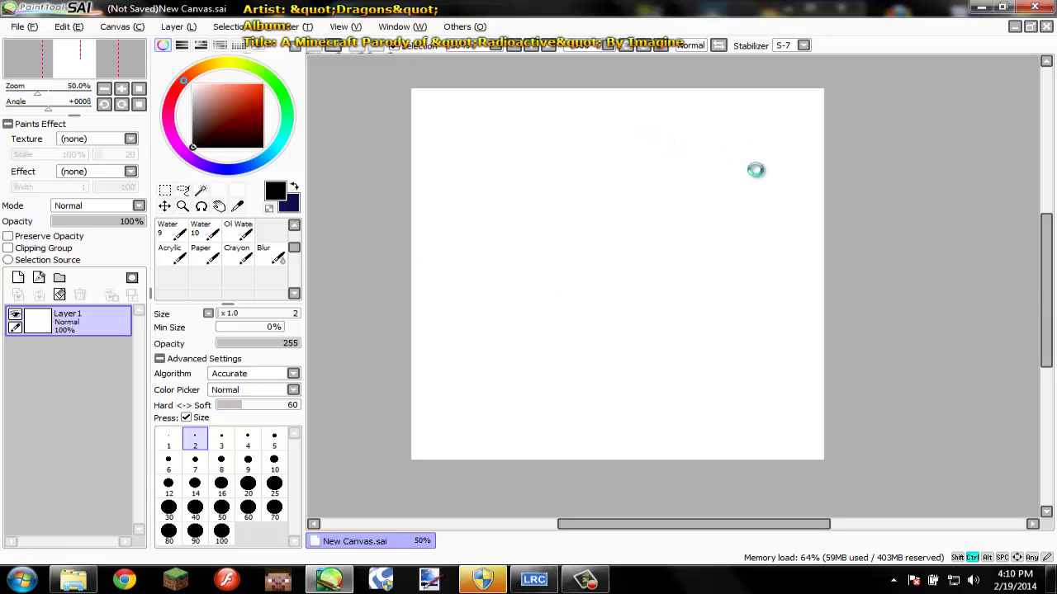
Save the empty canvas in the Art Doc folder as a SAI file named Scott.
key("ctrl+s")
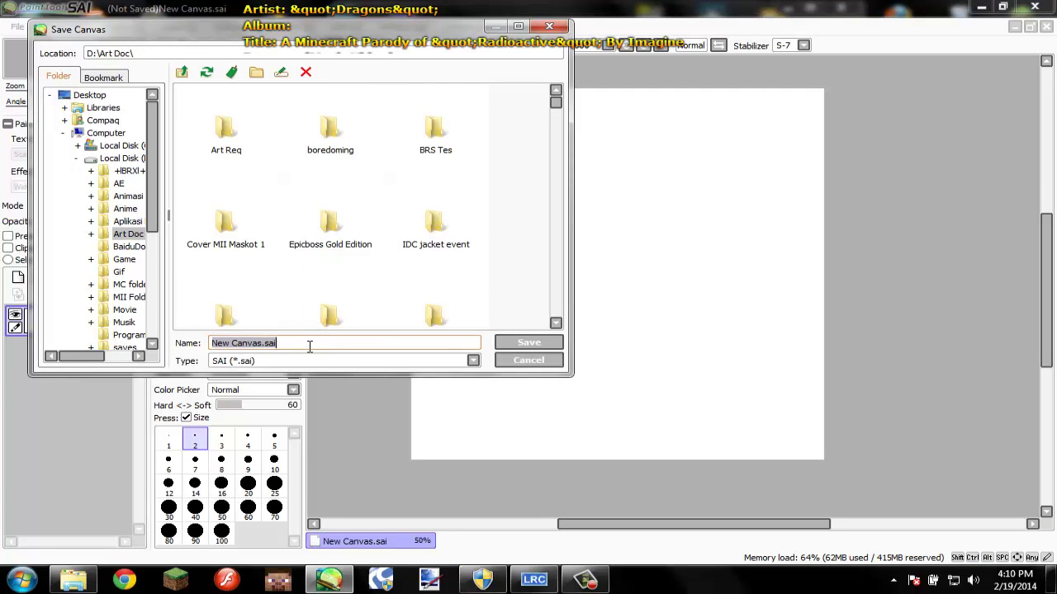
type("Scott")
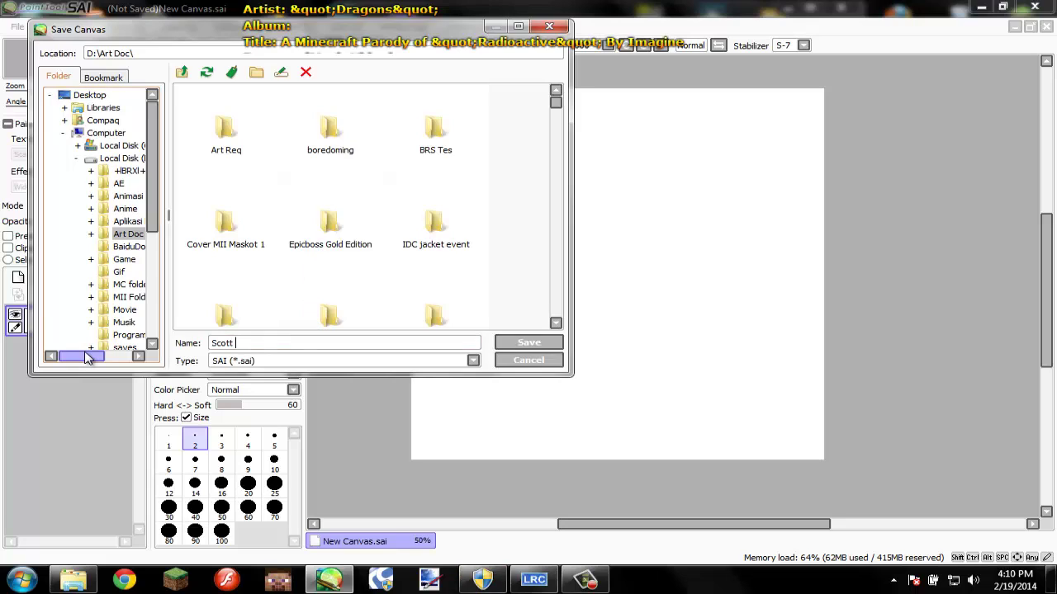
key("Return")
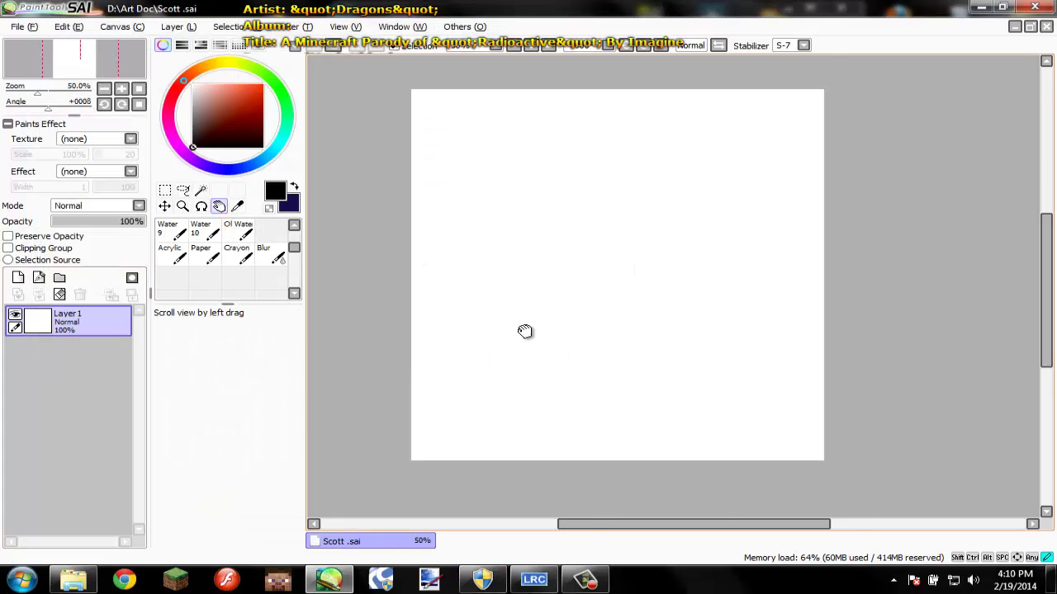
Set the drawing colour to bright red and switch to the size 2 pencil brush.
left_click_drag(525, 331, 661, 239)
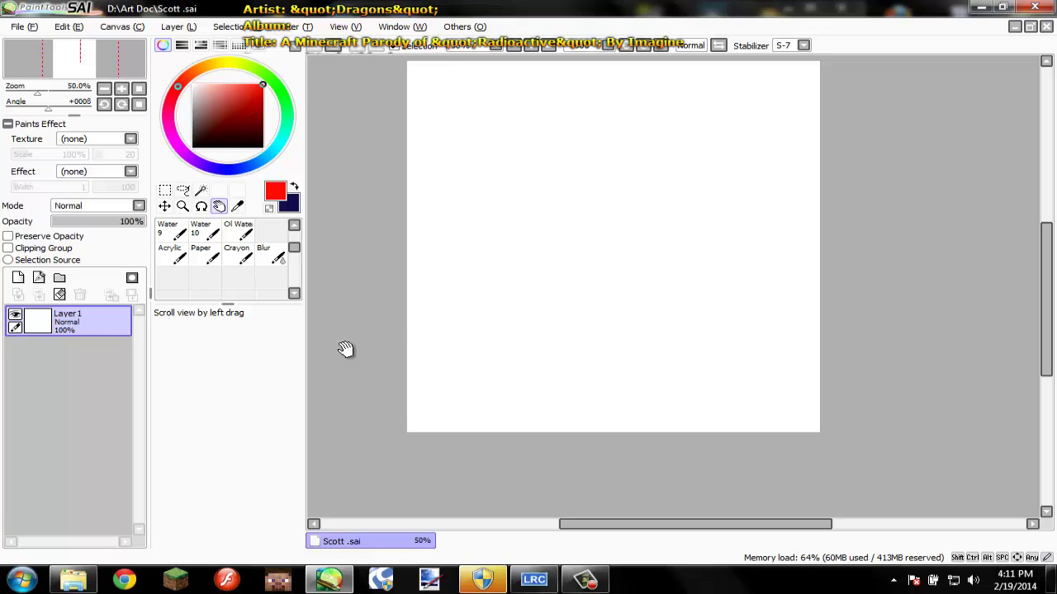
left_click_drag(749, 293, 708, 257)
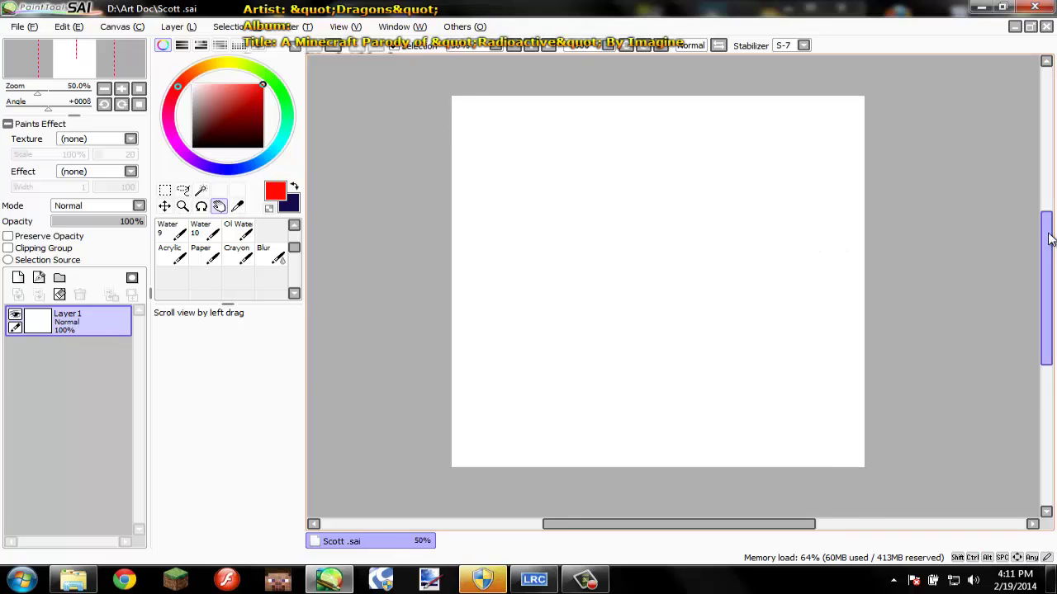
mouse_move(1049, 239)
left_mouse_down()
mouse_move(1050, 191)
mouse_move(1050, 233)
left_mouse_up()
left_click_drag(881, 247, 861, 198)
left_click_drag(754, 255, 681, 258)
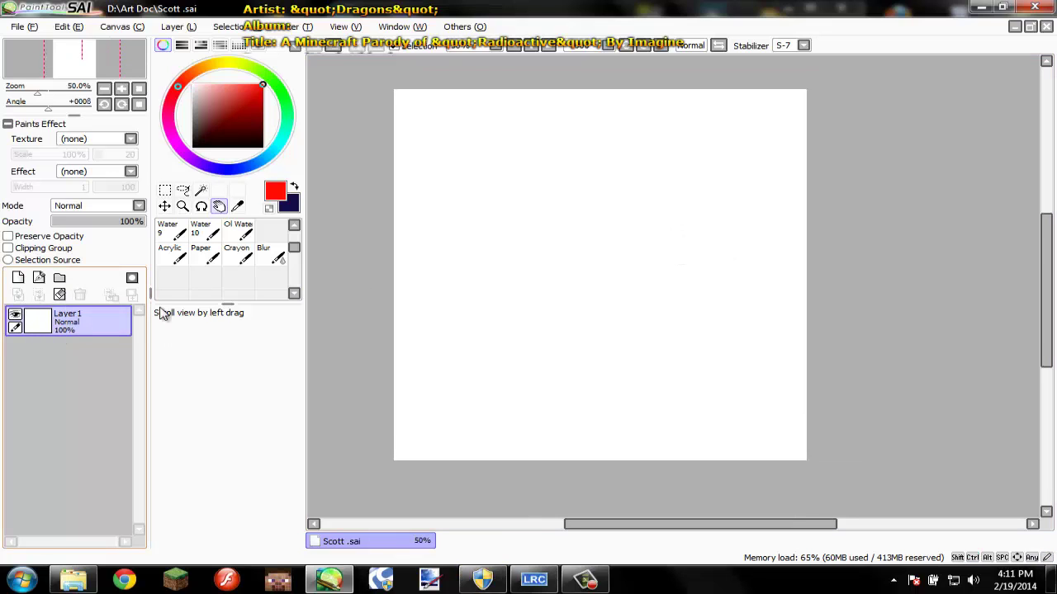
mouse_move(256, 86)
left_mouse_down()
mouse_move(251, 108)
mouse_move(285, 83)
left_mouse_up()
key("n")
scroll(505, 290, "up", 2)
scroll(505, 291, "down", 5)
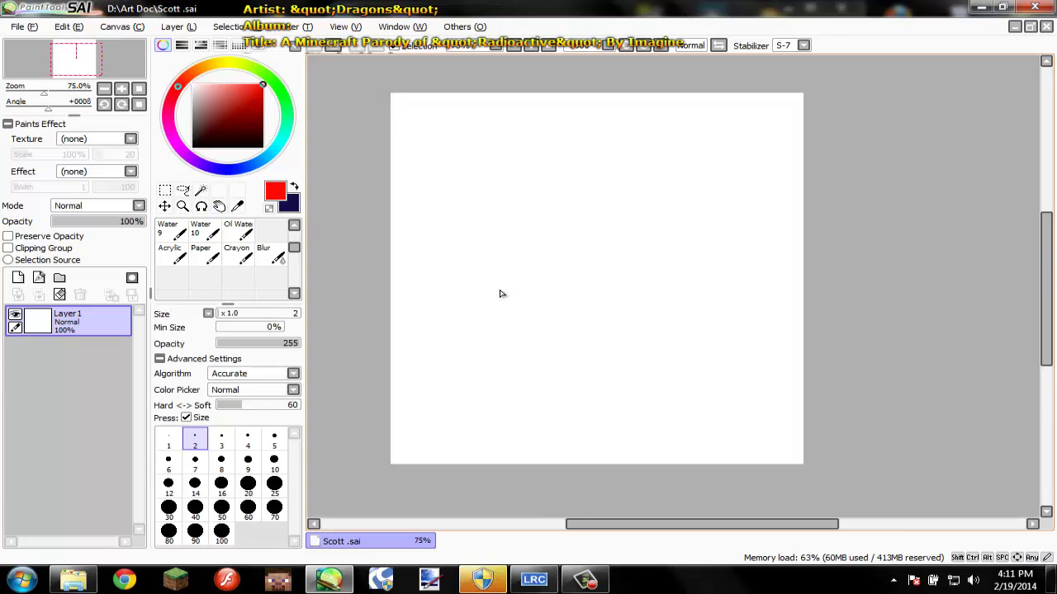
scroll(502, 292, "up", 5)
scroll(500, 293, "down", 1)
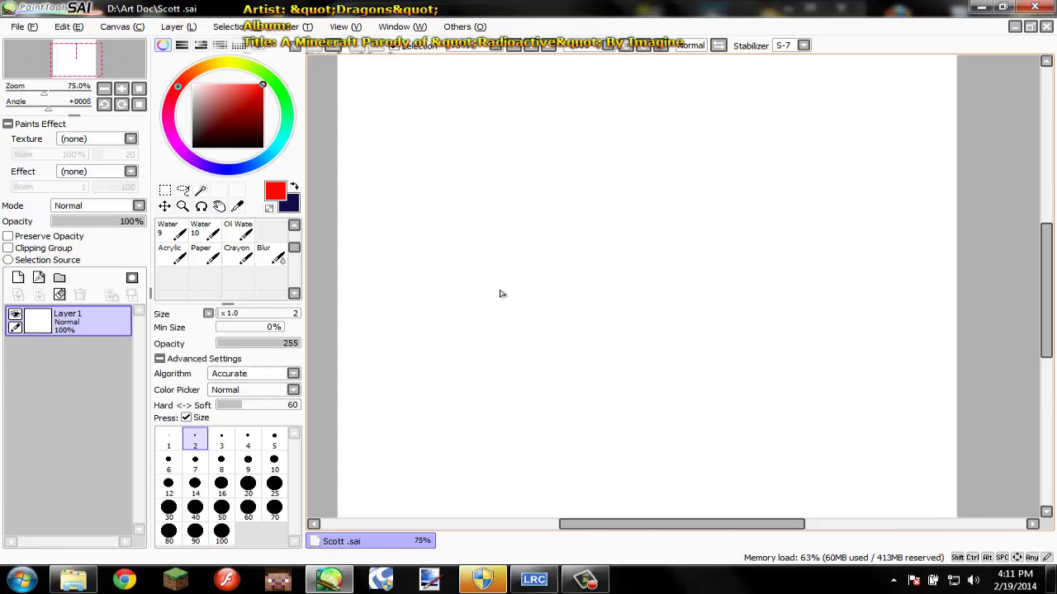
scroll(500, 292, "down", 2)
mouse_move(521, 281)
left_mouse_down()
mouse_move(611, 257)
mouse_move(616, 240)
mouse_move(609, 255)
mouse_move(597, 225)
mouse_move(569, 207)
mouse_move(652, 250)
left_mouse_up()
scroll(609, 255, "up", 2)
scroll(603, 219, "down", 2)
scroll(569, 208, "up", 2)
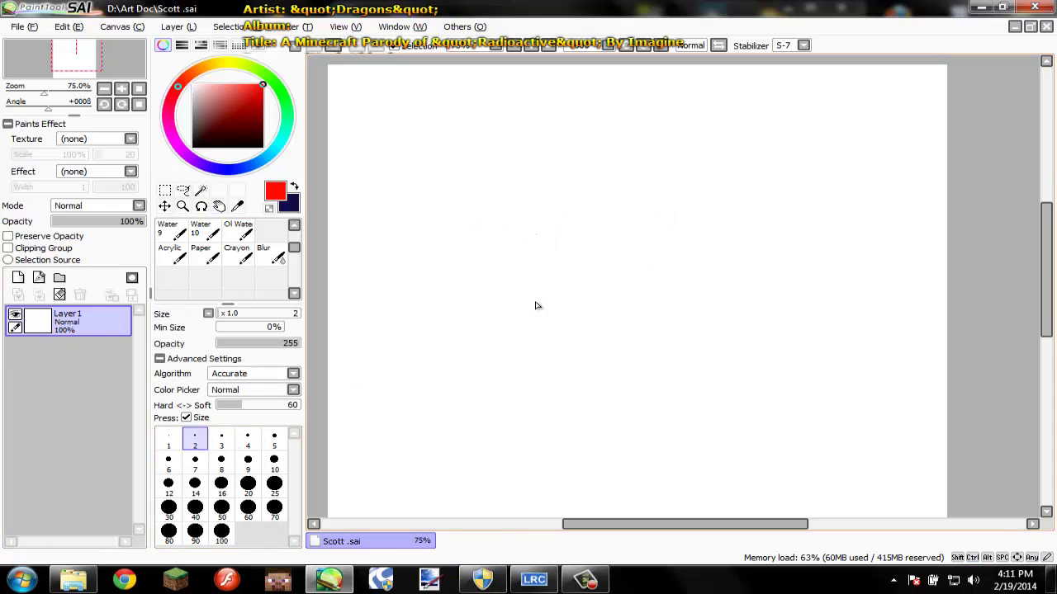
left_click_drag(535, 309, 536, 231)
key("ctrl+z")
left_click_drag(500, 193, 495, 250)
key("ctrl+z")
Sketch the left, top and right edges of a cube's front face in red for the head.
left_click_drag(507, 194, 507, 246)
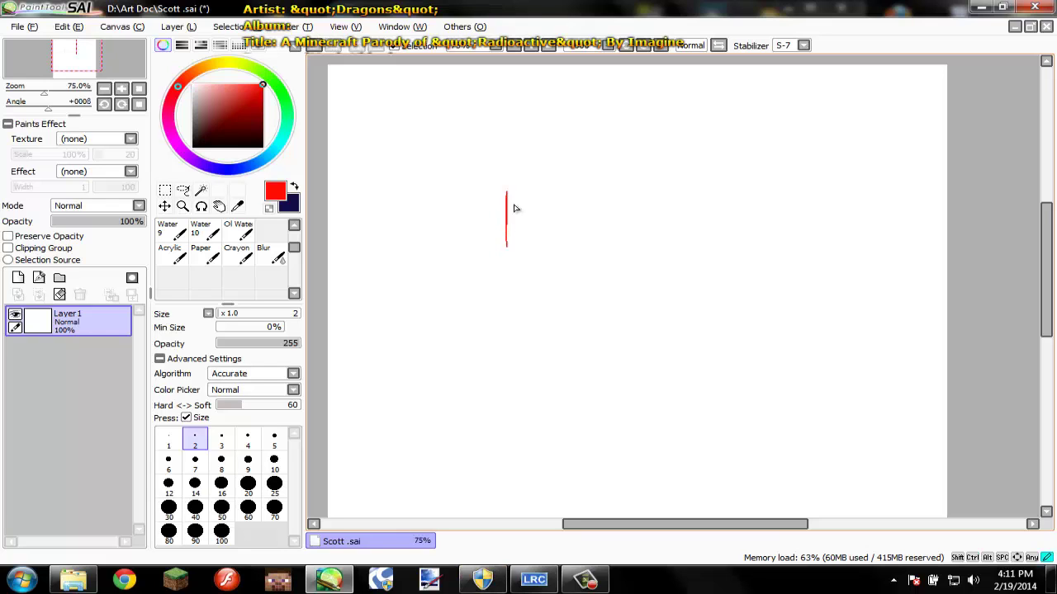
scroll(517, 181, "up", 2)
left_click_drag(500, 185, 504, 270)
left_click_drag(500, 189, 589, 207)
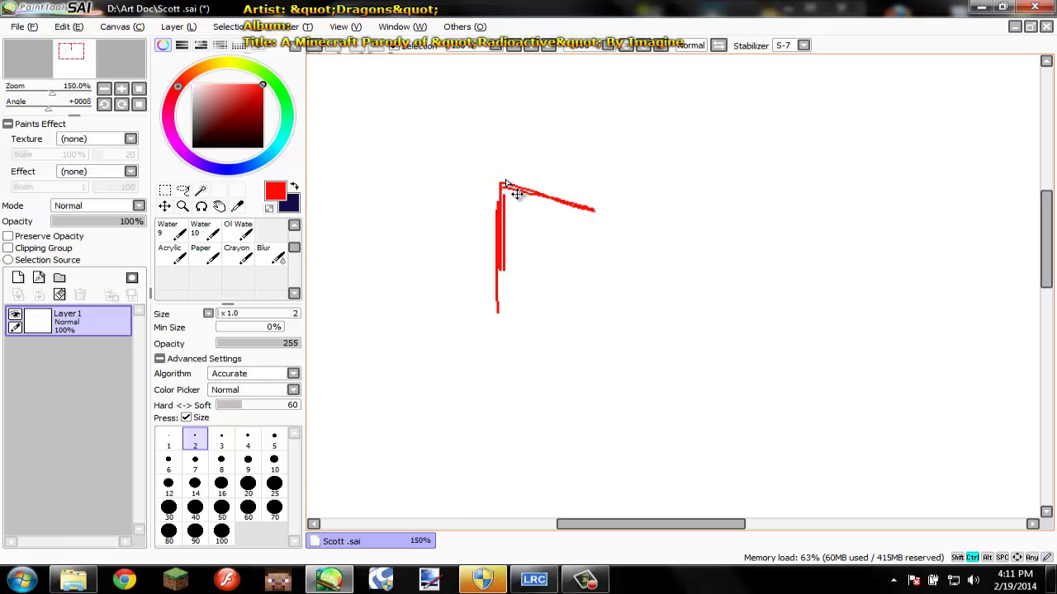
key("ctrl+z")
mouse_move(498, 185)
left_mouse_down()
mouse_move(661, 203)
mouse_move(651, 285)
left_mouse_up()
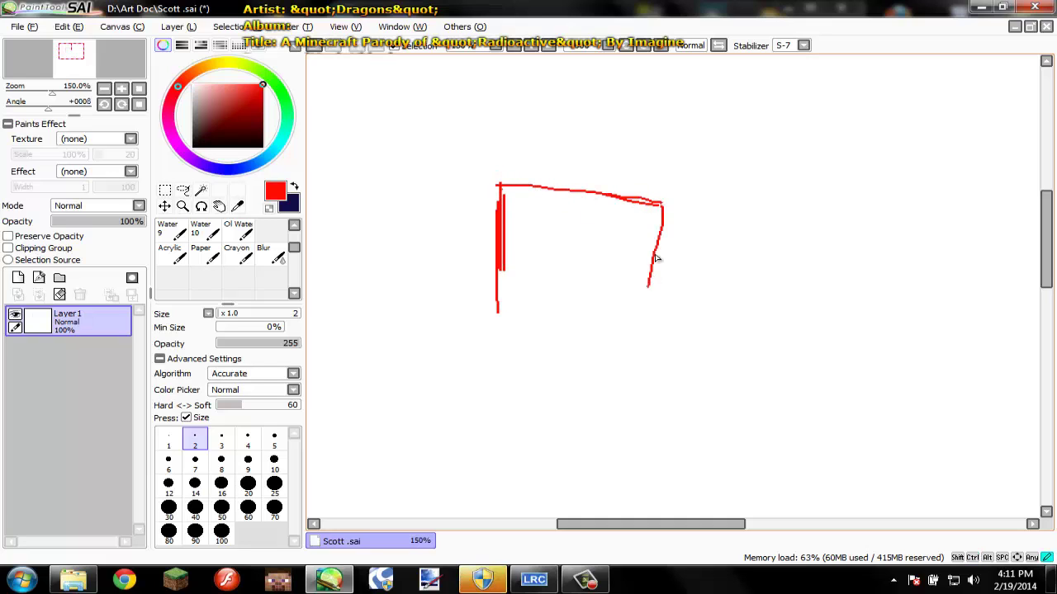
key("ctrl+z")
left_click_drag(666, 207, 662, 303)
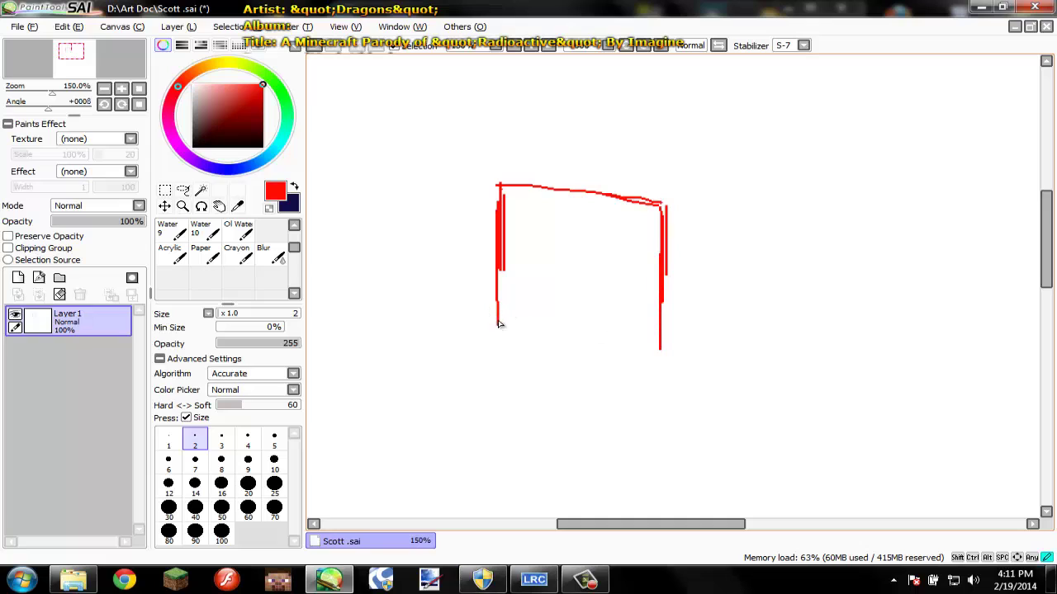
Complete the cube with the front face's bottom edge, a narrow right side face and a top face.
mouse_move(498, 324)
left_mouse_down()
mouse_move(533, 344)
mouse_move(658, 363)
mouse_move(710, 314)
left_mouse_up()
key("ctrl+z")
left_click_drag(660, 206, 699, 187)
left_click_drag(662, 207, 710, 181)
mouse_move(704, 276)
left_mouse_down()
mouse_move(711, 198)
mouse_move(710, 328)
left_mouse_up()
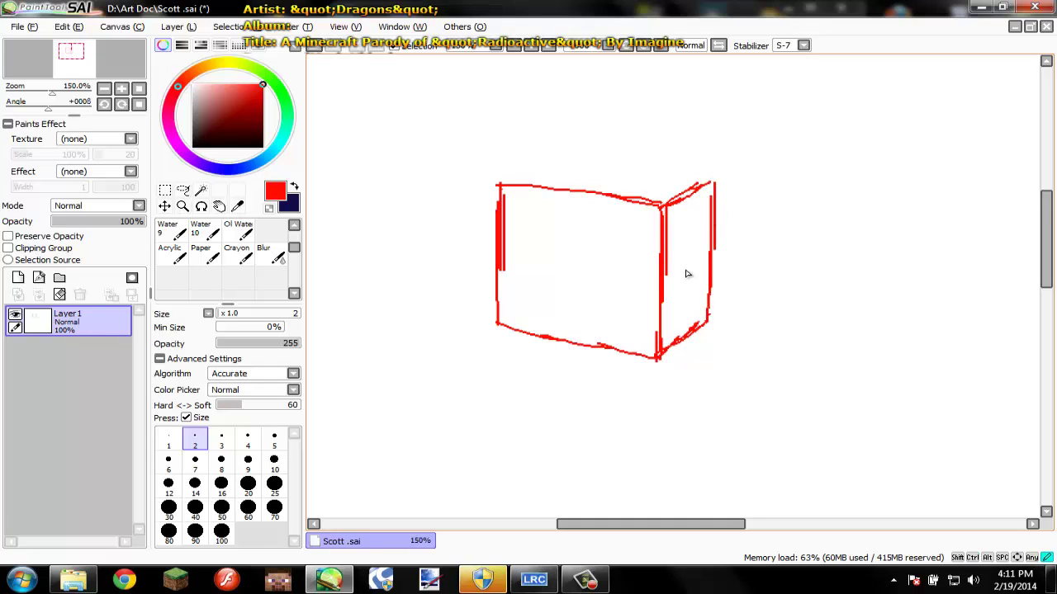
mouse_move(495, 186)
left_mouse_down()
mouse_move(680, 171)
mouse_move(572, 168)
mouse_move(713, 181)
left_mouse_up()
key("ctrl+z")
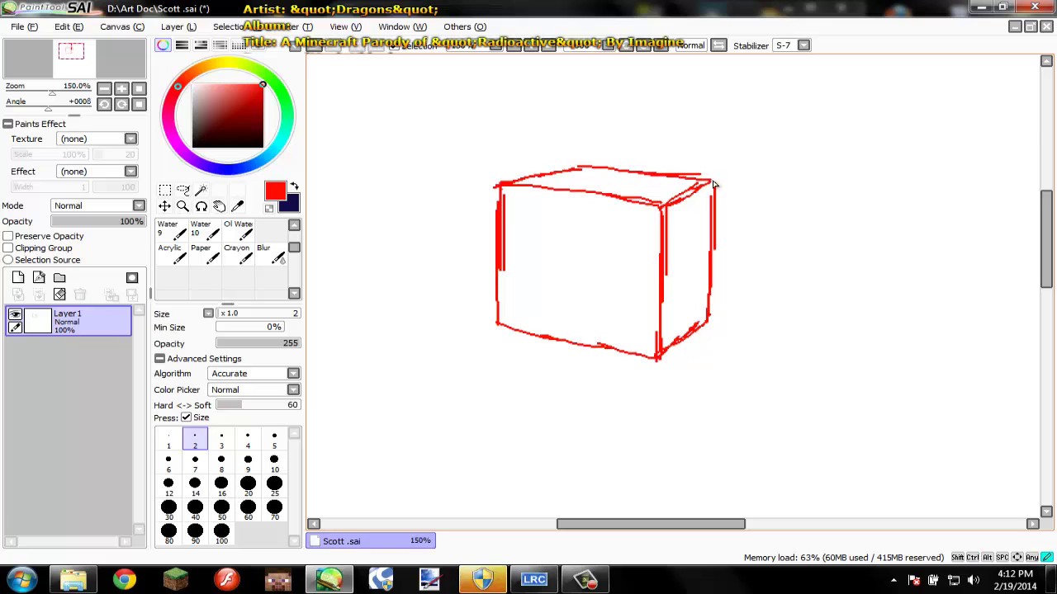
Select the cube sketch, move it right to the canvas's horizontal centre, and save the file.
scroll(714, 184, "down", 3)
key("m")
left_click_drag(596, 140, 781, 280)
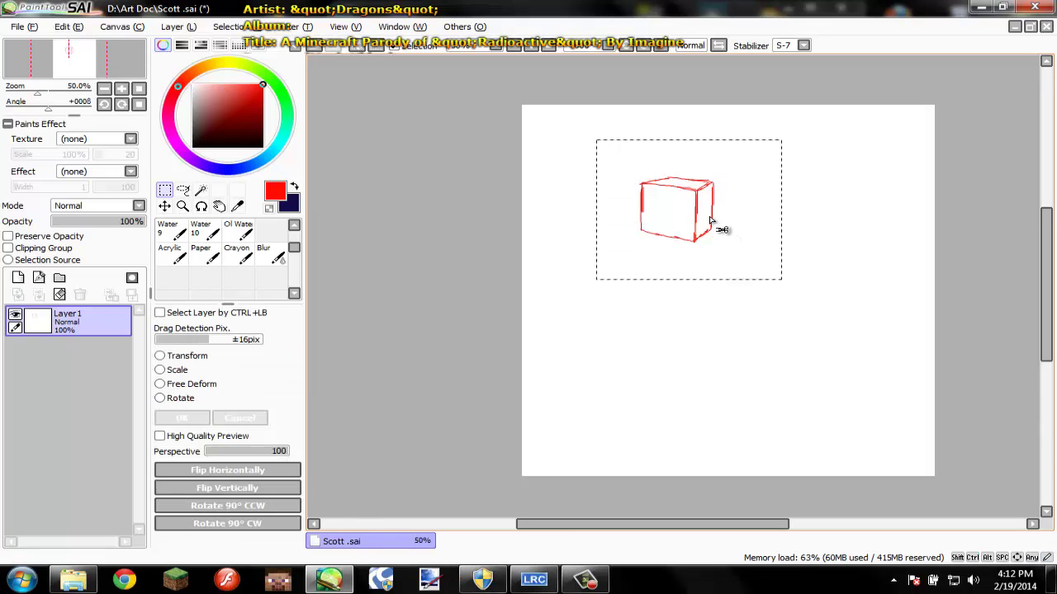
left_click_drag(708, 231, 760, 224)
left_click(765, 286)
key("h")
left_click_drag(769, 280, 731, 168)
scroll(731, 168, "up", 2)
key("ctrl+s")
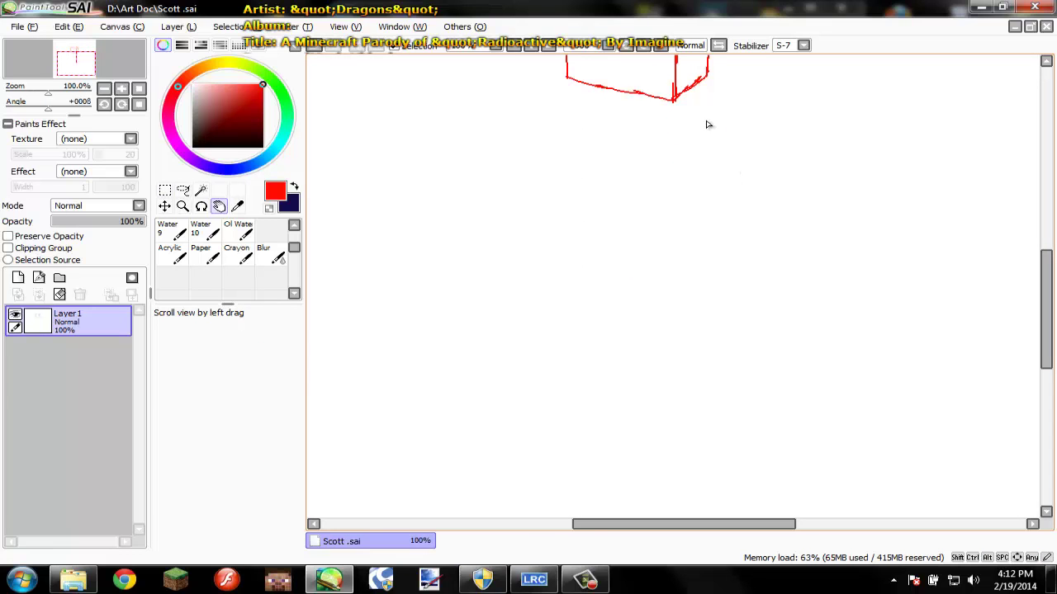
Sketch the shoulder line from the cube's lower right corner and the upper arm's curved outer edge below it.
scroll(682, 107, "up", 1)
key("space")
mouse_move(675, 97)
left_mouse_down()
mouse_move(586, 336)
mouse_move(750, 294)
left_mouse_up()
mouse_move(727, 229)
left_mouse_down()
mouse_move(680, 268)
mouse_move(717, 277)
mouse_move(651, 247)
mouse_move(737, 278)
left_mouse_up()
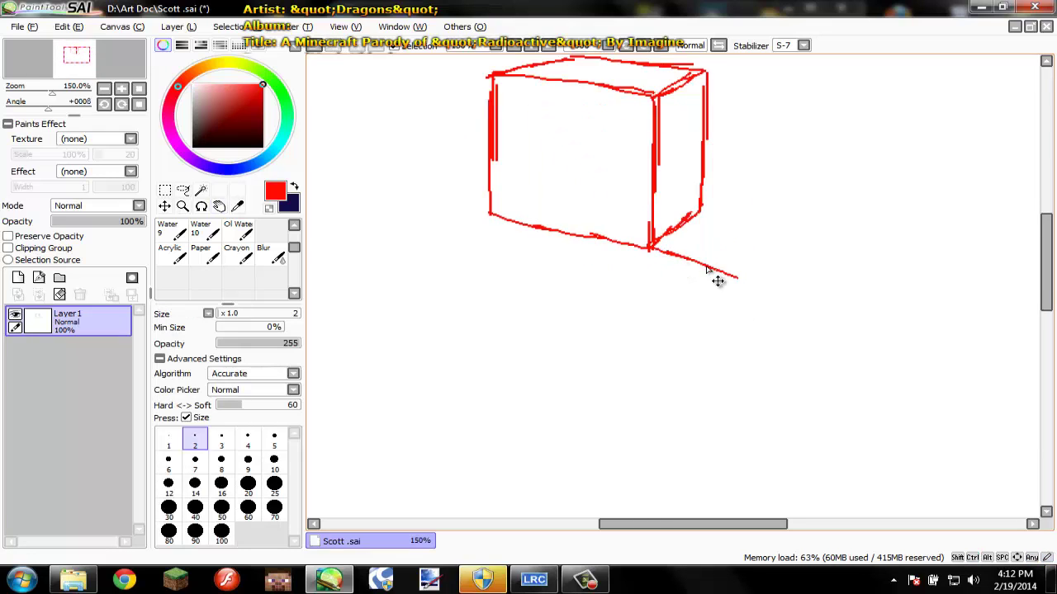
key("ctrl+z")
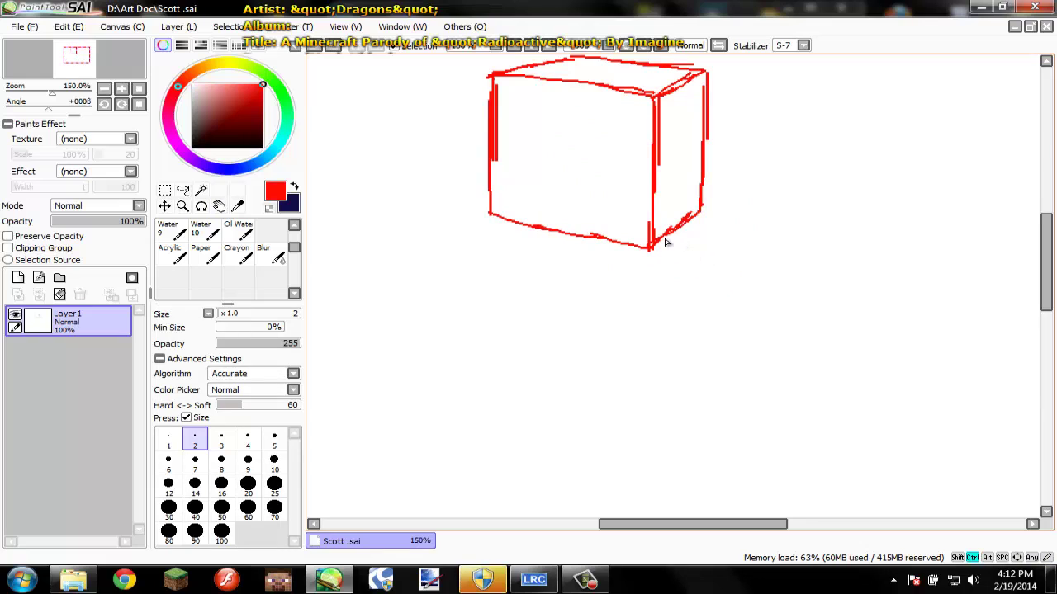
left_click_drag(650, 248, 738, 255)
key("ctrl+z")
left_click_drag(741, 257, 750, 315)
Sketch a slanted four-sided block below the upper arm as the front face of the bent forearm.
mouse_move(743, 355)
left_mouse_down()
mouse_move(739, 388)
mouse_move(624, 293)
left_mouse_up()
key("space")
scroll(624, 293, "up", 2)
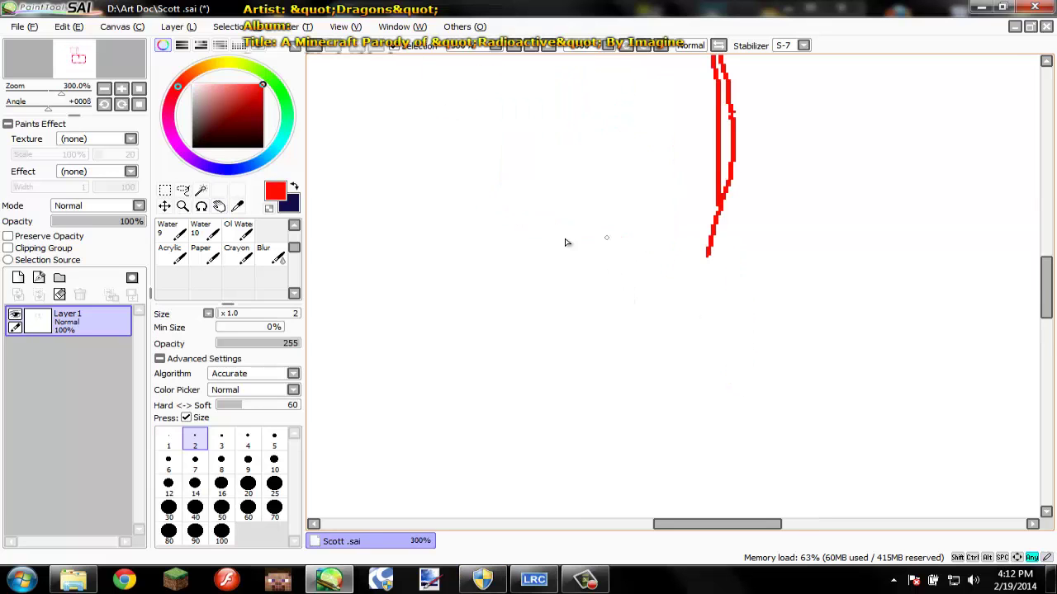
mouse_move(533, 230)
left_mouse_down()
mouse_move(634, 266)
mouse_move(512, 222)
mouse_move(501, 366)
mouse_move(649, 420)
left_mouse_up()
left_click_drag(634, 266, 628, 409)
left_click_drag(642, 347, 638, 409)
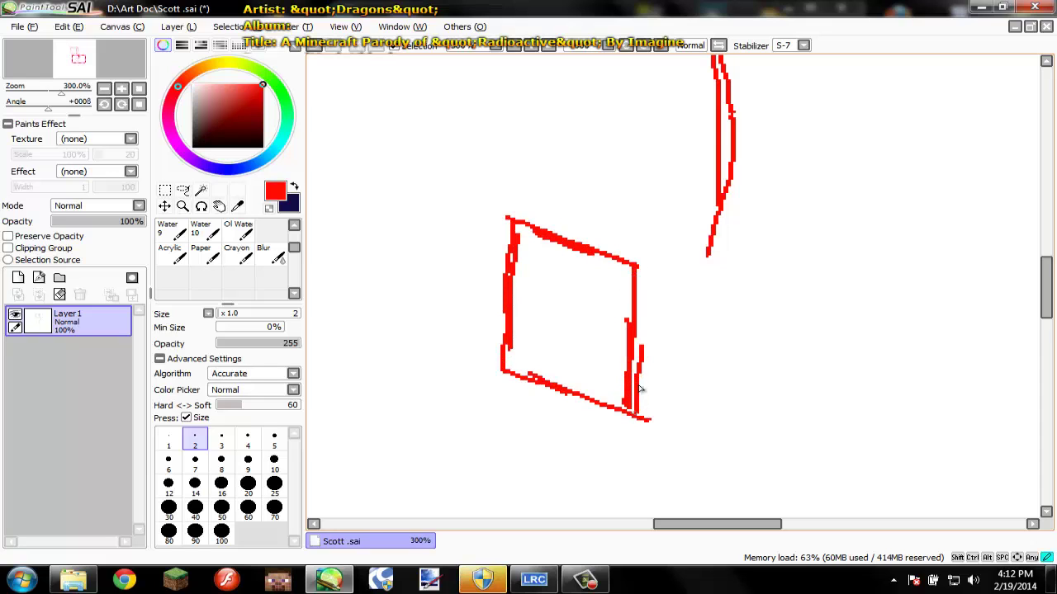
left_click_drag(637, 266, 637, 364)
Sketch the arm's inner edge and curve its outer edge down to the forearm block's upper corners.
scroll(634, 307, "down", 3)
scroll(620, 224, "up", 3)
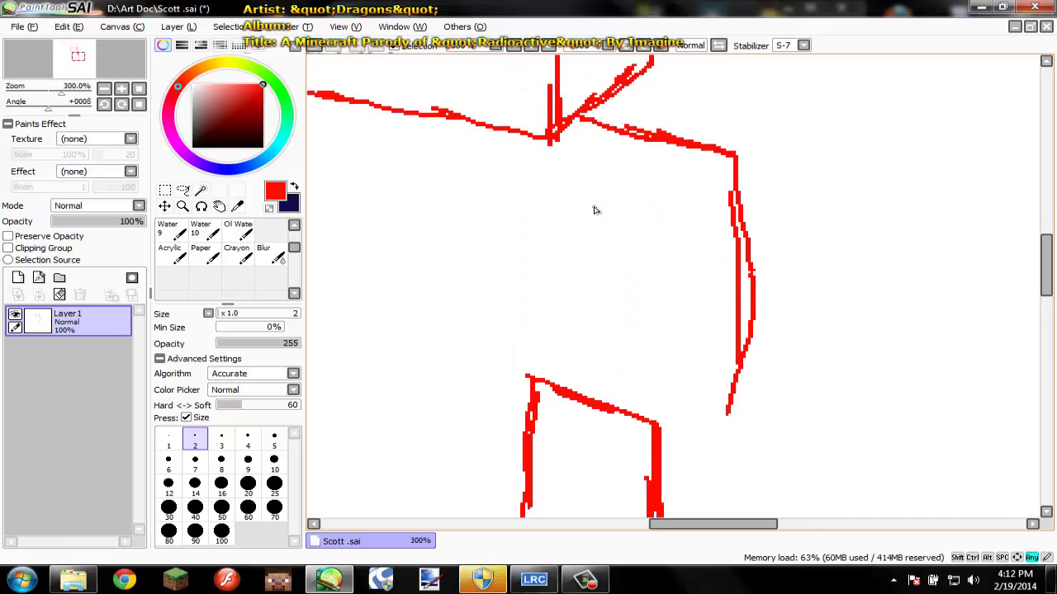
mouse_move(594, 210)
left_mouse_down()
mouse_move(606, 344)
mouse_move(533, 378)
mouse_move(625, 331)
left_mouse_up()
mouse_move(746, 349)
left_mouse_down()
mouse_move(673, 420)
mouse_move(656, 423)
left_mouse_up()
mouse_move(660, 421)
left_mouse_down()
mouse_move(712, 402)
mouse_move(748, 325)
mouse_move(742, 250)
left_mouse_up()
Give the arm depth with a shoulder top face and a second outer edge on its right, and save the file.
scroll(747, 330, "down", 6)
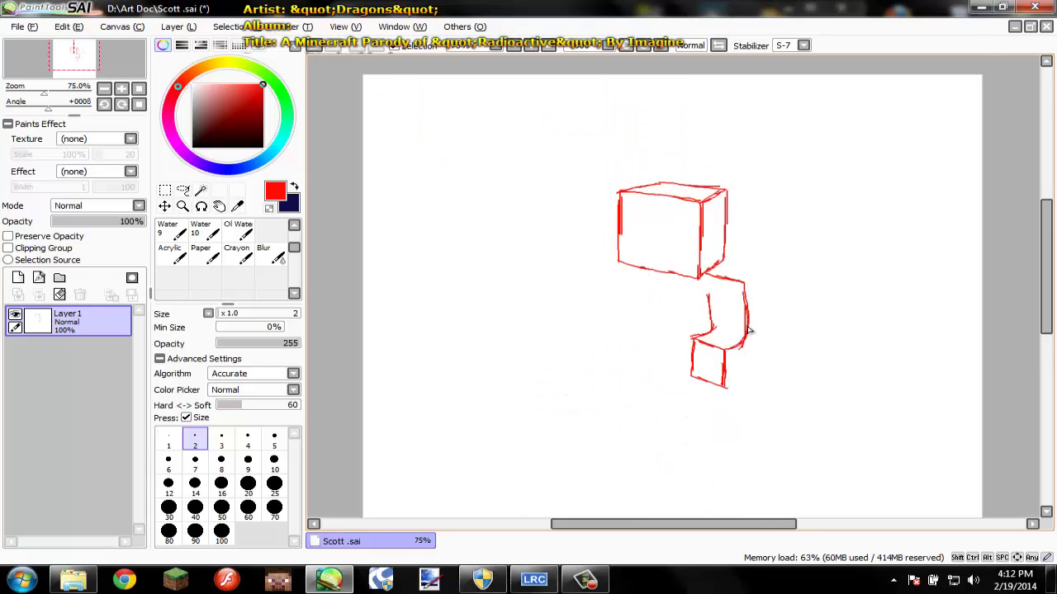
scroll(747, 330, "up", 4)
key("space")
left_click_drag(716, 373, 673, 274)
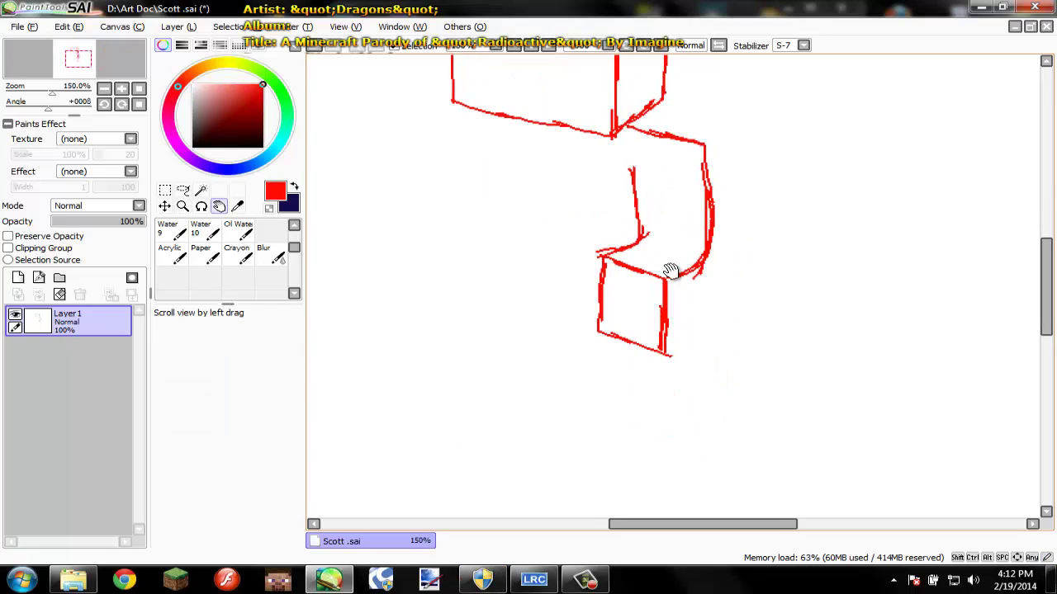
mouse_move(656, 110)
left_mouse_down()
mouse_move(733, 132)
mouse_move(700, 149)
mouse_move(723, 130)
mouse_move(750, 234)
left_mouse_up()
scroll(700, 151, "up", 2)
left_click_drag(745, 149, 758, 307)
left_click_drag(762, 249, 762, 346)
left_click_drag(764, 287, 768, 387)
left_click_drag(769, 337, 755, 436)
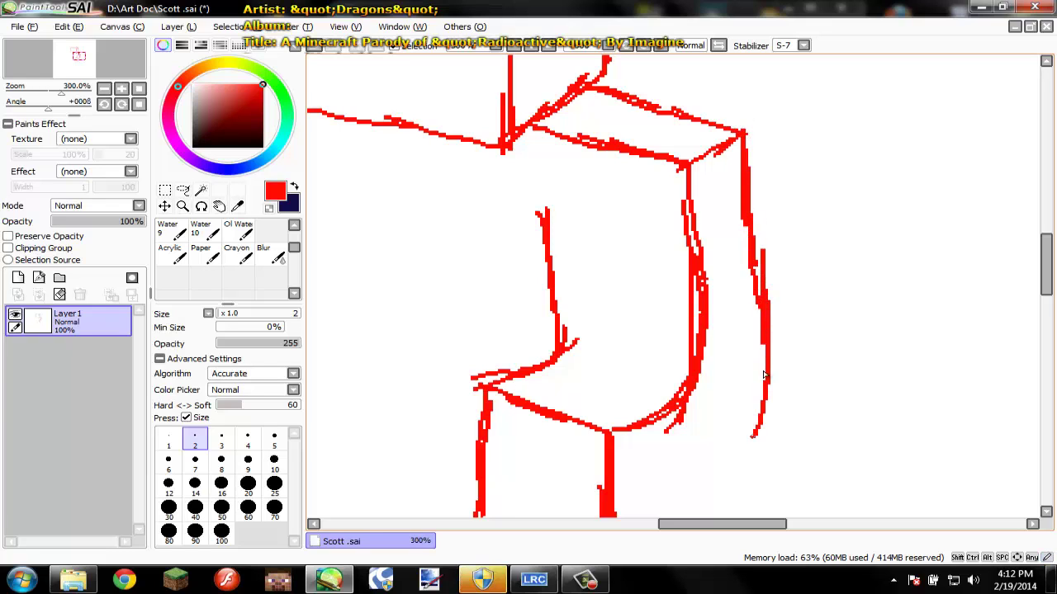
left_click_drag(768, 364, 754, 437)
key("ctrl+s")
Extend the arm's far outer edge in a curve to the forearm block's lower right corner.
key("space")
left_click_drag(744, 245, 734, 87)
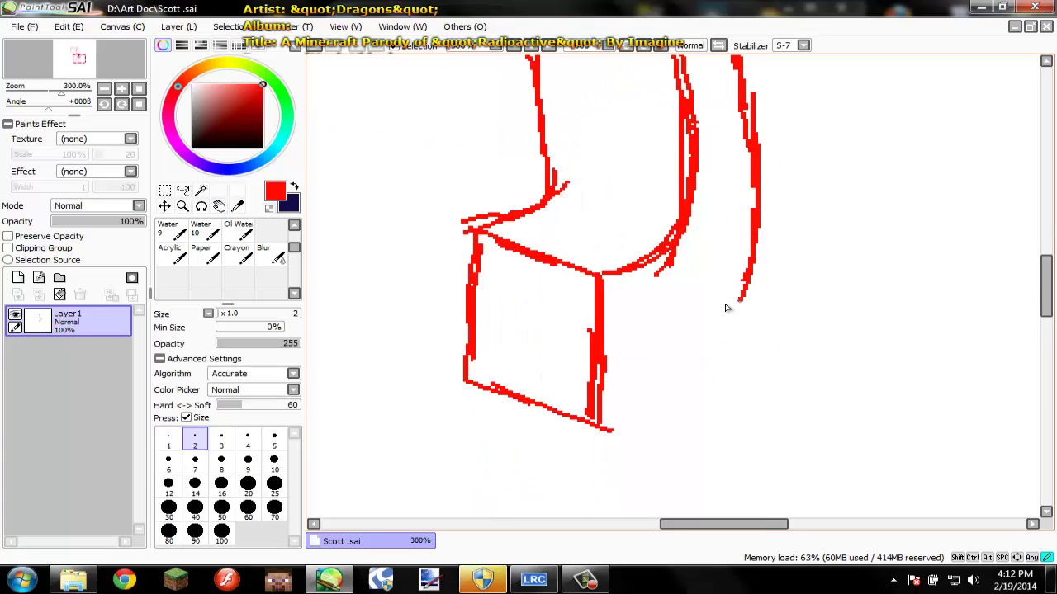
left_click_drag(692, 360, 649, 396)
mouse_move(694, 335)
left_mouse_down()
mouse_move(641, 405)
mouse_move(732, 321)
left_mouse_up()
Sketch the torso's left side flaring outward from the head's bottom edge, and its slanted bottom edge toward the forearm block.
scroll(740, 296, "down", 4)
key("space")
left_click_drag(708, 238, 765, 206)
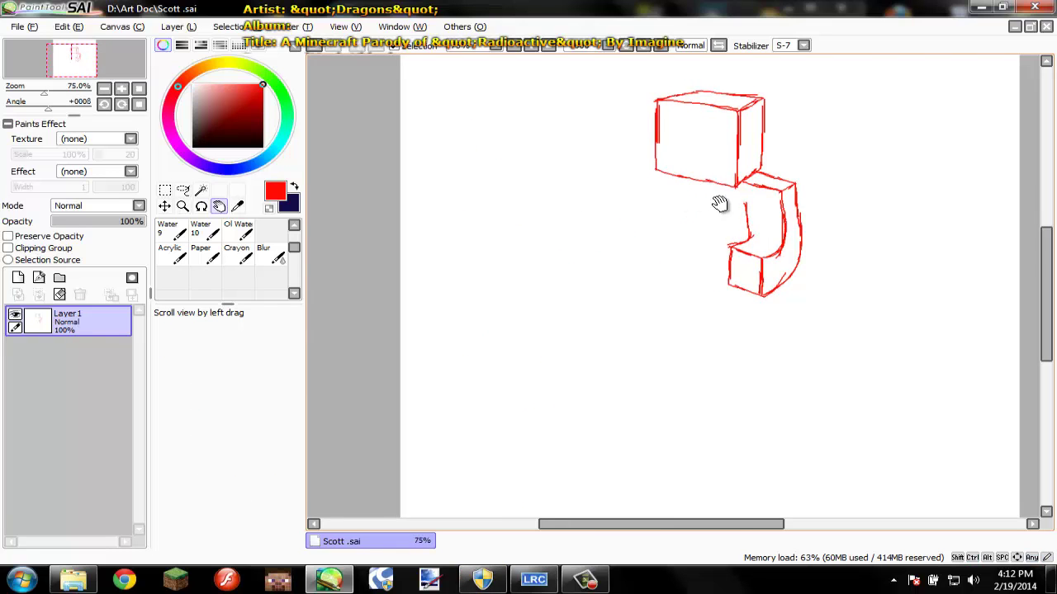
scroll(719, 206, "up", 3)
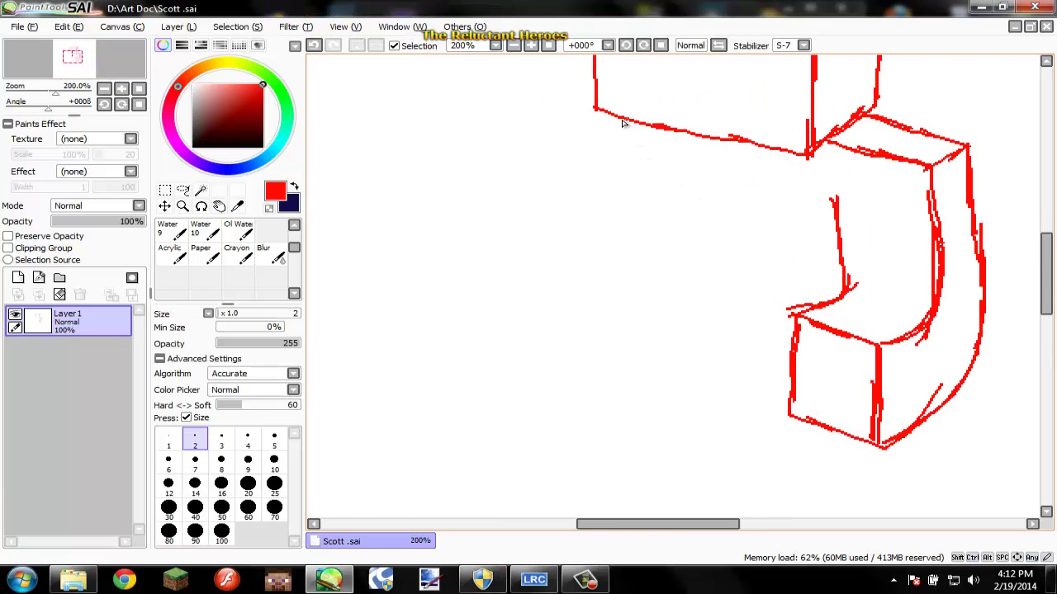
left_click_drag(627, 120, 626, 206)
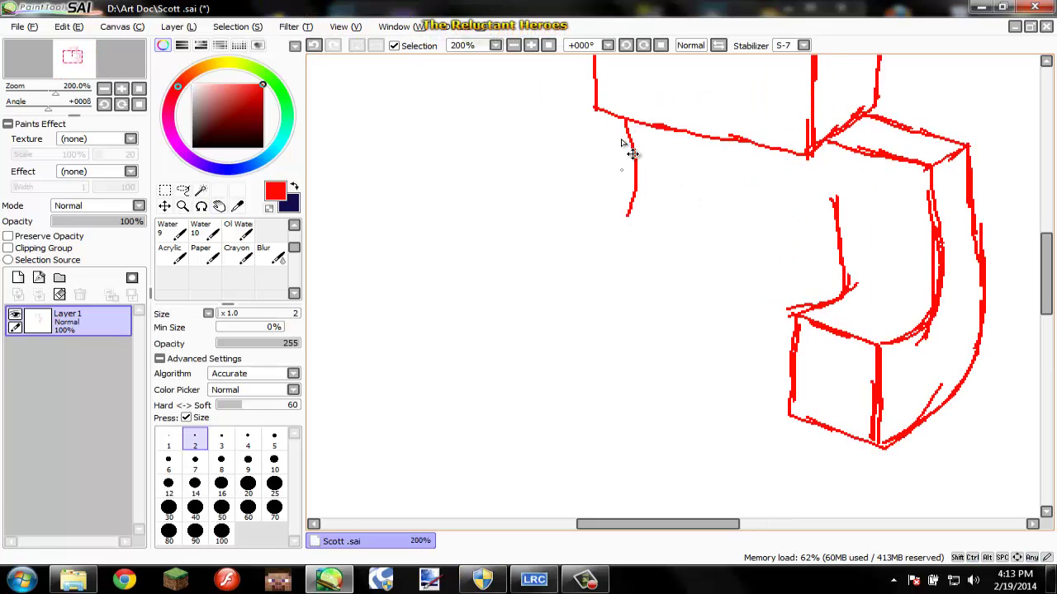
key("ctrl+z")
left_click_drag(628, 121, 623, 243)
mouse_move(628, 121)
left_mouse_down()
mouse_move(601, 310)
mouse_move(574, 347)
mouse_move(695, 401)
mouse_move(763, 408)
left_mouse_up()
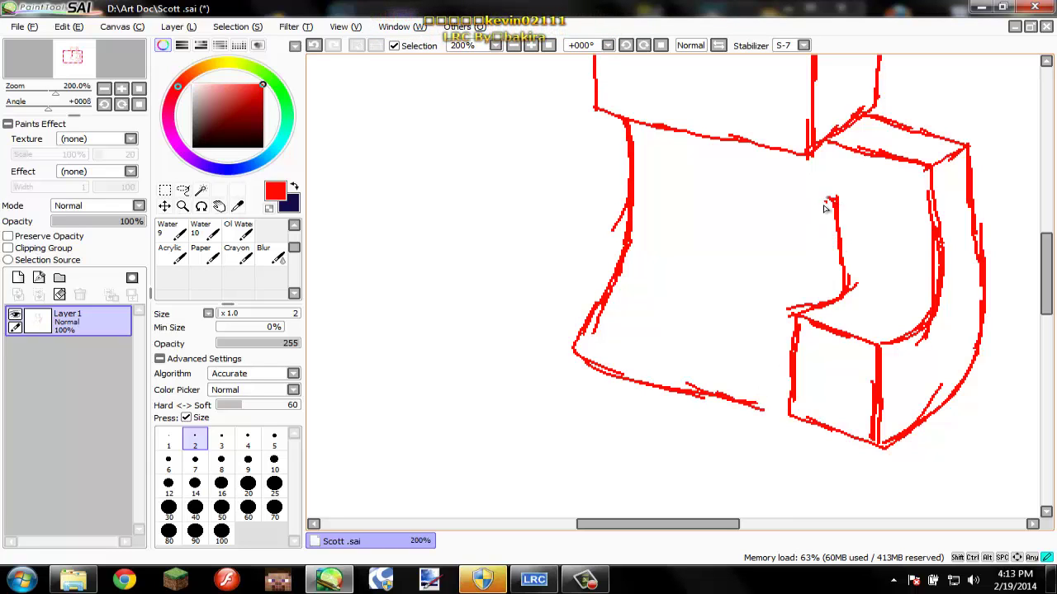
Draw the torso's right side from beside the bent arm's inner edge down to the forearm block, and save the file.
left_click_drag(828, 200, 813, 289)
key("ctrl+z")
key("ctrl+z")
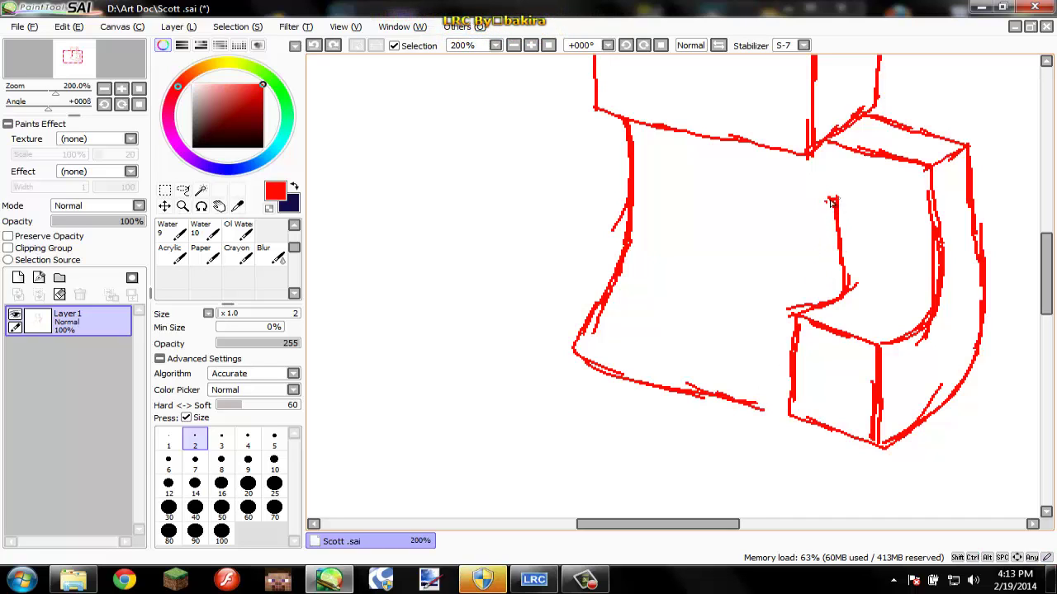
left_click_drag(831, 201, 826, 273)
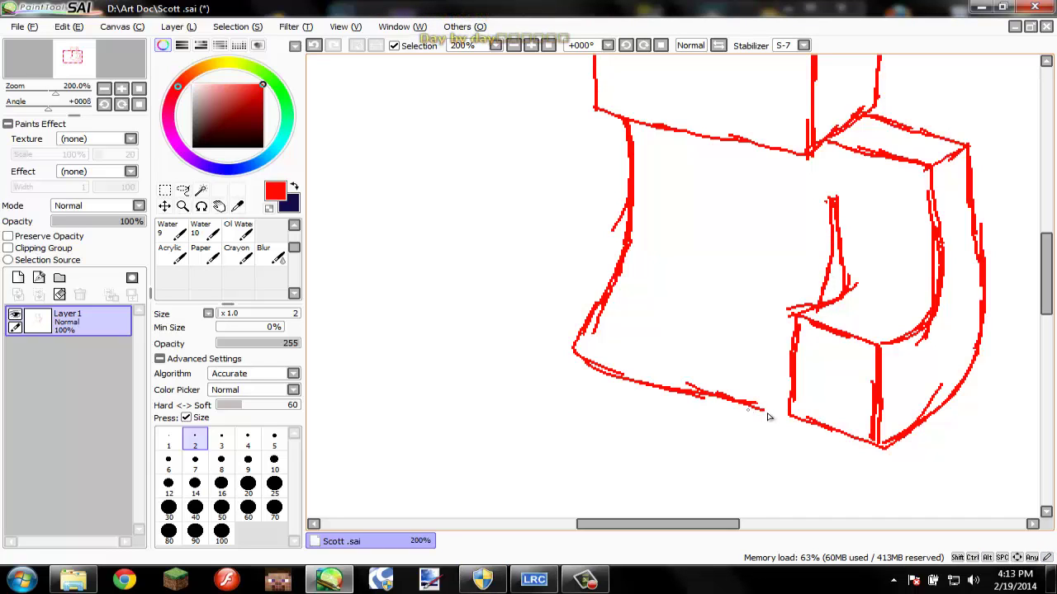
scroll(696, 288, "down", 4)
scroll(696, 288, "up", 1)
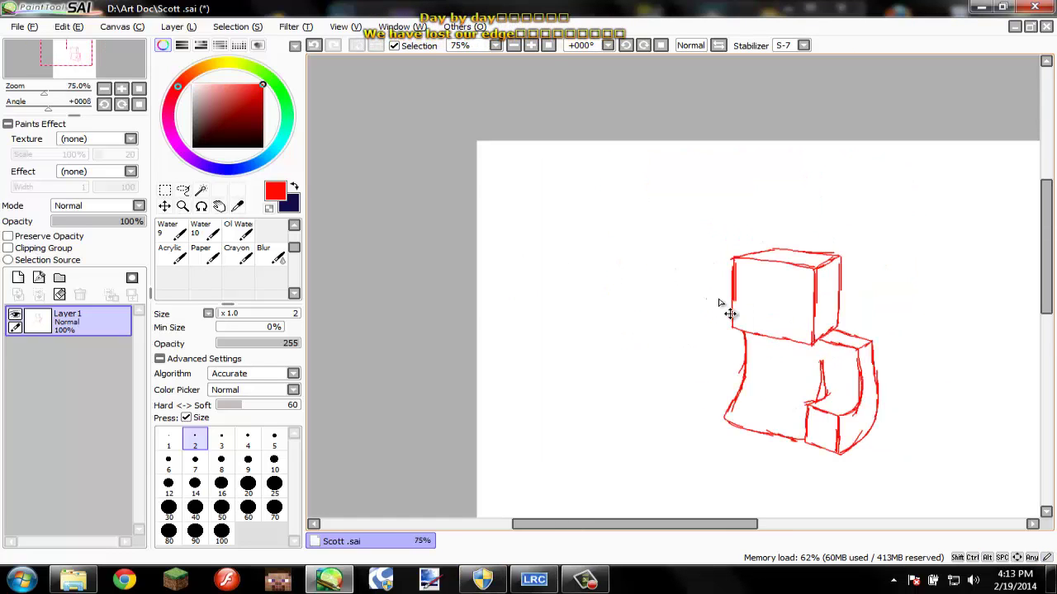
key("ctrl+s")
Paste the Minecraft character reference picture as a new layer, shrink it in the canvas's upper left corner, and save the file.
left_click_drag(805, 298, 751, 182)
key("ctrl+v")
key("m")
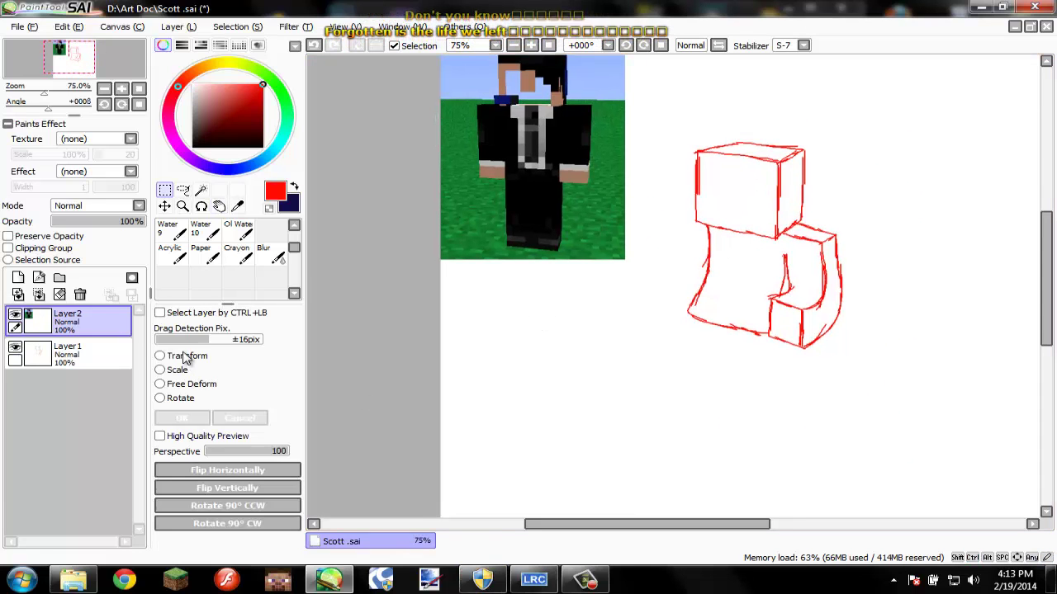
key("ctrl+t")
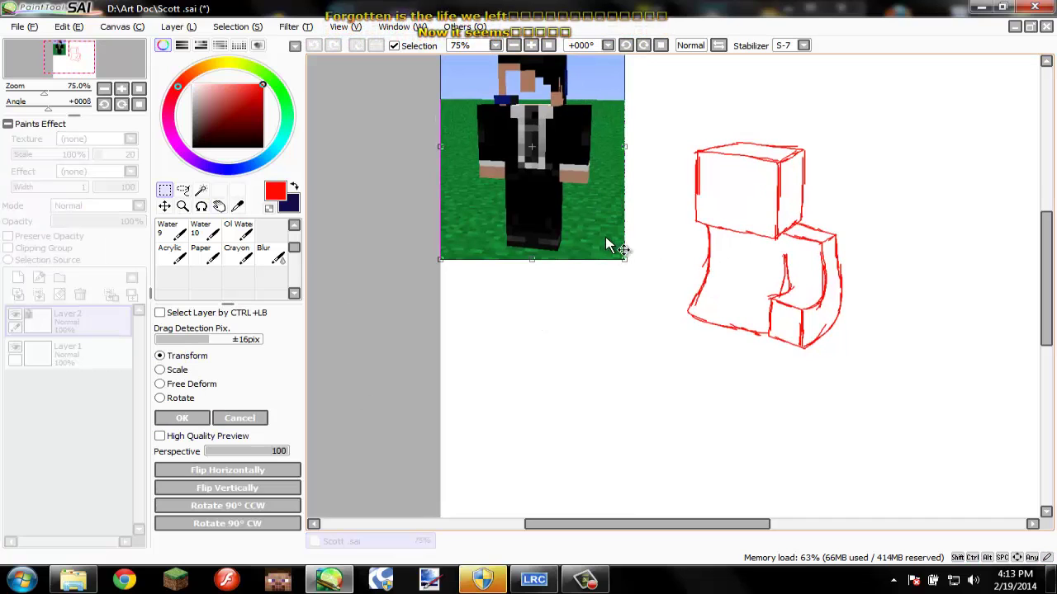
left_click_drag(625, 259, 564, 179)
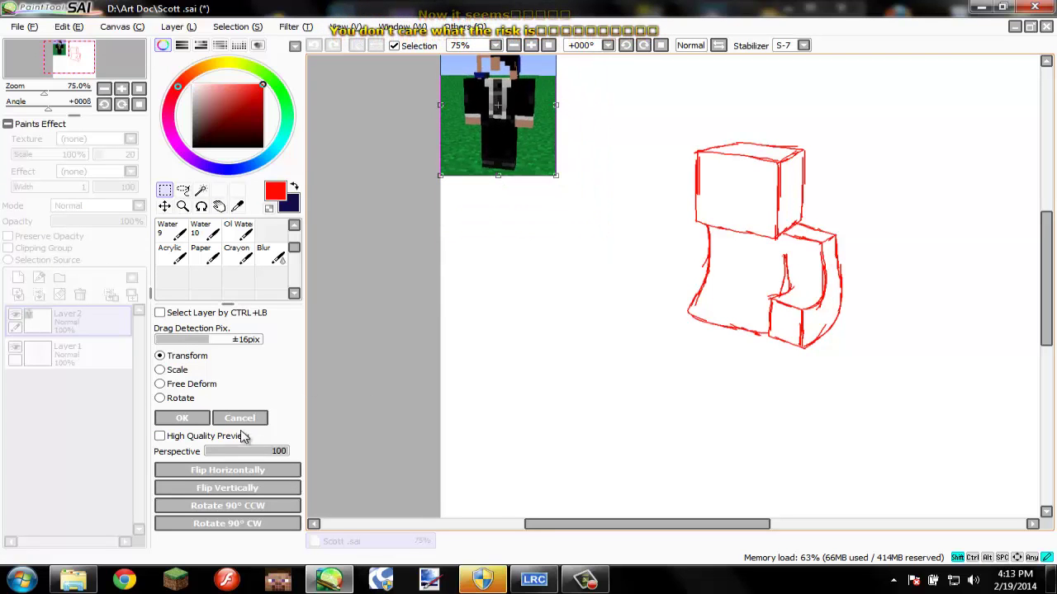
left_click(181, 417)
key("ctrl+s")
On Layer1, sketch the second arm's shoulder line at the head's lower left corner and its upper edge curving outward to the hand.
key("space")
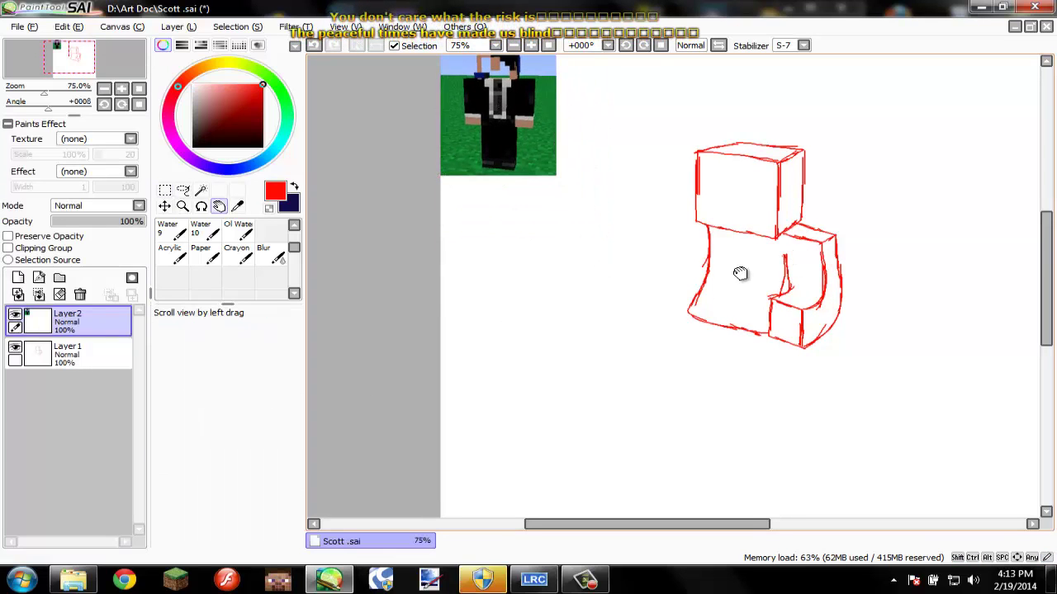
left_click_drag(458, 85, 419, 130)
left_click_drag(766, 401, 739, 366)
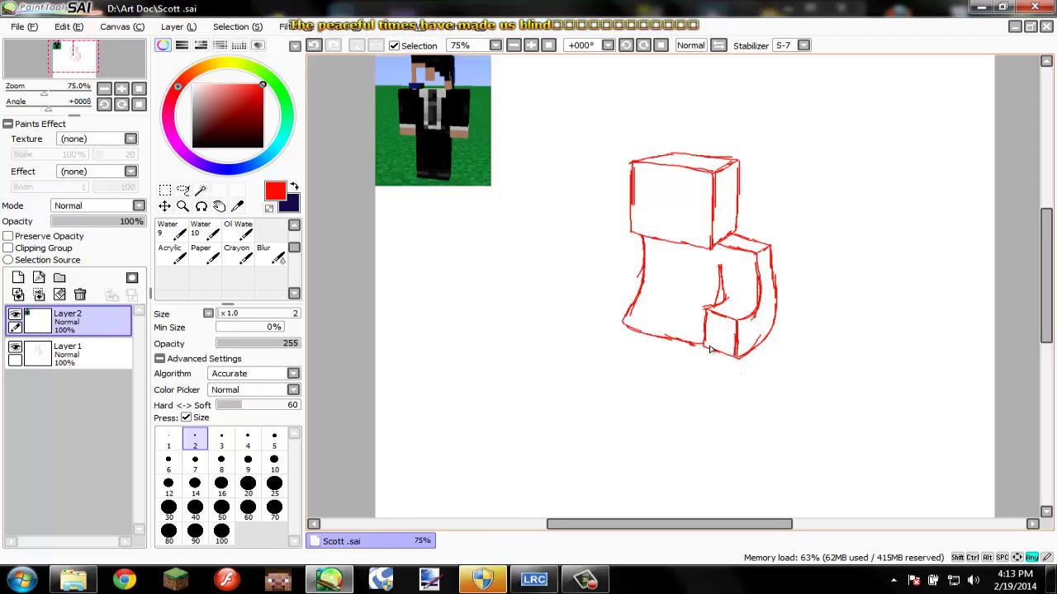
scroll(648, 237, "up", 2)
key("space")
left_click_drag(816, 311, 997, 459)
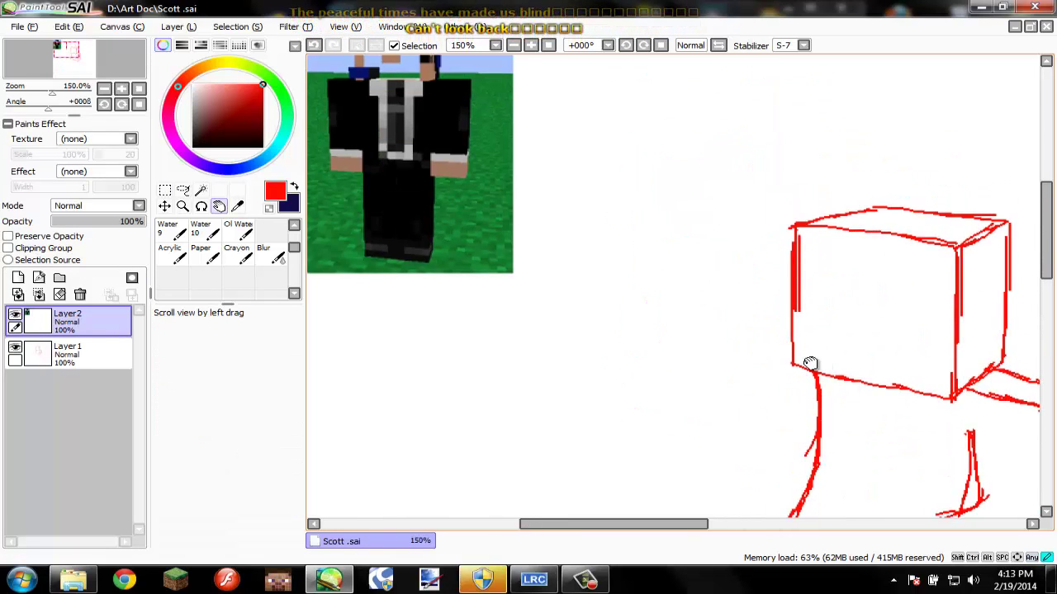
mouse_move(817, 368)
left_mouse_down()
mouse_move(869, 437)
mouse_move(769, 321)
left_mouse_up()
key("space")
left_click(91, 360)
mouse_move(859, 382)
left_mouse_down()
mouse_move(759, 203)
mouse_move(804, 404)
mouse_move(831, 245)
left_mouse_up()
scroll(759, 190, "up", 2)
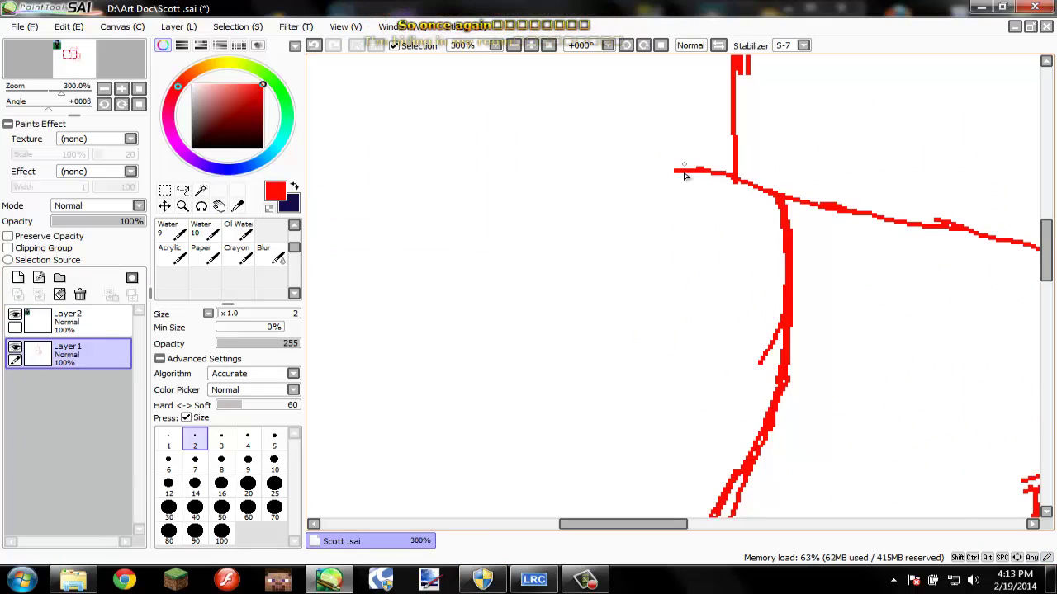
key("ctrl+z")
mouse_move(684, 172)
left_mouse_down()
mouse_move(659, 306)
mouse_move(635, 335)
mouse_move(469, 358)
mouse_move(451, 348)
mouse_move(487, 388)
mouse_move(547, 420)
mouse_move(645, 379)
left_mouse_up()
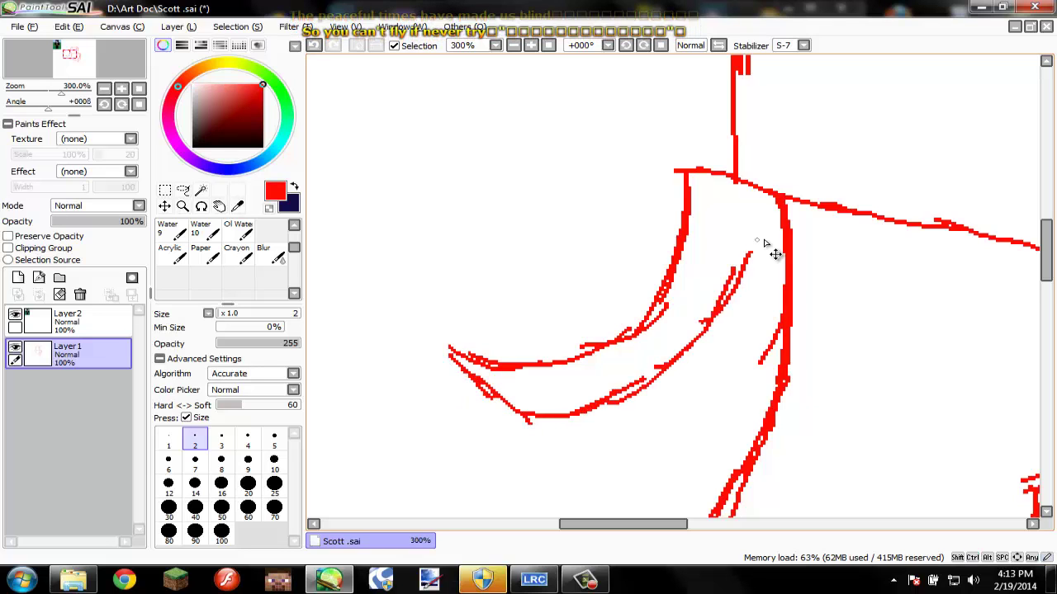
Redraw the second arm's front edge as a curve from the torso's side down to the slanted hand edge.
key("ctrl+z")
left_click_drag(786, 252, 732, 336)
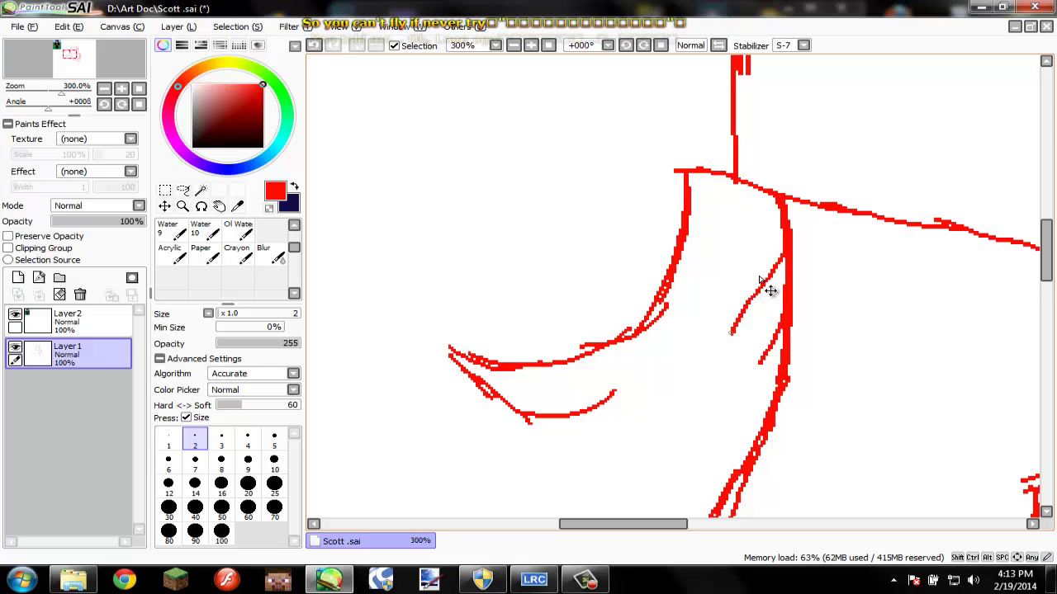
key("ctrl+z")
key("ctrl+z")
left_click_drag(785, 273, 732, 342)
left_click_drag(762, 299, 681, 396)
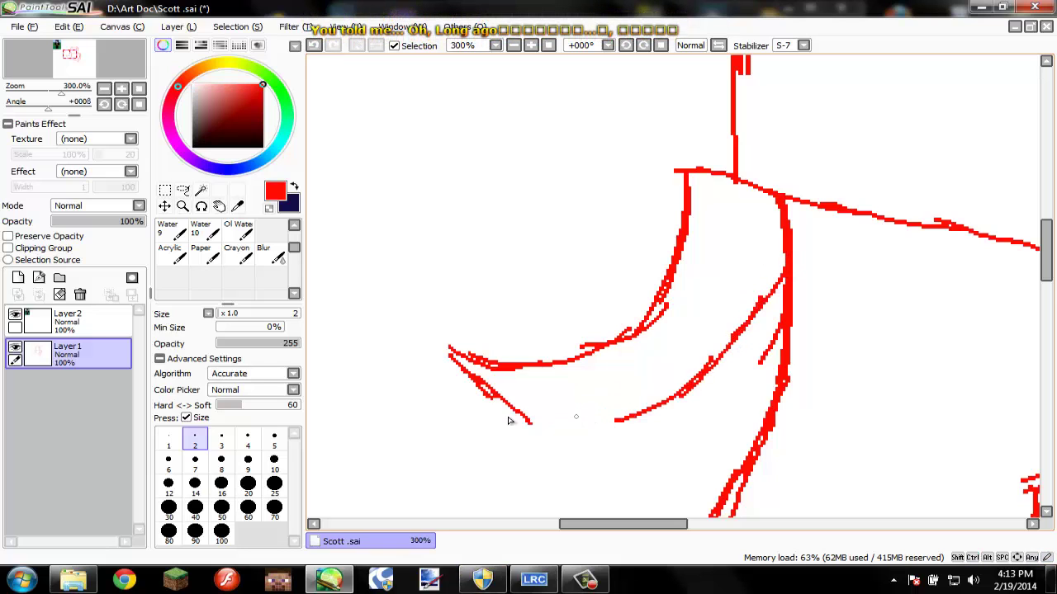
mouse_move(509, 420)
left_mouse_down()
mouse_move(596, 419)
mouse_move(677, 405)
left_mouse_up()
mouse_move(781, 258)
left_mouse_down()
mouse_move(689, 392)
mouse_move(765, 462)
mouse_move(767, 241)
left_mouse_up()
scroll(644, 363, "down", 2)
key("space")
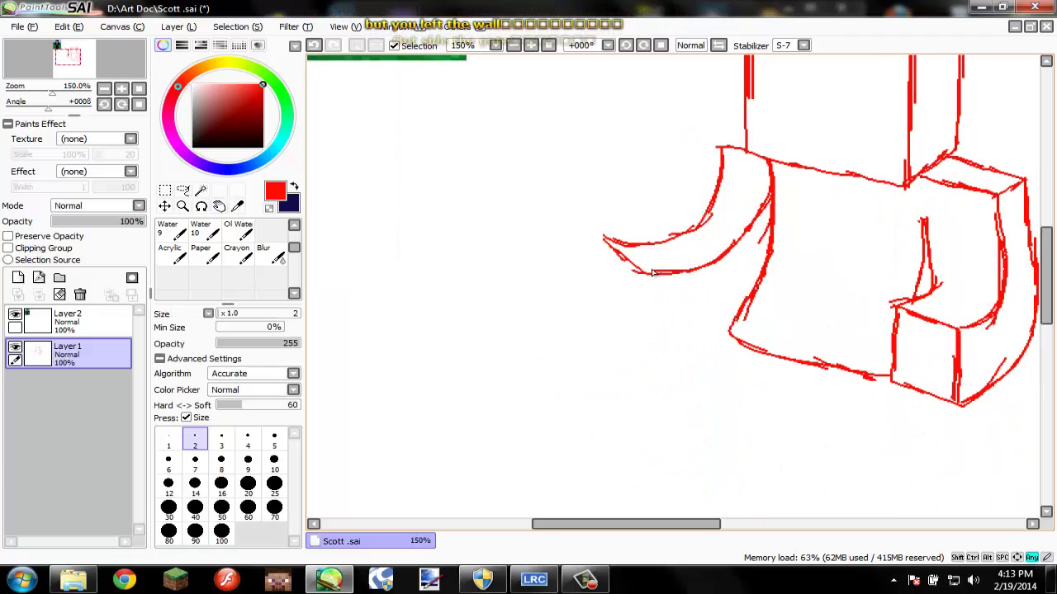
Draw a short vertical edge down from the second arm's outer hand corner, and save the file.
scroll(766, 240, "up", 3)
left_click_drag(512, 177, 520, 339)
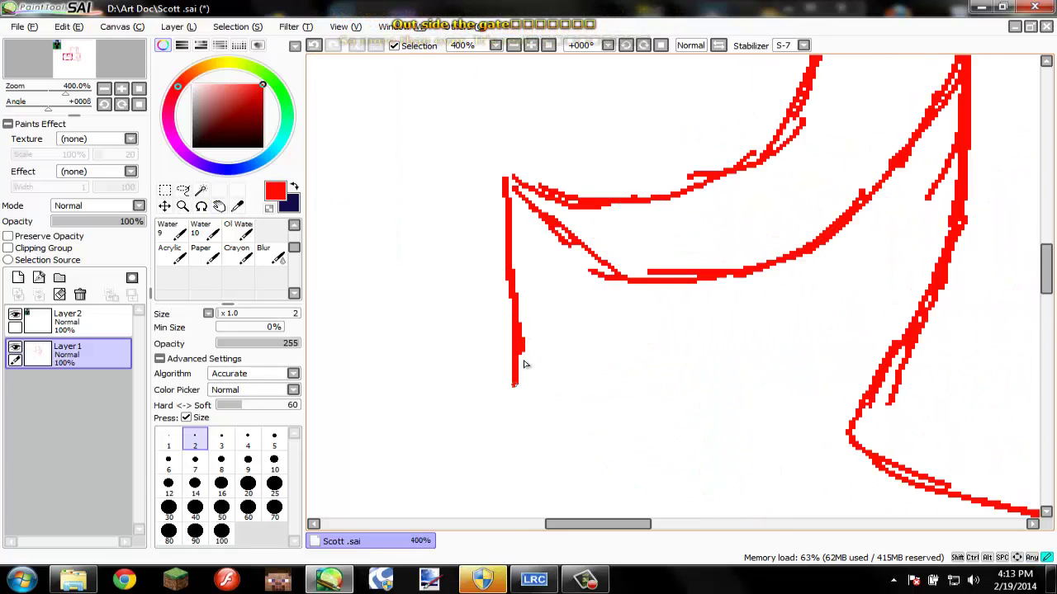
key("ctrl+z")
scroll(525, 364, "down", 4)
key("space")
left_click_drag(545, 229, 639, 302)
key("ctrl+s")
scroll(655, 425, "up", 3)
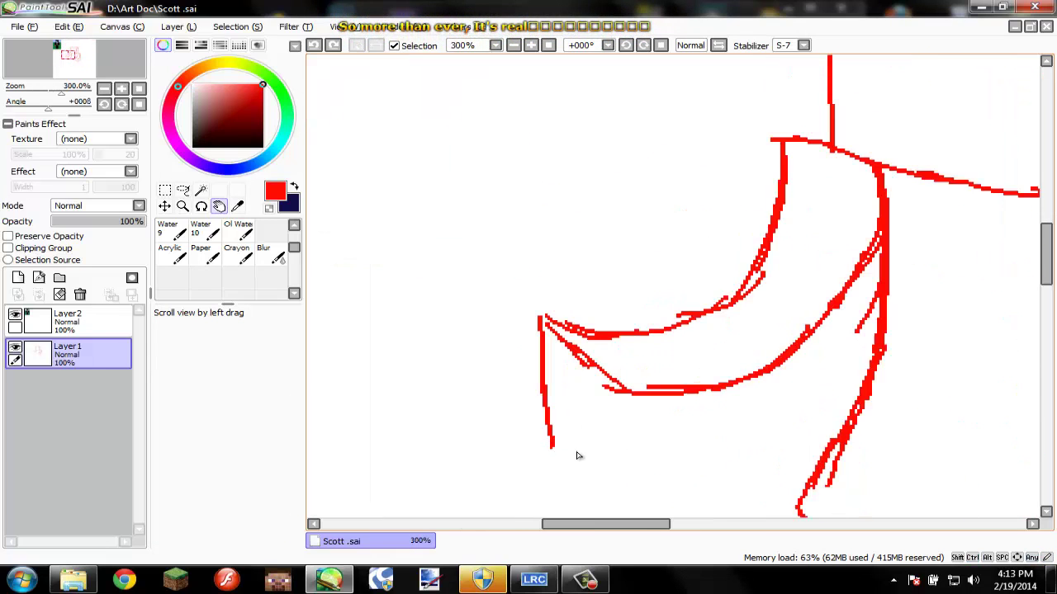
Close the second hand's end face with a slanted bottom edge and a near vertical edge.
key("space")
left_click_drag(607, 473, 634, 502)
key("space")
mouse_move(602, 441)
left_mouse_down()
mouse_move(571, 343)
mouse_move(584, 394)
left_mouse_up()
key("ctrl+z")
key("ctrl+z")
key("ctrl+s")
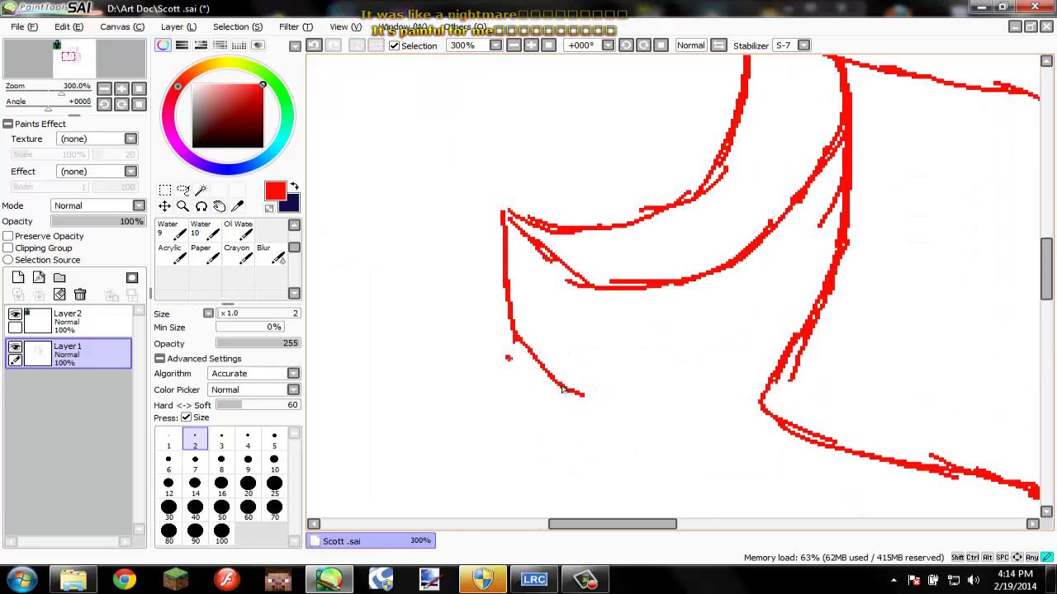
left_click_drag(506, 357, 558, 387)
left_click_drag(596, 282, 591, 379)
left_click_drag(587, 305, 594, 397)
Sketch the second arm's lower edge curving from the hand's bottom corner up to the torso.
mouse_move(592, 397)
left_mouse_down()
mouse_move(668, 370)
mouse_move(631, 393)
mouse_move(733, 358)
left_mouse_up()
left_click_drag(689, 376, 787, 332)
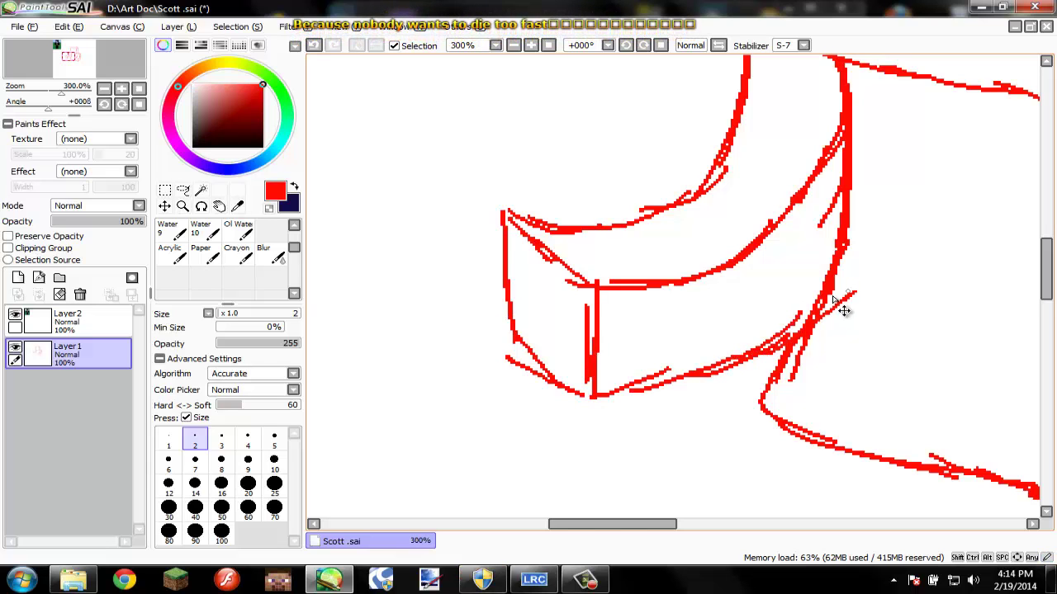
mouse_move(833, 304)
left_mouse_down()
mouse_move(788, 316)
mouse_move(717, 367)
left_mouse_up()
Rework the second arm's shoulder top with a short slanted line up to the head's side edge, and save the file.
scroll(809, 346, "down", 3)
key("space")
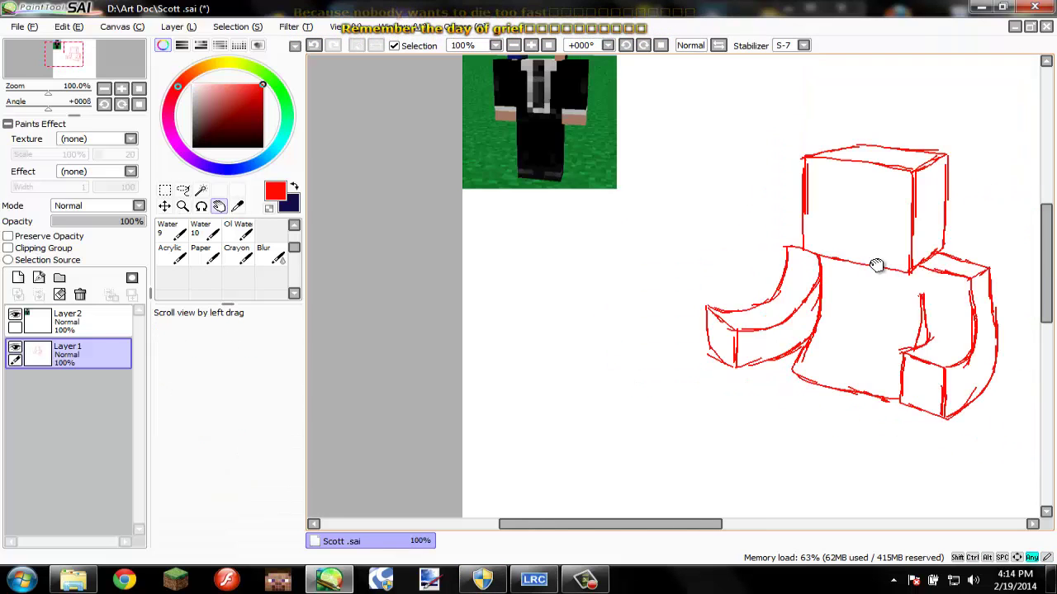
mouse_move(918, 332)
left_mouse_down()
mouse_move(828, 352)
mouse_move(814, 317)
left_mouse_up()
scroll(689, 252, "up", 4)
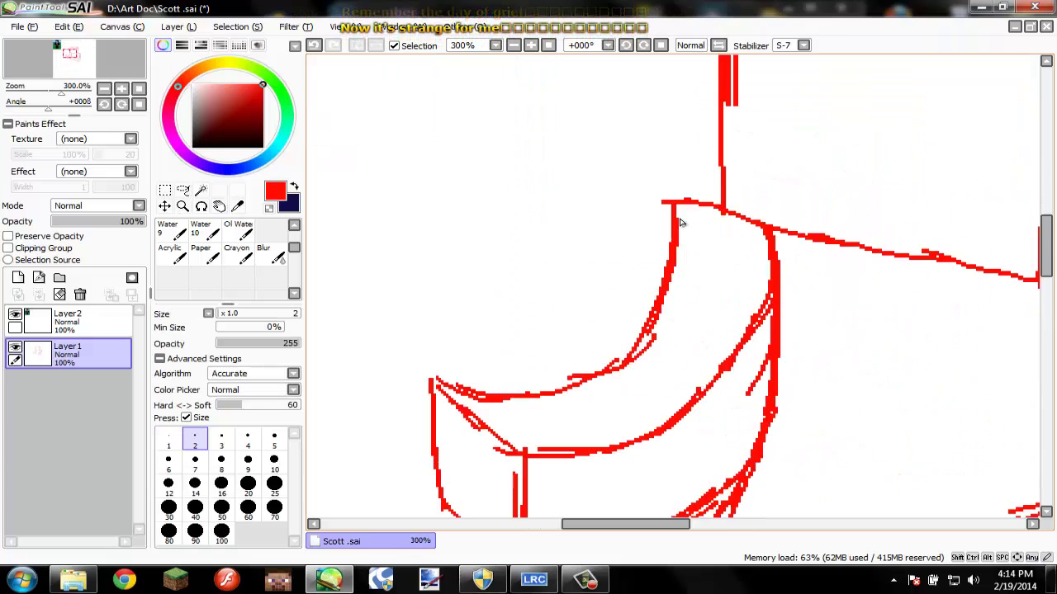
scroll(718, 183, "down", 1)
scroll(706, 193, "down", 2)
key("e")
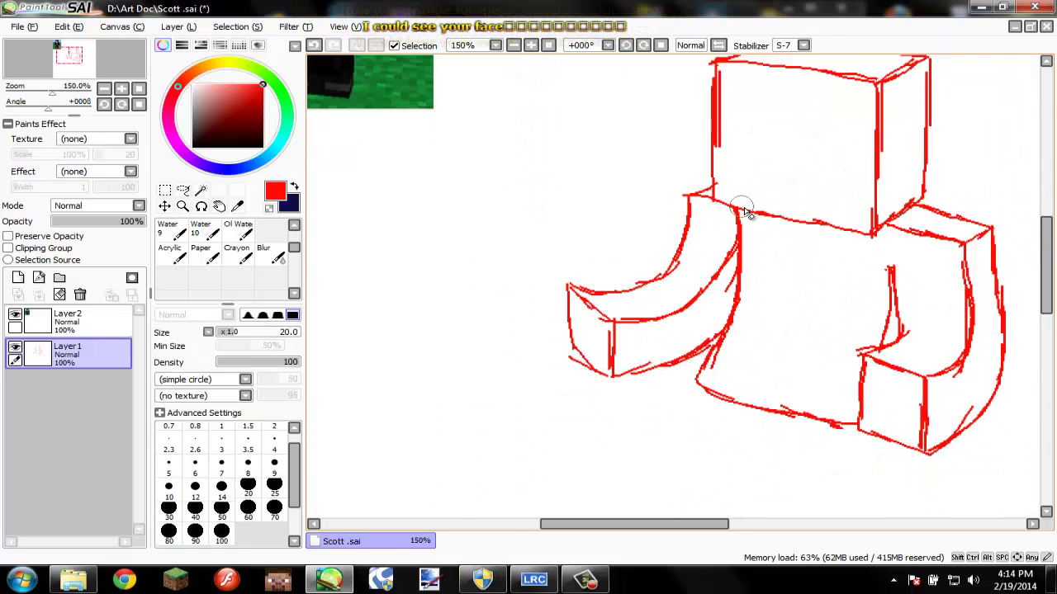
left_click(82, 320)
key("space")
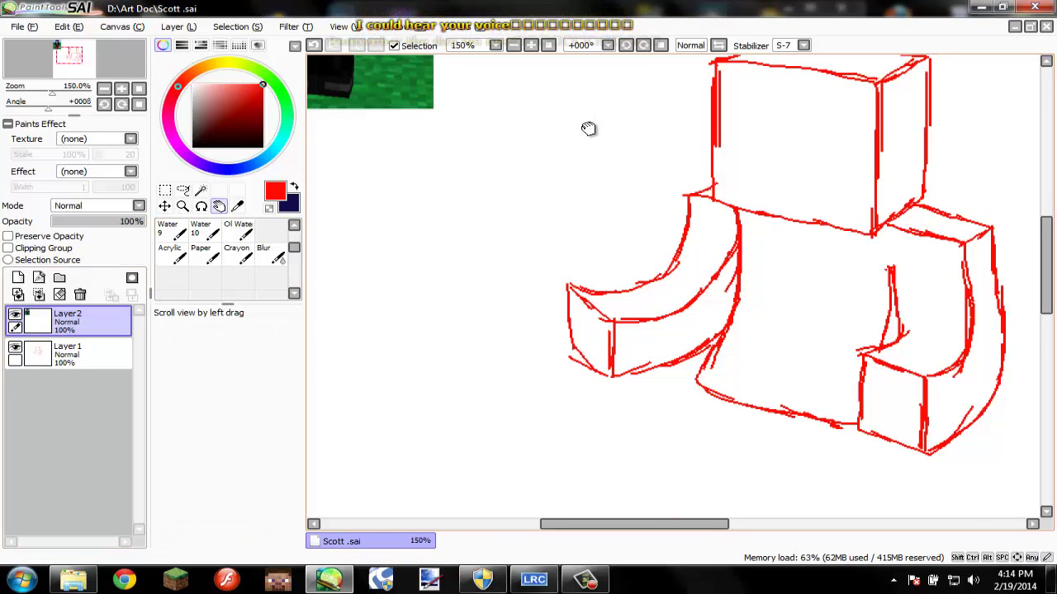
scroll(617, 193, "down", 3)
left_click_drag(491, 146, 475, 178)
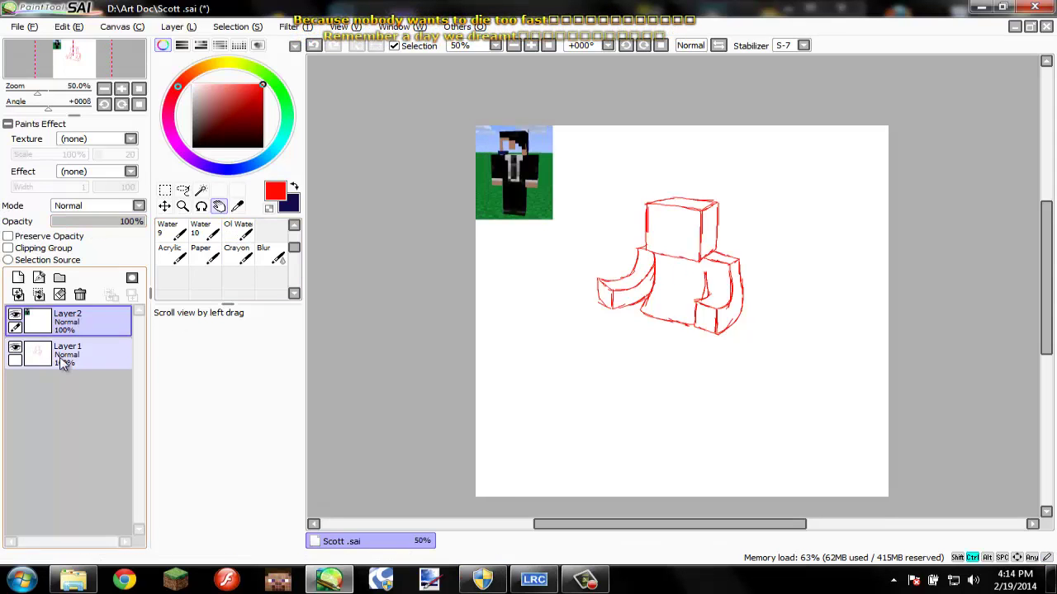
Make Layer1 the active layer again and return to the size 2 drawing brush at the torso's lower edge.
left_click(95, 345)
key("n")
scroll(725, 240, "up", 2)
key("space")
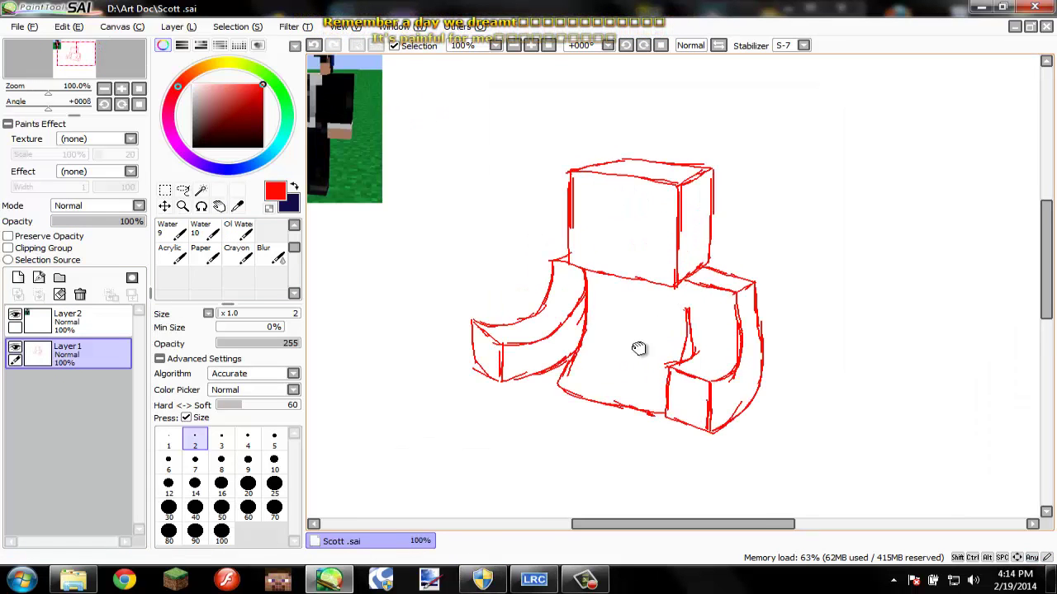
left_click_drag(582, 399, 651, 255)
scroll(659, 277, "up", 2)
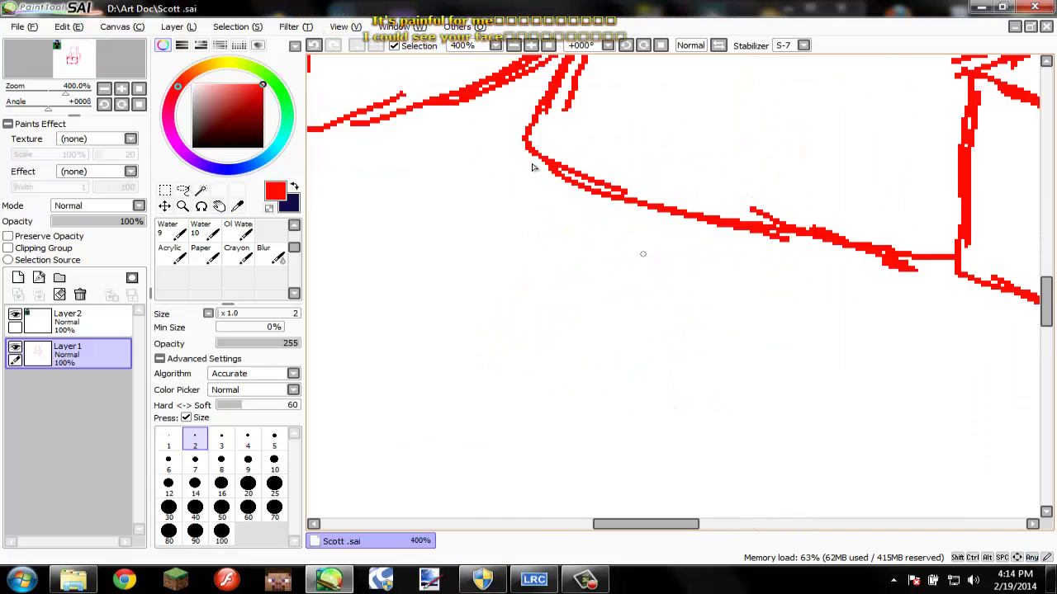
scroll(542, 161, "down", 1)
left_click_drag(529, 151, 500, 253)
key("ctrl+z")
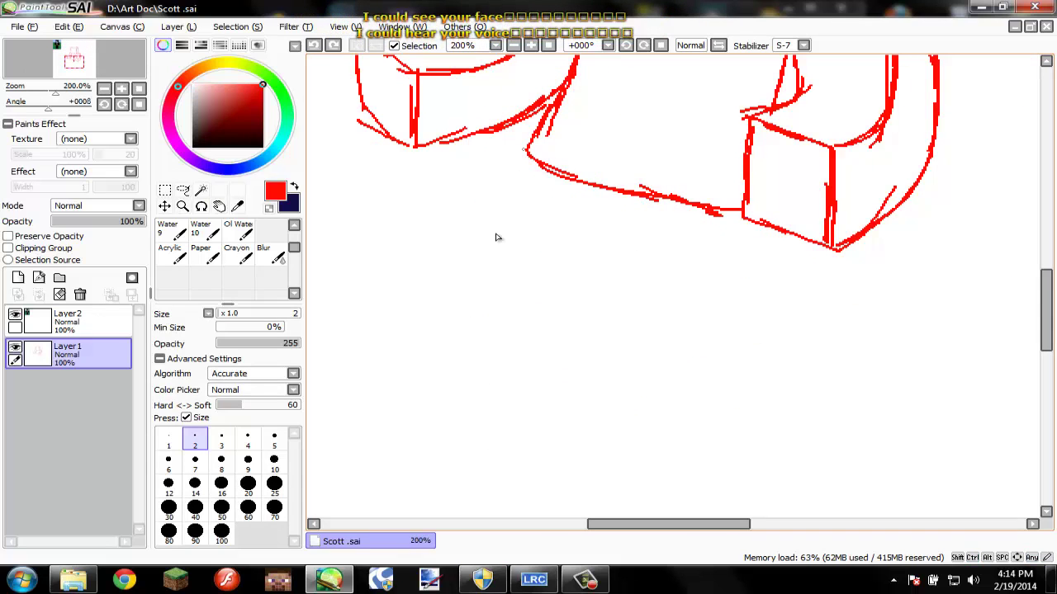
mouse_move(522, 150)
left_mouse_down()
mouse_move(487, 270)
mouse_move(499, 266)
left_mouse_up()
key("ctrl+z")
left_click_drag(520, 170, 487, 334)
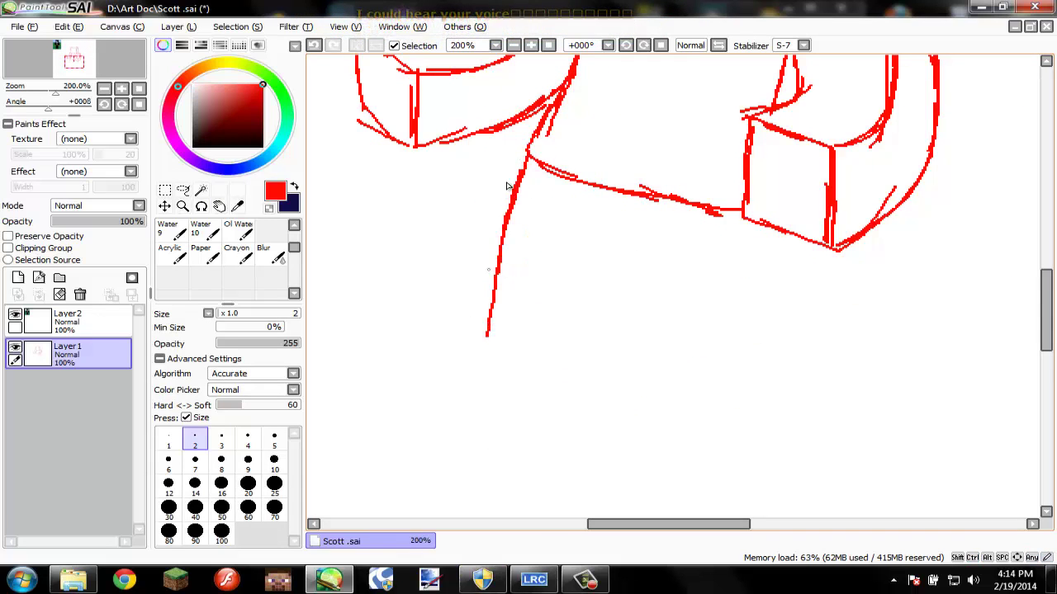
left_click_drag(530, 157, 474, 398)
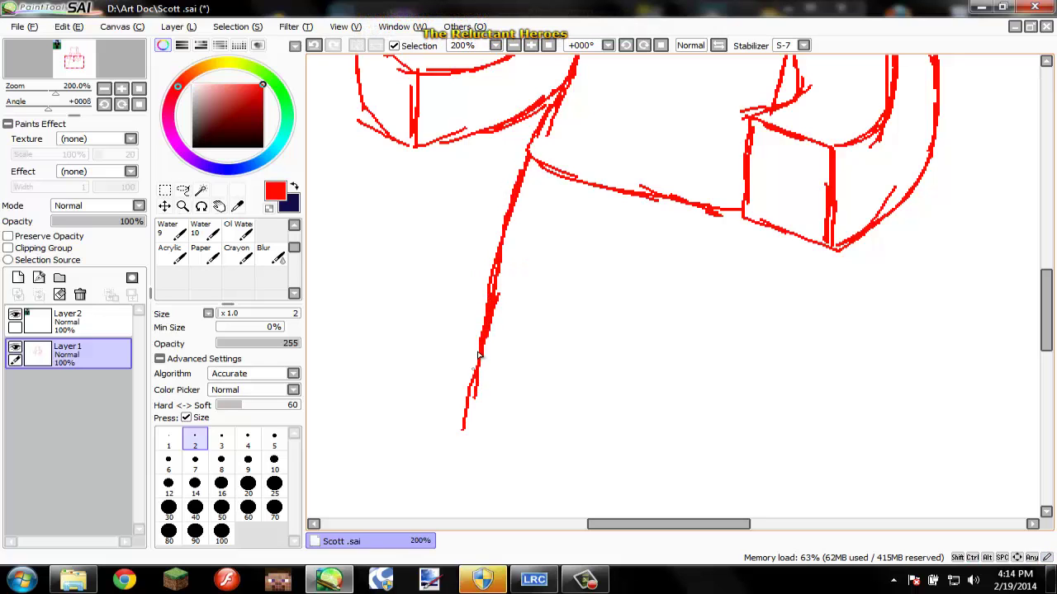
scroll(500, 307, "down", 5)
scroll(543, 306, "up", 3)
key("space")
left_click_drag(417, 302, 530, 246)
key("ctrl+z")
key("ctrl+z")
key("ctrl+z")
scroll(539, 190, "up", 5)
key("ctrl+z")
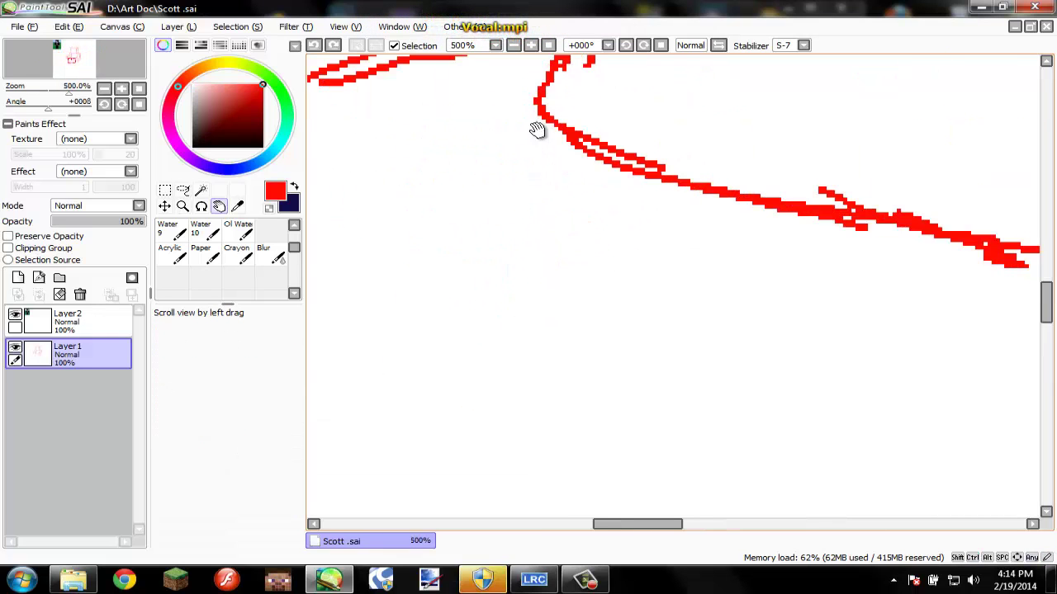
Sketch the leg's outer edge running diagonally outward from the torso's lower left corner and curving downward.
left_click_drag(540, 114, 423, 243)
left_click_drag(482, 165, 401, 258)
left_click_drag(459, 197, 357, 337)
left_click_drag(411, 249, 327, 394)
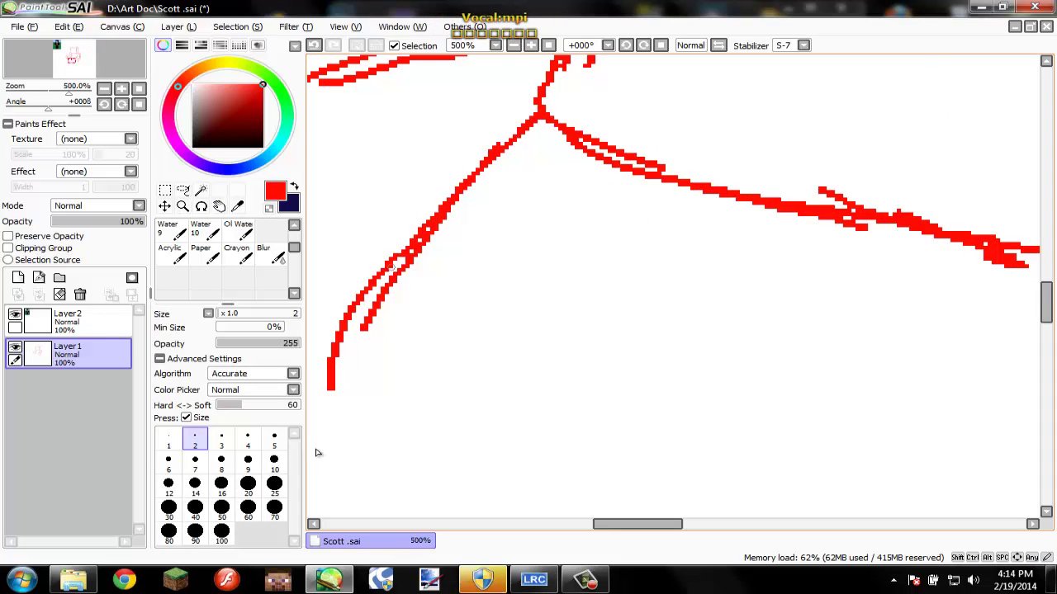
left_click_drag(388, 273, 313, 454)
scroll(450, 348, "down", 2)
scroll(452, 347, "down", 1)
key("space")
left_click_drag(613, 220, 682, 104)
scroll(609, 240, "down", 1)
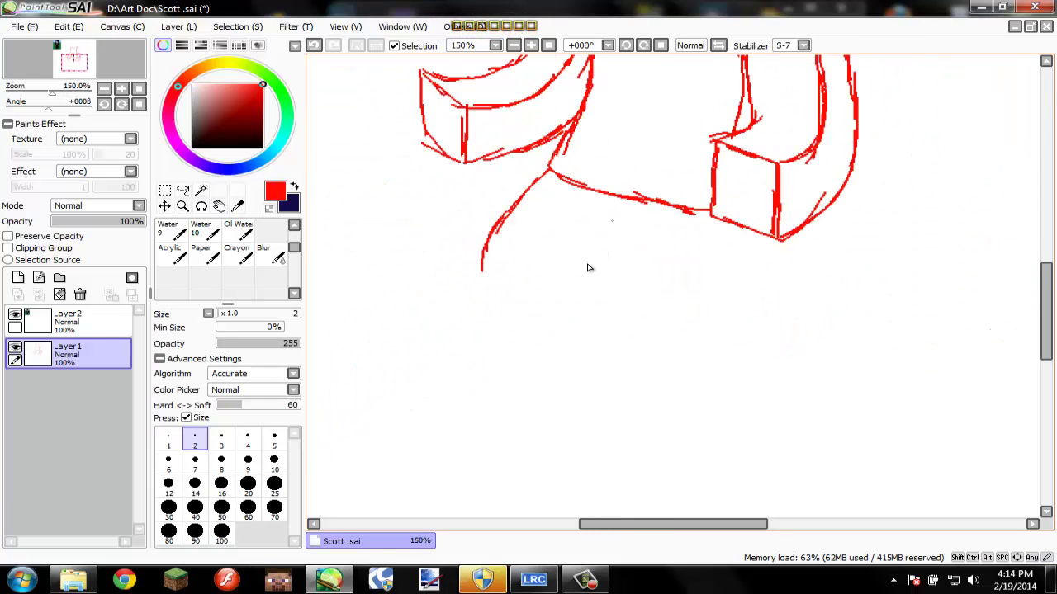
Sketch the upper part of the straight leg's left edge, running down from just below the middle of the torso.
key("ctrl+z")
left_click_drag(603, 221, 587, 286)
key("ctrl+z")
left_click_drag(603, 221, 594, 292)
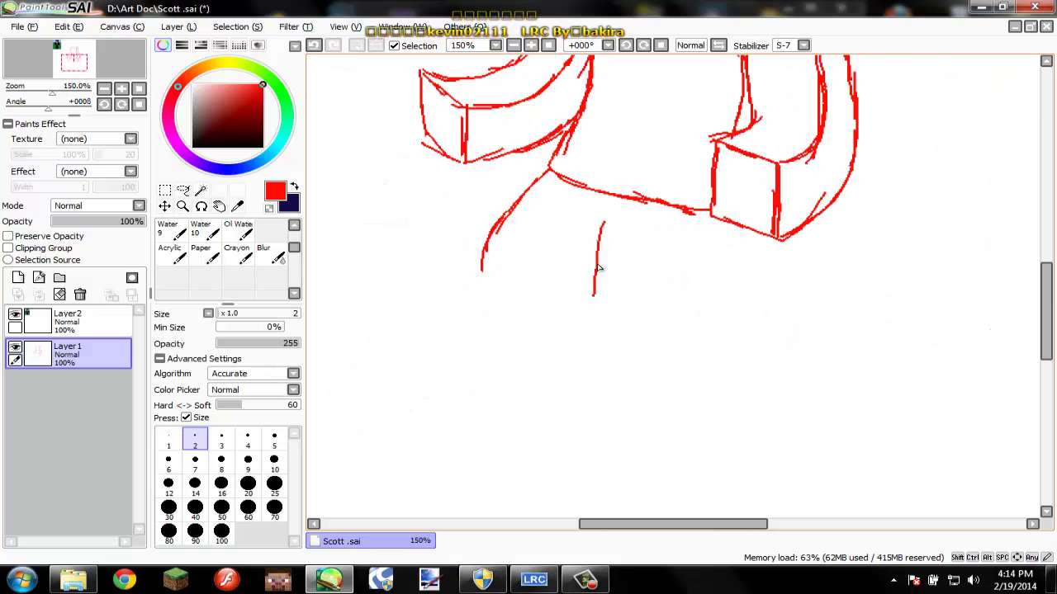
mouse_move(599, 254)
left_mouse_down()
mouse_move(593, 348)
mouse_move(607, 375)
left_mouse_up()
key("ctrl+z")
Extend the straight leg's left edge vertically downward with overlapping strokes.
scroll(602, 335, "up", 1)
key("space")
mouse_move(601, 335)
left_mouse_down()
mouse_move(626, 90)
mouse_move(613, 213)
left_mouse_up()
left_click_drag(616, 138, 619, 245)
left_click_drag(624, 163, 625, 286)
scroll(736, 165, "down", 3)
key("space")
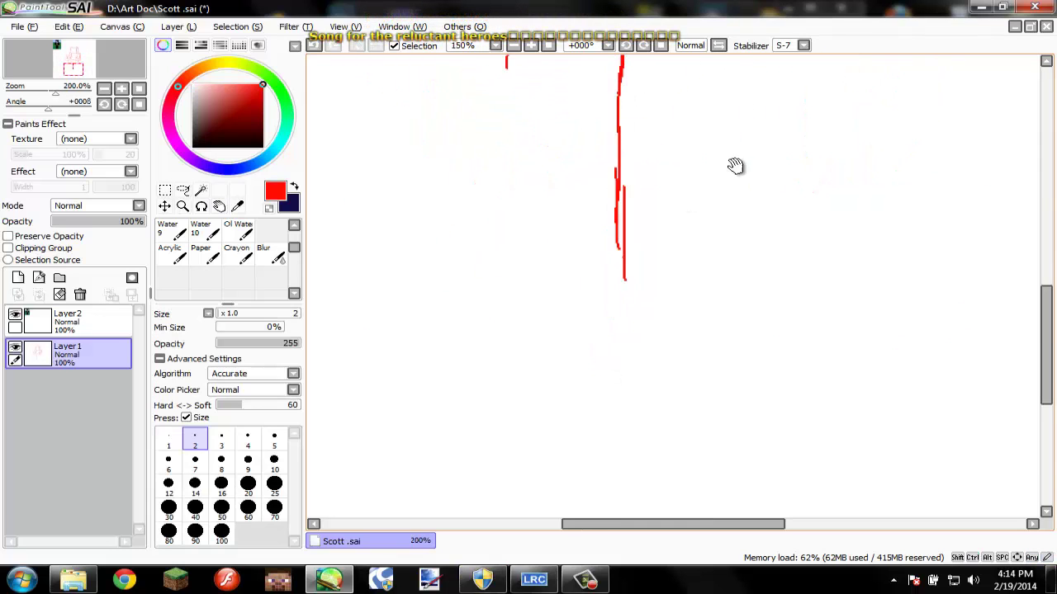
Sketch the start of the straight leg's front corner edge, curving down from the hand's lower left corner.
left_click_drag(759, 177, 703, 225)
scroll(703, 225, "up", 2)
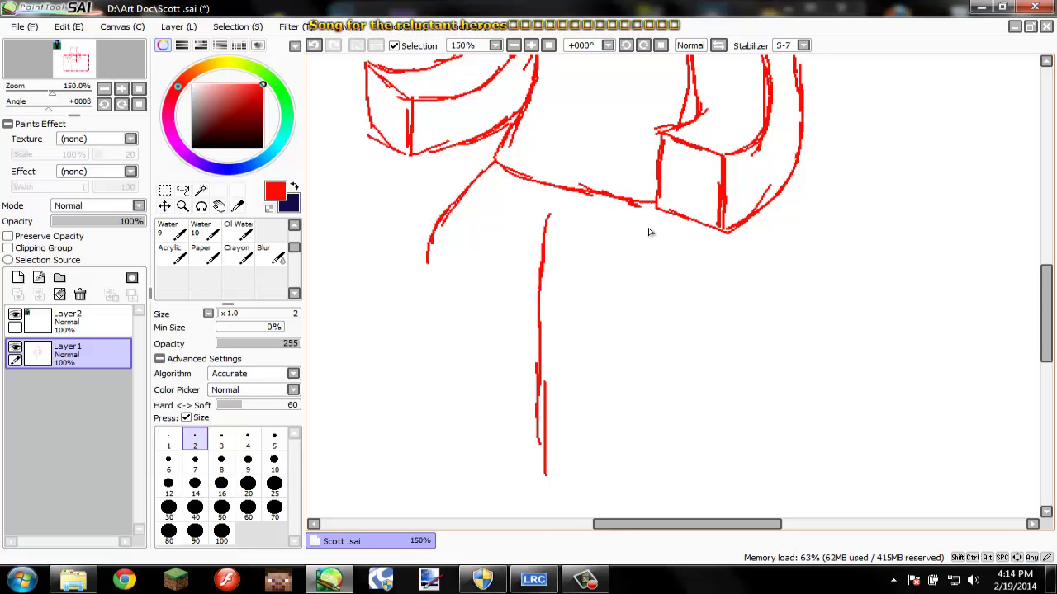
left_click_drag(645, 227, 649, 366)
mouse_move(647, 273)
left_mouse_down()
mouse_move(653, 405)
mouse_move(653, 380)
left_mouse_up()
key("space")
left_click_drag(668, 311, 630, 100)
key("ctrl+z")
Select the straight leg's left edge with a rectangular selection, shift it slightly right, and deselect it.
key("m")
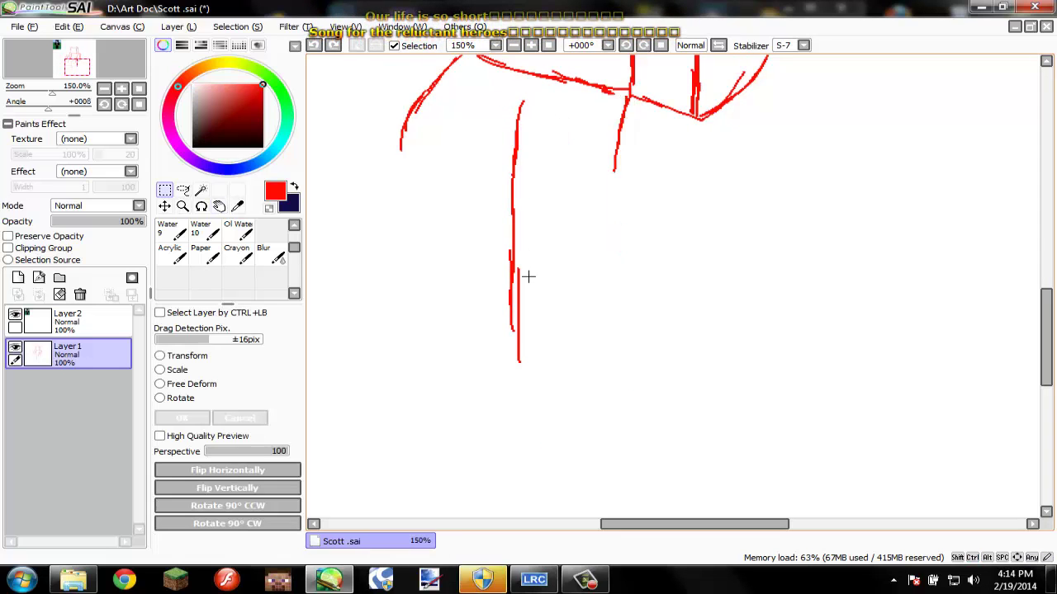
left_click_drag(499, 103, 548, 370)
key("ctrl+z")
left_click_drag(481, 81, 545, 382)
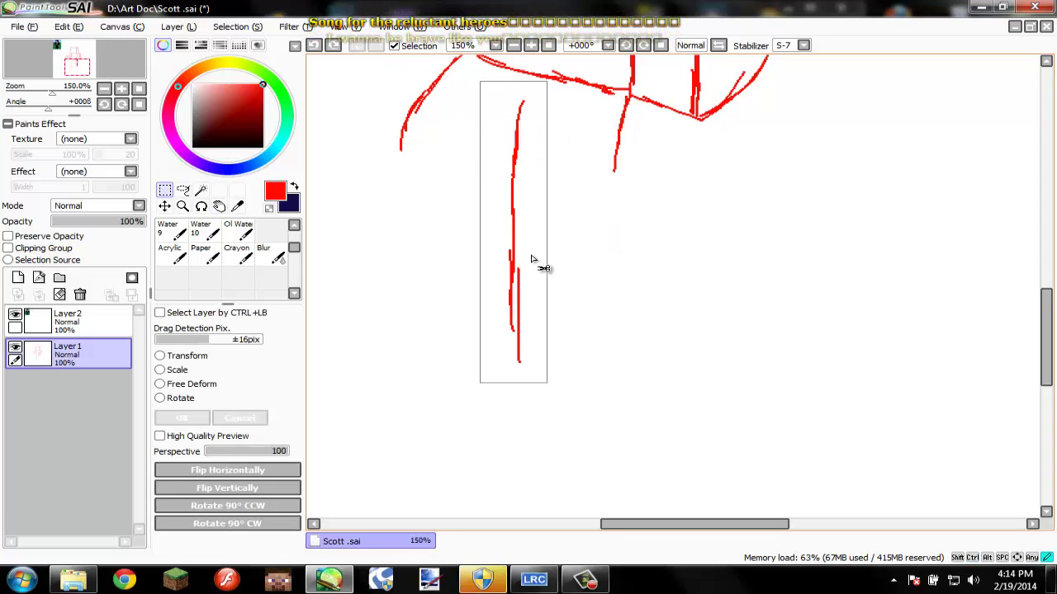
left_click_drag(533, 259, 545, 265)
key("ctrl+Right")
key("ctrl+Right")
key("ctrl+Right")
key("ctrl+Right")
key("ctrl+Right")
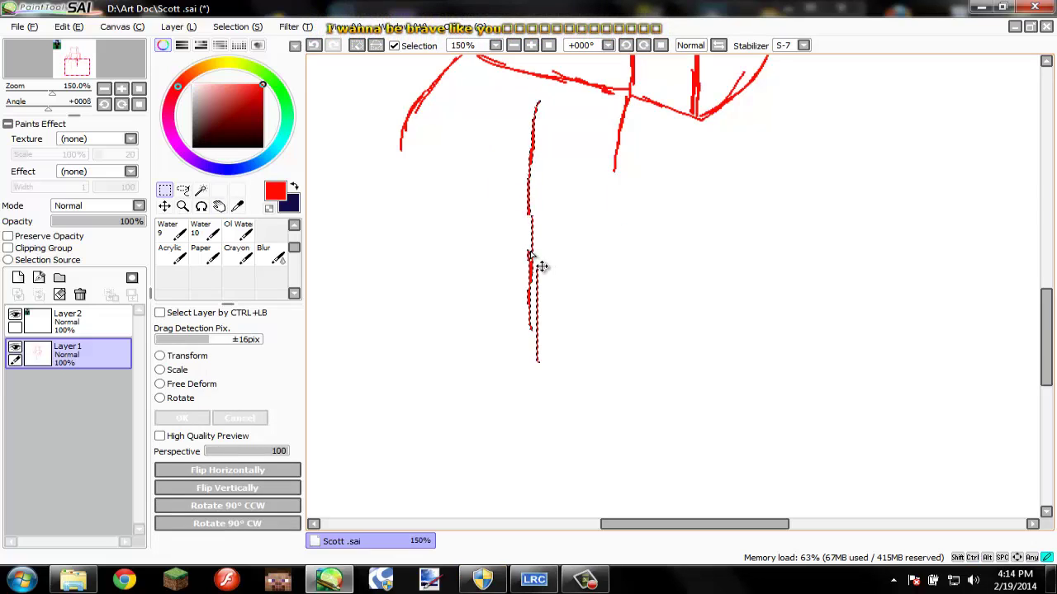
key("ctrl+d")
Extend the straight leg's front corner edge downward and close the foot with a bottom edge and a slanted side edge.
key("n")
mouse_move(613, 174)
left_mouse_down()
mouse_move(609, 347)
mouse_move(599, 337)
mouse_move(615, 378)
left_mouse_up()
mouse_move(536, 356)
left_mouse_down()
mouse_move(535, 385)
mouse_move(552, 401)
mouse_move(545, 393)
mouse_move(610, 397)
mouse_move(655, 338)
left_mouse_up()
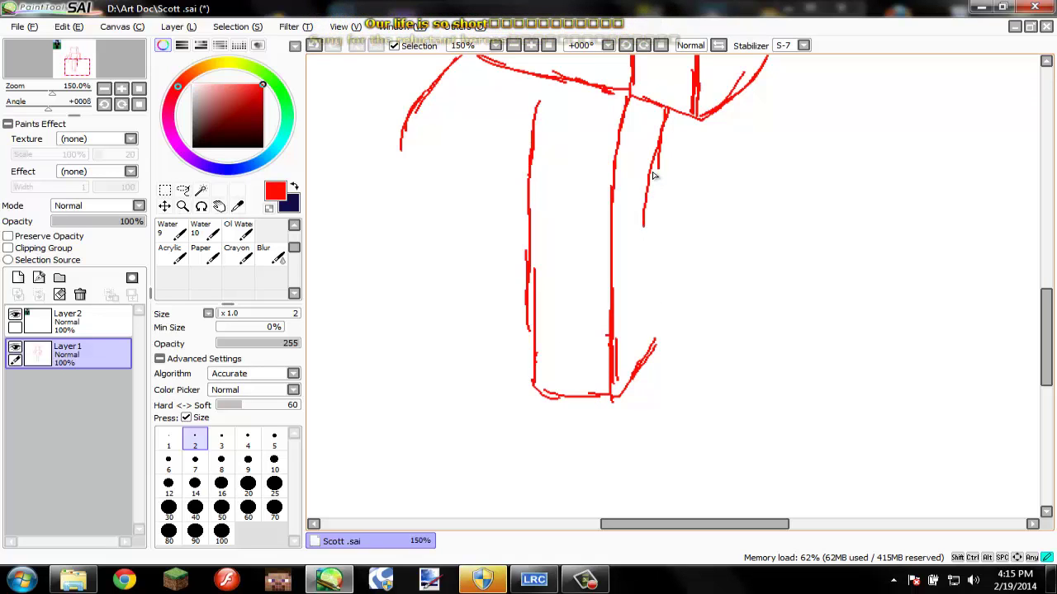
Redraw the straight leg's outer side edge running vertically from the hand's underside toward the foot's slanted side edge.
key("ctrl+z")
left_click_drag(662, 133, 656, 227)
left_click_drag(649, 266, 646, 350)
key("ctrl+z")
key("ctrl+z")
key("ctrl+z")
left_click_drag(657, 224, 656, 302)
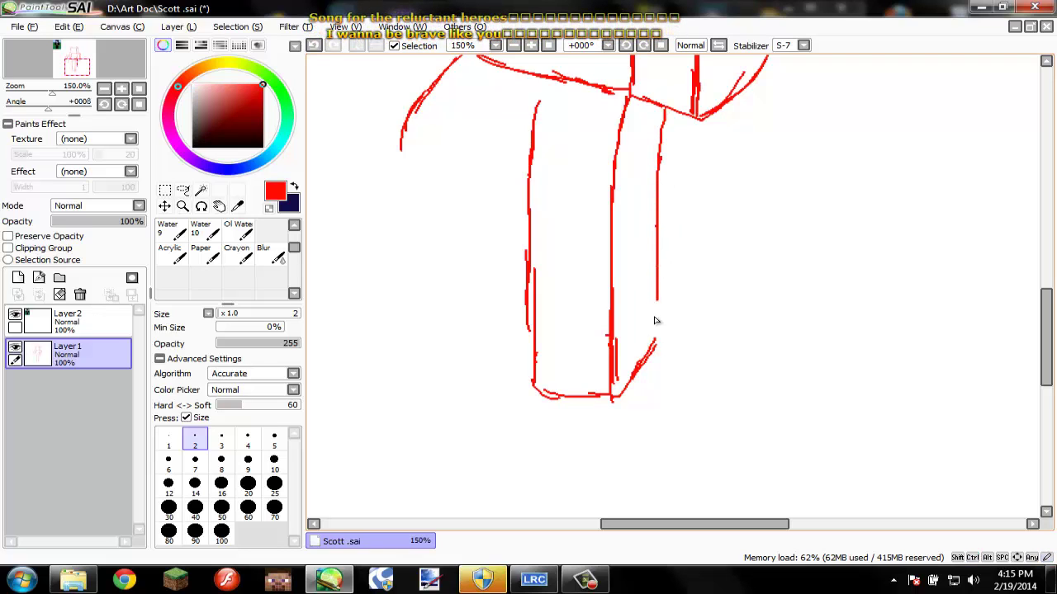
Try sketching the bent leg's inner edge as an arc curling down from the straight leg's top corner.
scroll(644, 309, "down", 3)
key("space")
mouse_move(596, 212)
left_mouse_down()
mouse_move(660, 250)
mouse_move(764, 205)
mouse_move(684, 275)
left_mouse_up()
scroll(776, 249, "up", 3)
scroll(776, 249, "up", 2)
key("ctrl+z")
mouse_move(769, 220)
left_mouse_down()
mouse_move(683, 276)
mouse_move(660, 375)
left_mouse_up()
left_click_drag(673, 327, 696, 413)
left_click_drag(667, 355, 702, 417)
Try extending the bent leg's outer edge into a short curled lower leg with a foot and side face.
mouse_move(518, 301)
left_mouse_down()
mouse_move(544, 395)
mouse_move(558, 393)
left_mouse_up()
key("ctrl+z")
mouse_move(538, 352)
left_mouse_down()
mouse_move(594, 419)
mouse_move(600, 456)
left_mouse_up()
mouse_move(581, 420)
left_mouse_down()
mouse_move(650, 453)
mouse_move(712, 463)
left_mouse_up()
left_click_drag(679, 404, 720, 446)
mouse_move(710, 462)
left_mouse_down()
mouse_move(722, 459)
mouse_move(727, 382)
left_mouse_up()
mouse_move(729, 428)
left_mouse_down()
mouse_move(734, 381)
mouse_move(711, 320)
mouse_move(786, 270)
left_mouse_up()
scroll(793, 272, "down", 5)
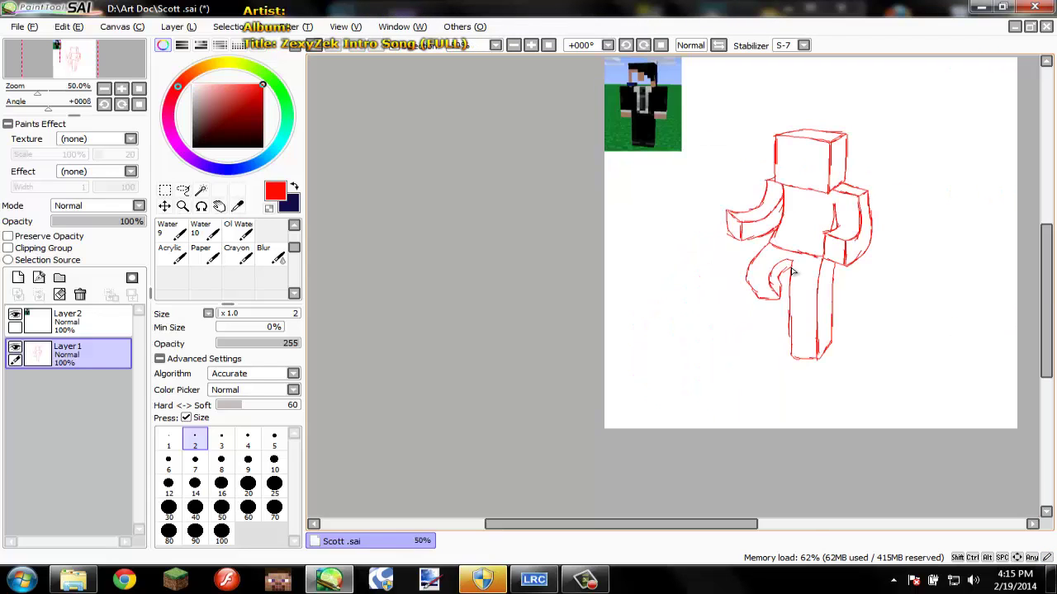
Undo the bent leg's foot and lower strokes back to the two short starting curves.
scroll(780, 326, "up", 5)
scroll(846, 223, "down", 4)
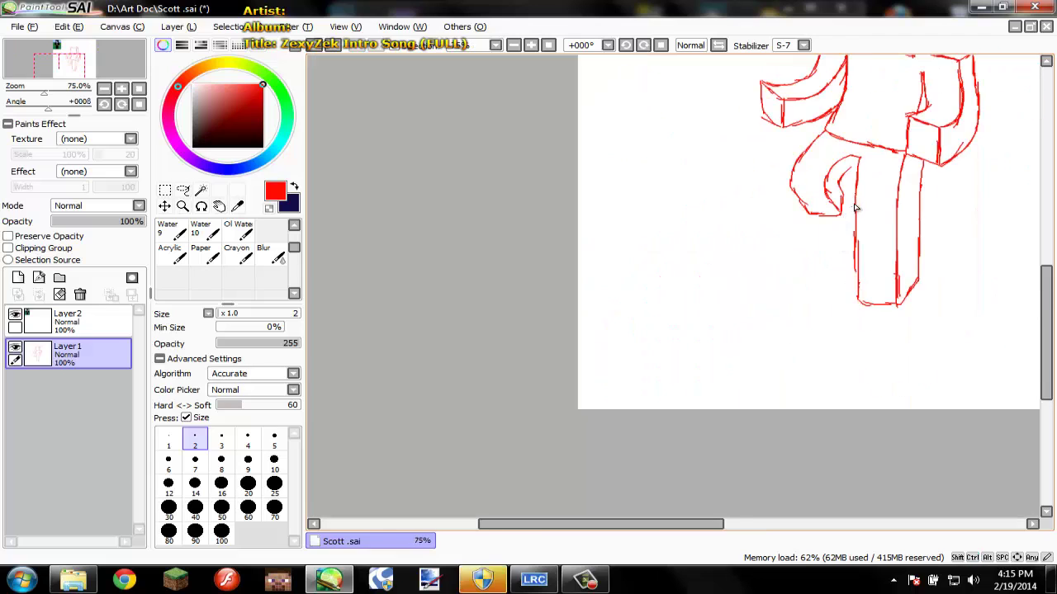
key("space")
left_click_drag(794, 268, 699, 370)
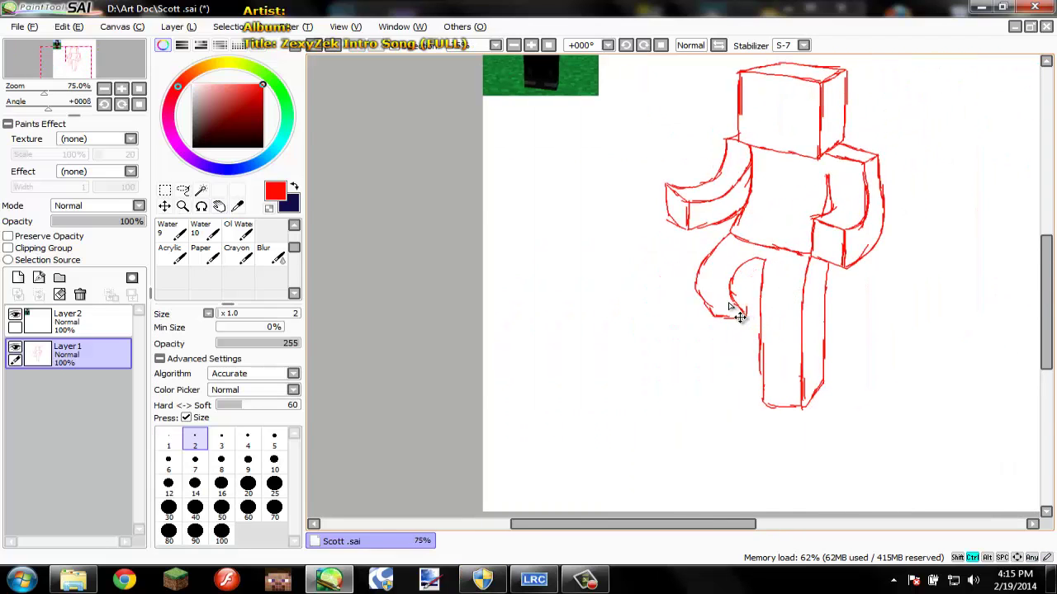
key("ctrl+z")
key("ctrl+z")
key("ctrl+z")
key("ctrl+z")
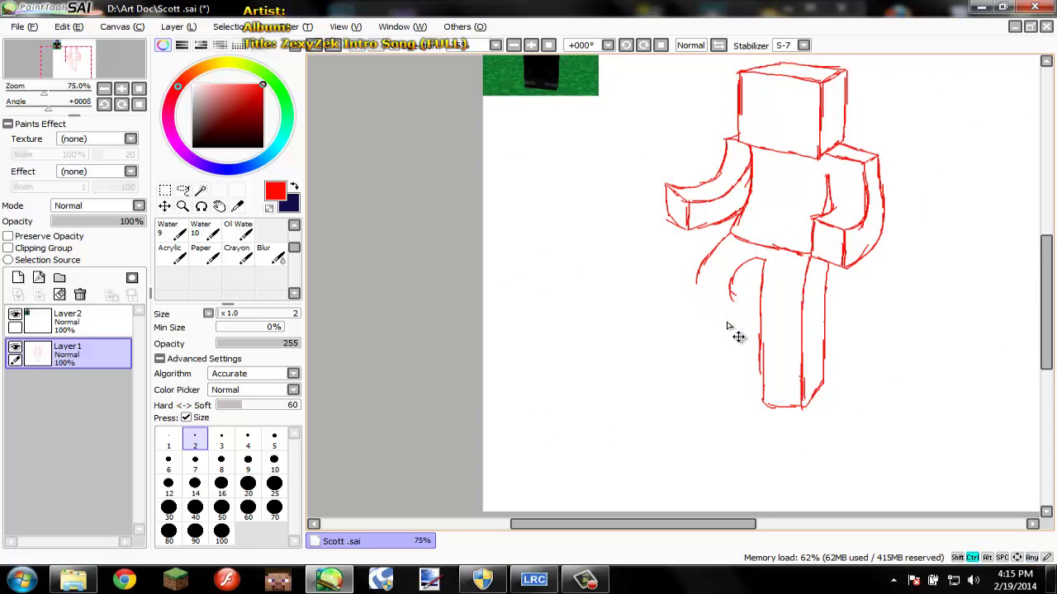
Try a longer outer edge for the bent leg, curving down to the knee and turning toward the lower right.
scroll(716, 273, "up", 3)
left_click_drag(673, 253, 618, 380)
key("ctrl+z")
key("ctrl+z")
left_click_drag(669, 263, 637, 368)
key("ctrl+z")
mouse_move(670, 272)
left_mouse_down()
mouse_move(638, 393)
mouse_move(667, 423)
left_mouse_up()
left_click_drag(635, 320, 633, 379)
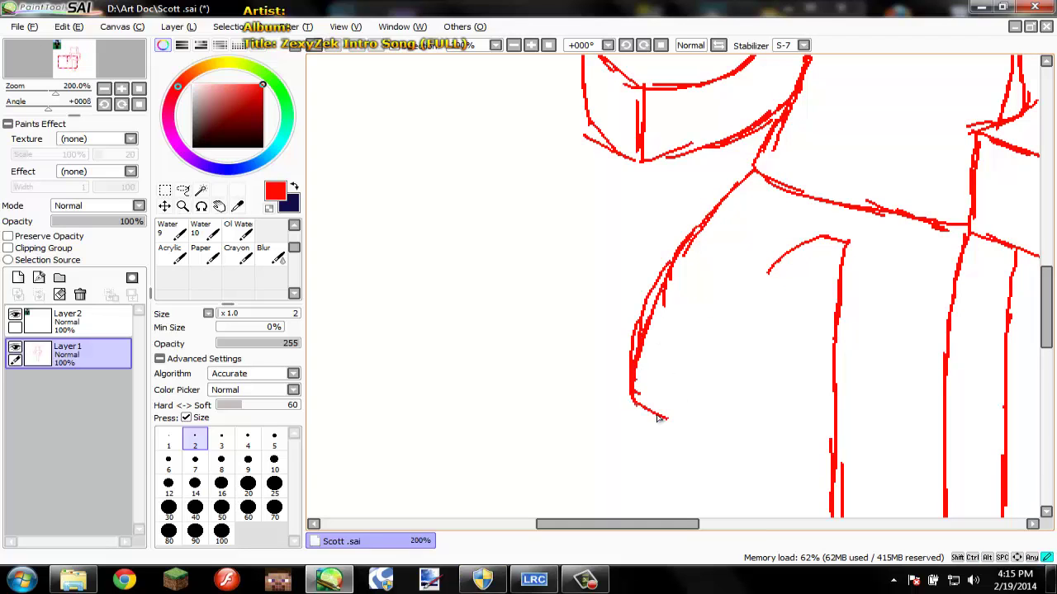
left_click_drag(645, 417, 683, 437)
Try a longer inner edge for the bent leg, curving down and turning back toward the straight leg.
left_click_drag(774, 263, 723, 338)
mouse_move(766, 281)
left_mouse_down()
mouse_move(707, 376)
mouse_move(762, 436)
mouse_move(669, 308)
mouse_move(696, 316)
left_mouse_up()
key("space")
scroll(671, 311, "down", 4)
scroll(675, 317, "up", 3)
scroll(677, 322, "up", 1)
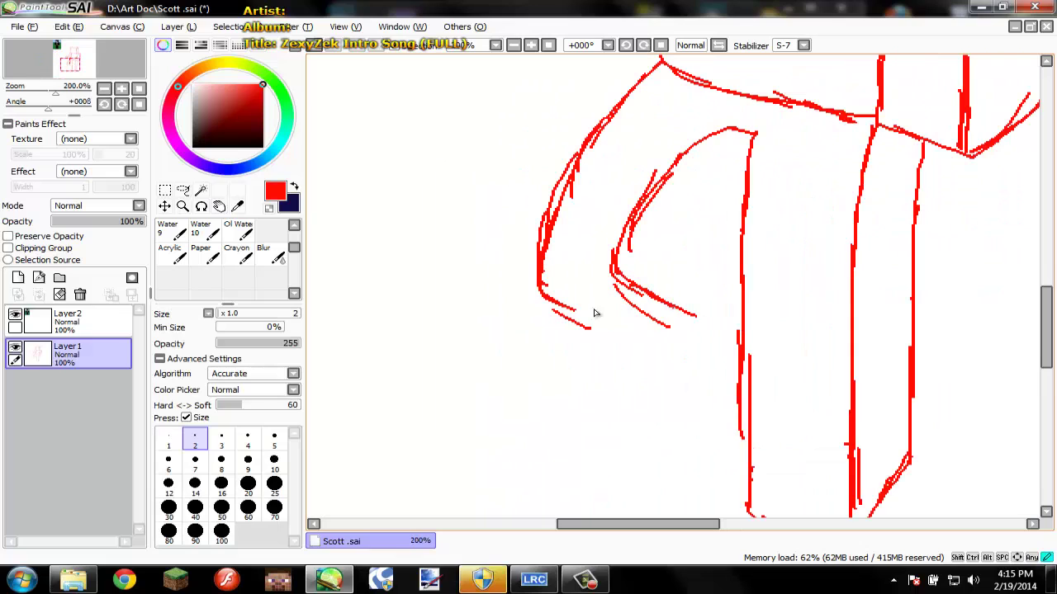
Try closing the bent leg's foot and adding the inner side edge up to the straight leg's top.
mouse_move(569, 307)
left_mouse_down()
mouse_move(651, 357)
mouse_move(702, 337)
mouse_move(707, 322)
mouse_move(723, 331)
mouse_move(721, 281)
mouse_move(667, 251)
mouse_move(715, 198)
left_mouse_up()
key("ctrl+z")
key("ctrl+z")
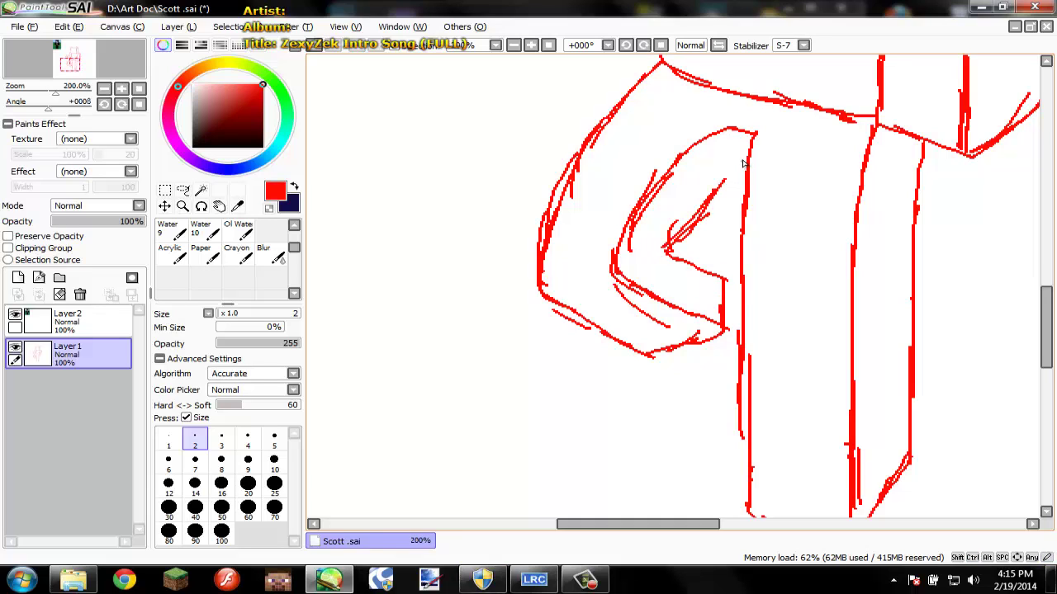
mouse_move(756, 159)
left_mouse_down()
mouse_move(677, 231)
mouse_move(662, 262)
left_mouse_up()
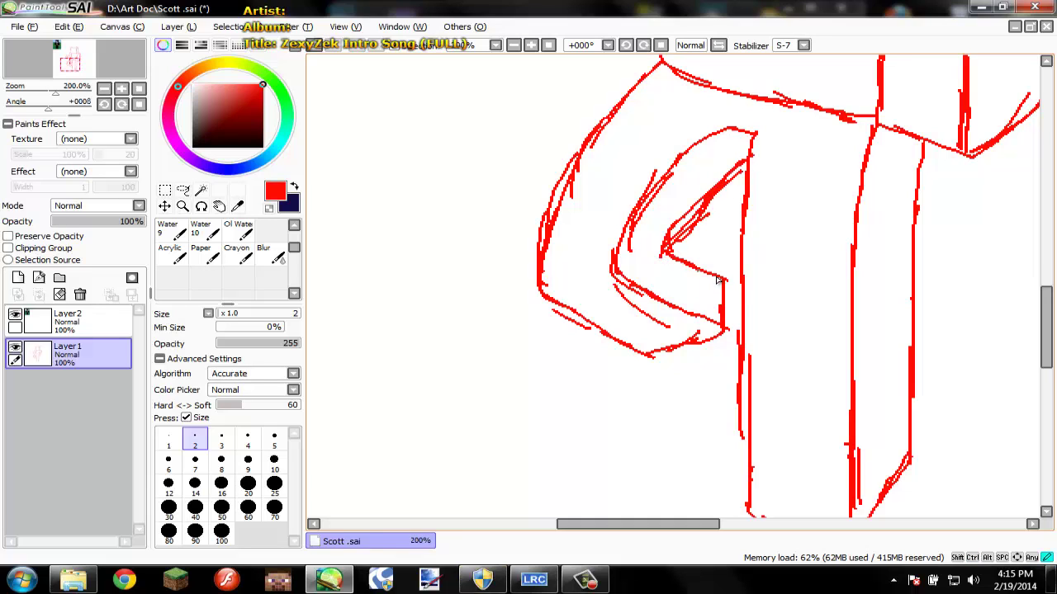
Erase the bent leg's foot and try a longer lower leg reaching the straight leg's left edge.
scroll(730, 287, "down", 4)
scroll(765, 309, "up", 4)
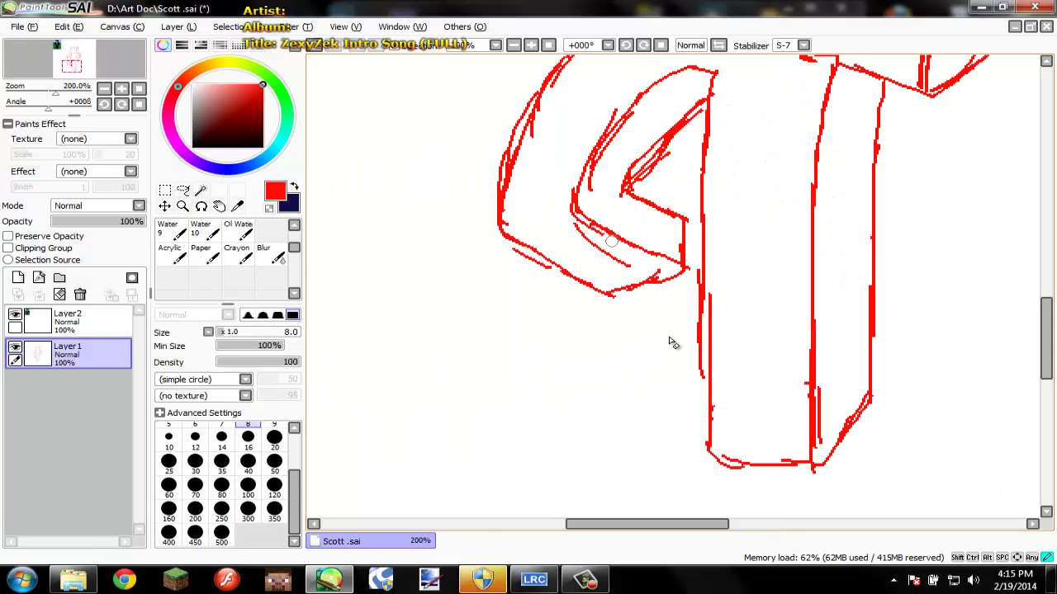
key("e")
key("ctrl")
left_click_drag(652, 289, 632, 288)
key("n")
mouse_move(537, 255)
left_mouse_down()
mouse_move(661, 322)
mouse_move(735, 269)
left_mouse_up()
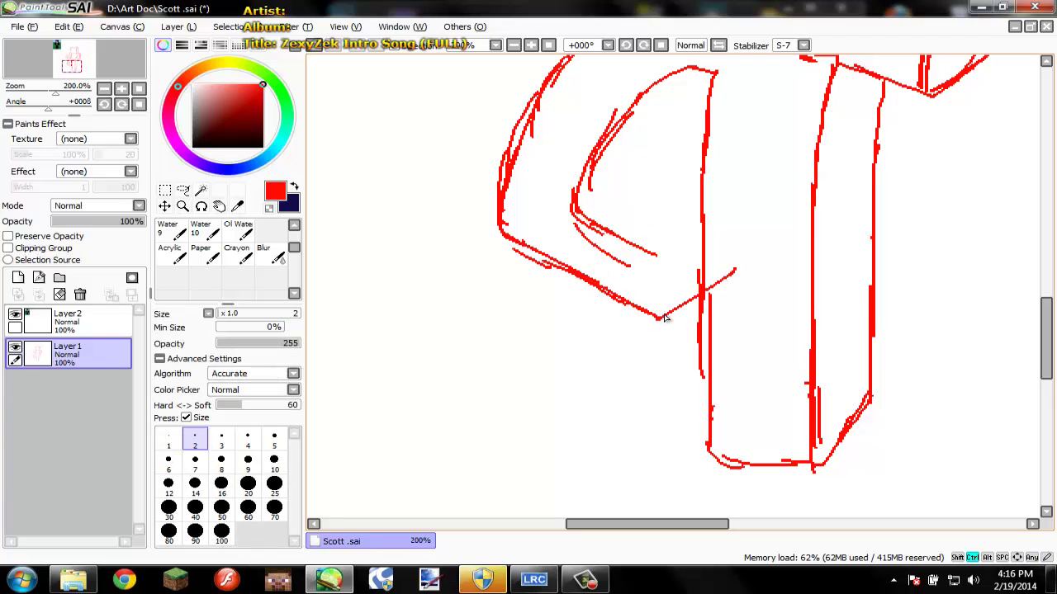
key("ctrl+z")
left_click_drag(662, 318, 700, 281)
mouse_move(644, 245)
left_mouse_down()
mouse_move(689, 269)
mouse_move(681, 259)
left_mouse_up()
scroll(710, 277, "down", 5)
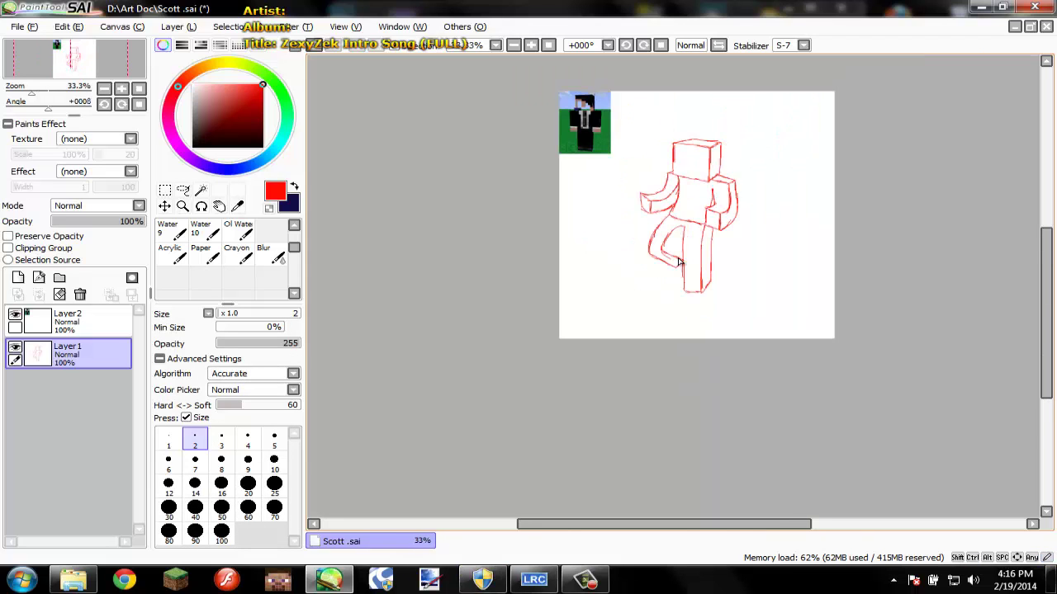
Try sketching the bent leg's side face edge between its foot and the straight leg's top.
scroll(689, 197, "up", 5)
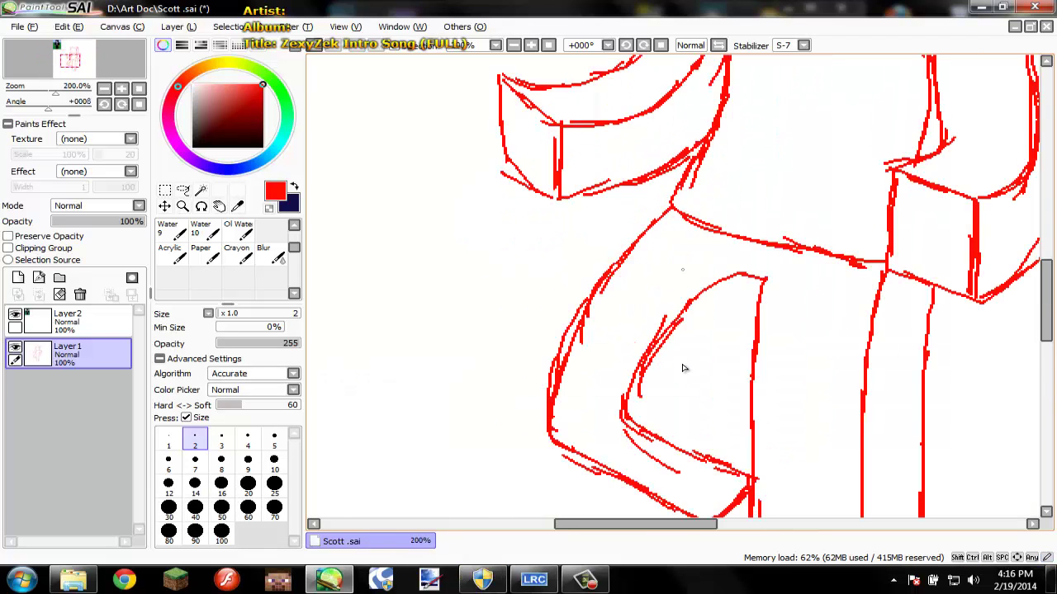
mouse_move(750, 474)
left_mouse_down()
mouse_move(726, 421)
mouse_move(690, 407)
mouse_move(693, 376)
left_mouse_up()
key("ctrl+z")
mouse_move(726, 420)
left_mouse_down()
mouse_move(670, 396)
mouse_move(723, 303)
mouse_move(676, 383)
mouse_move(762, 285)
left_mouse_up()
key("ctrl+z")
scroll(675, 385, "down", 4)
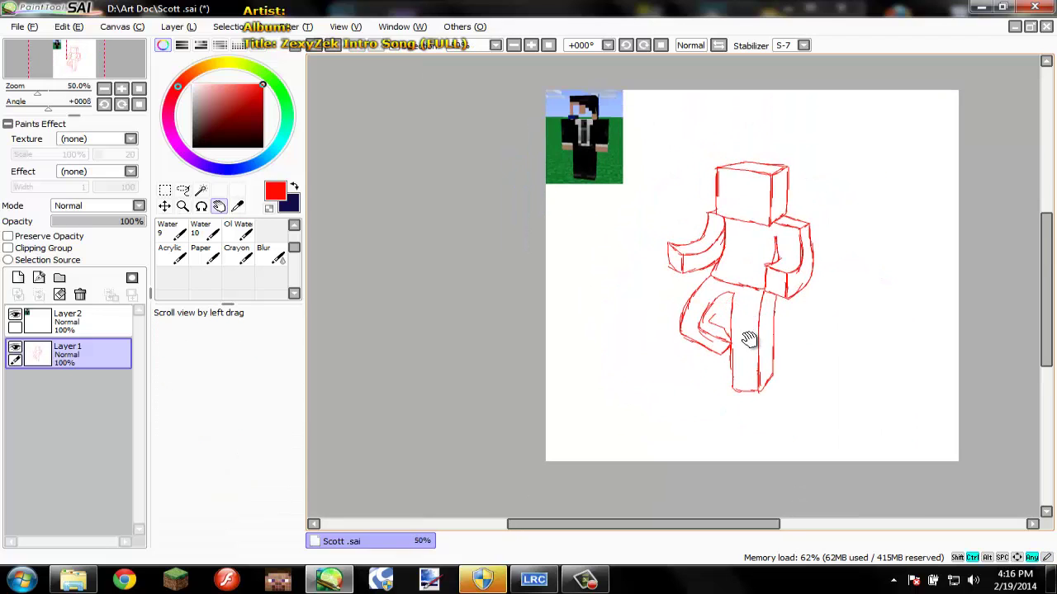
Undo the bent leg's strokes back to the short outer edge at the torso corner.
key("ctrl+z")
key("ctrl+z")
key("ctrl+z")
key("ctrl+z")
key("ctrl+z")
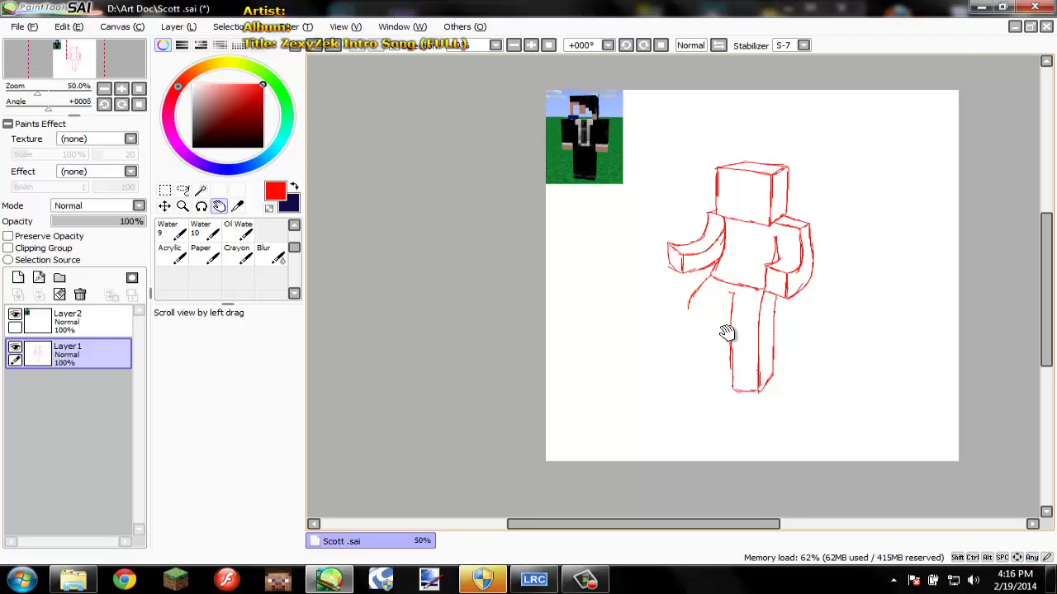
Erase the short curved outer edge and sketch a straighter one slanting down and left from the torso's lower left corner.
left_click_drag(726, 332, 736, 220)
scroll(736, 219, "up", 2)
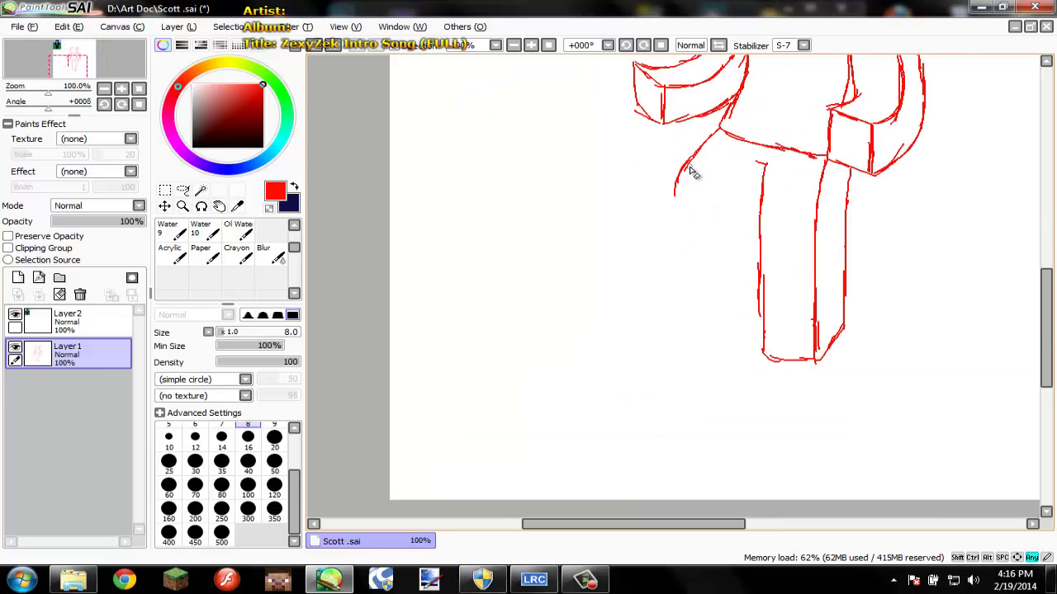
mouse_move(674, 196)
left_mouse_down()
mouse_move(700, 145)
mouse_move(658, 260)
left_mouse_up()
key("n")
scroll(734, 137, "up", 2)
left_click_drag(718, 140, 611, 312)
left_click_drag(670, 227, 623, 319)
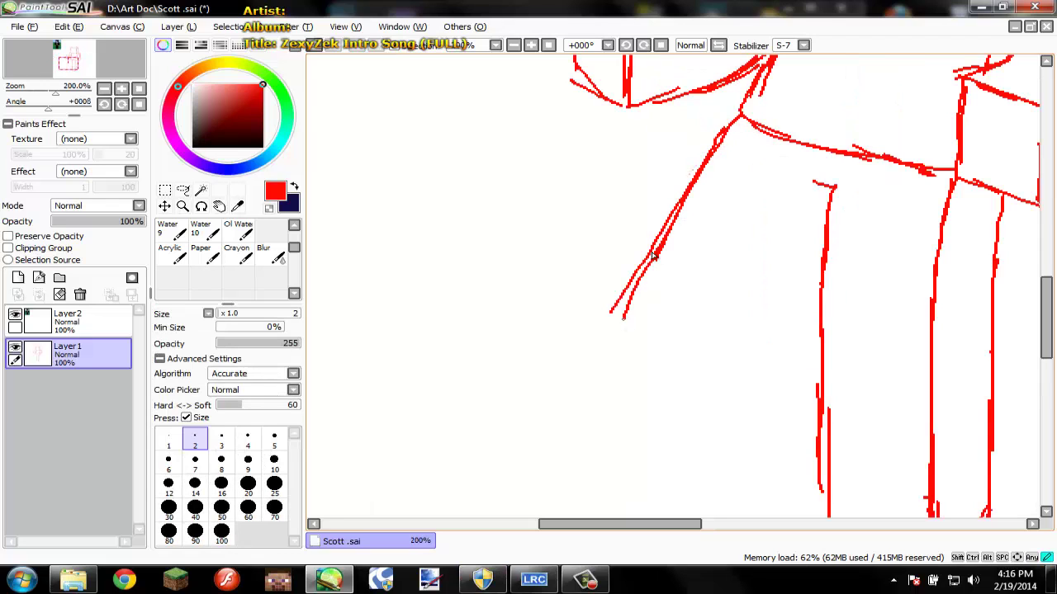
left_click_drag(652, 256, 615, 368)
left_click_drag(634, 297, 597, 435)
left_click_drag(633, 334, 594, 442)
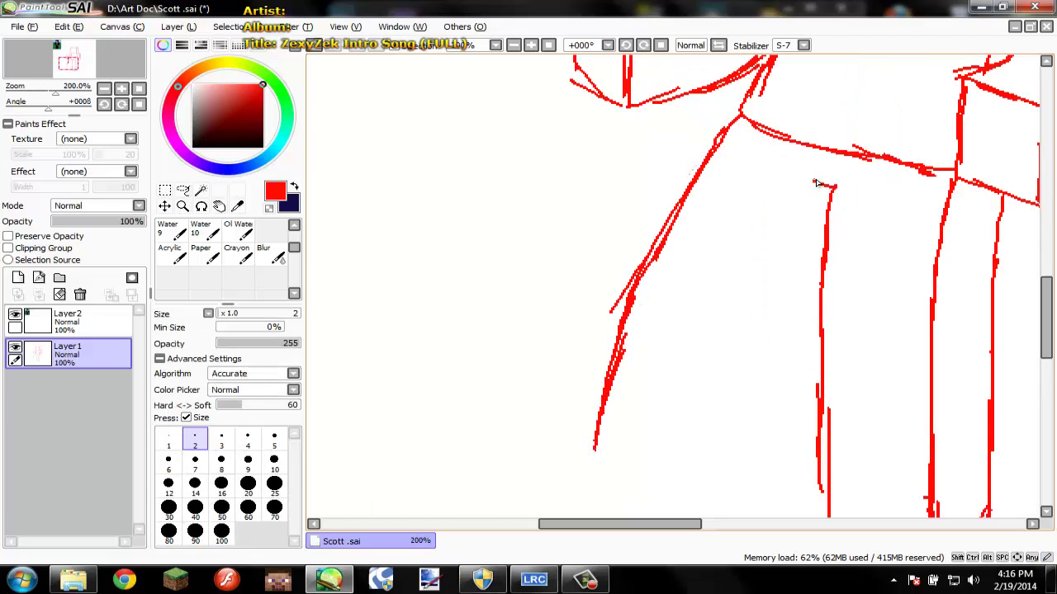
Sketch the slanted leg's inner edge, arching from the straight leg's top corner down parallel to the outer edge.
mouse_move(814, 183)
left_mouse_down()
mouse_move(766, 264)
mouse_move(738, 289)
left_mouse_up()
mouse_move(818, 183)
left_mouse_down()
mouse_move(784, 203)
mouse_move(735, 283)
left_mouse_up()
left_click_drag(763, 219, 707, 360)
left_click_drag(733, 287, 703, 395)
left_click_drag(713, 348, 678, 444)
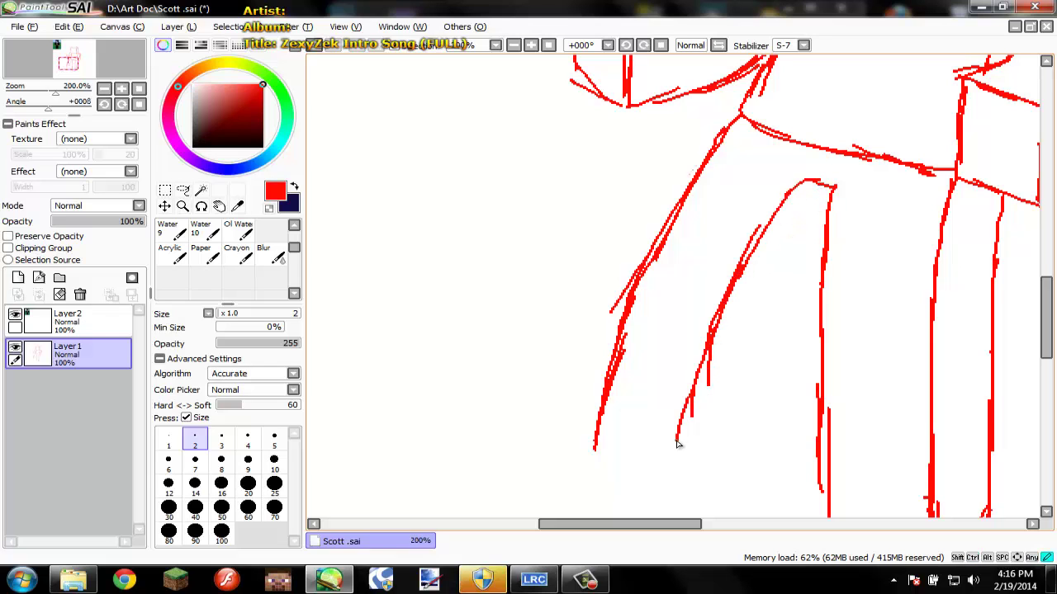
Extend the slanted leg's inner edge down to foot level with short overlapping strokes.
key("space")
left_click_drag(684, 387, 695, 120)
scroll(693, 207, "down", 3)
left_click_drag(694, 207, 675, 277)
scroll(674, 278, "up", 2)
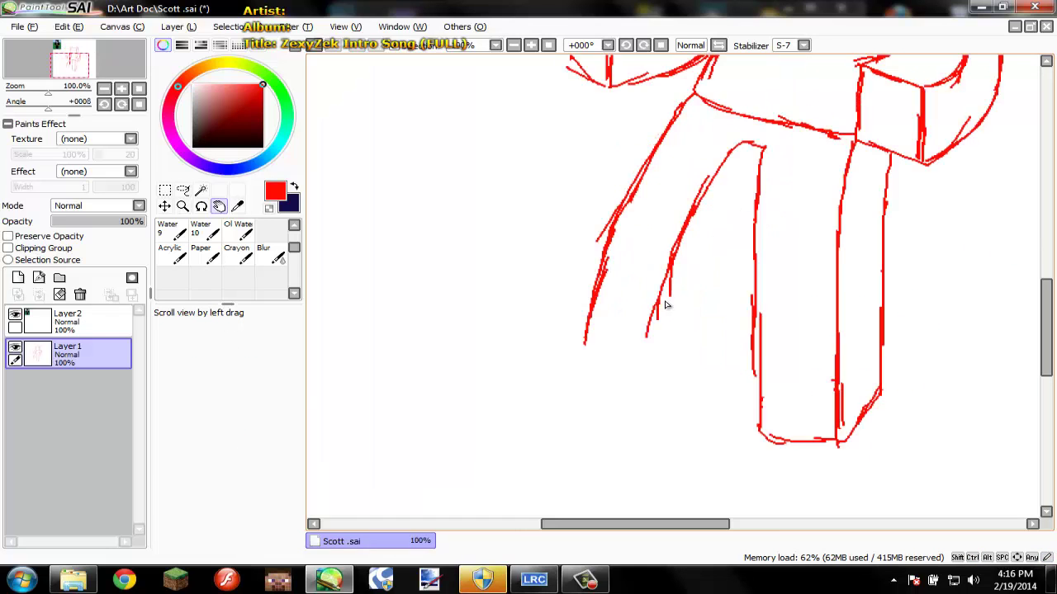
left_click_drag(658, 320, 652, 361)
left_click_drag(672, 296, 657, 378)
left_click_drag(666, 314, 656, 341)
left_click_drag(662, 358, 651, 378)
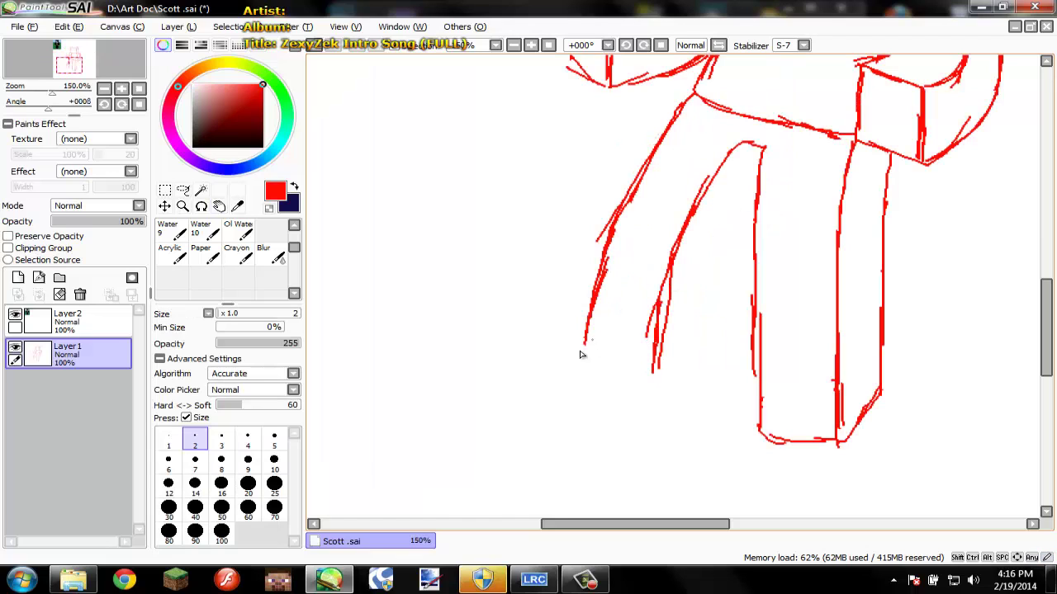
Close the slanted leg's foot with bottom and side edges, and draw its back edge up to the straight leg's top.
left_click_drag(586, 342, 575, 371)
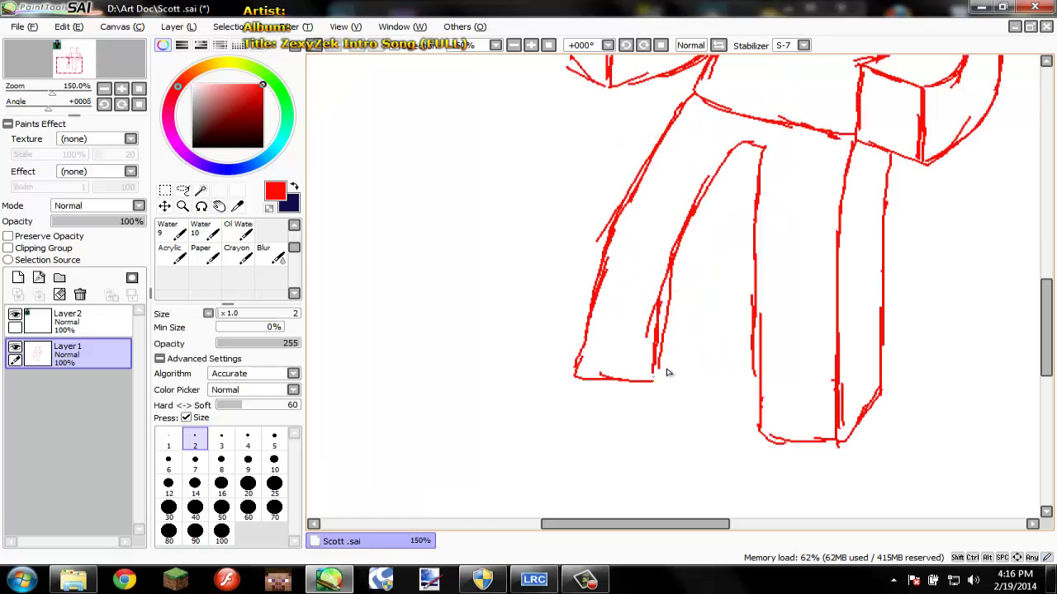
left_click_drag(657, 381, 691, 340)
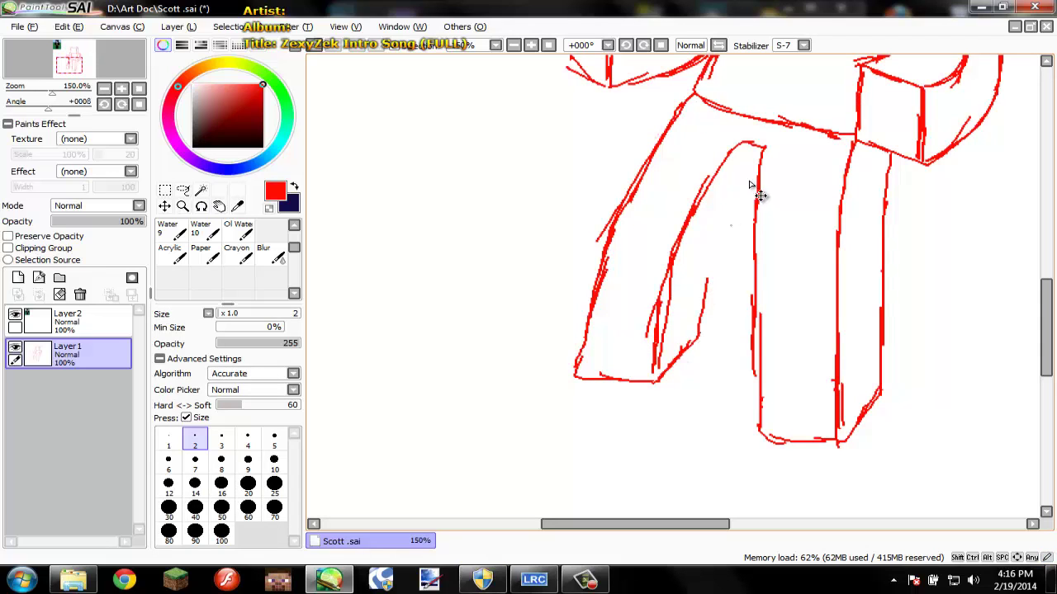
left_click_drag(732, 221, 752, 179)
mouse_move(733, 218)
left_mouse_down()
mouse_move(692, 293)
mouse_move(695, 347)
left_mouse_up()
left_click_drag(725, 227, 701, 314)
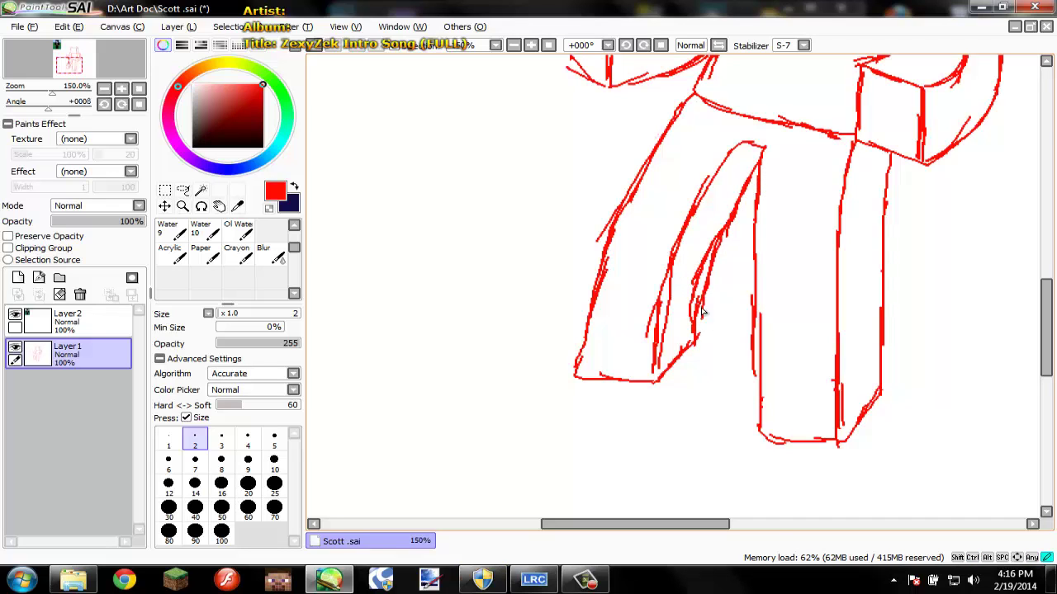
Save the drawing with the finished leg sketch.
scroll(712, 264, "down", 4)
left_click_drag(780, 227, 710, 297)
key("ctrl+s")
left_click_drag(725, 207, 717, 241)
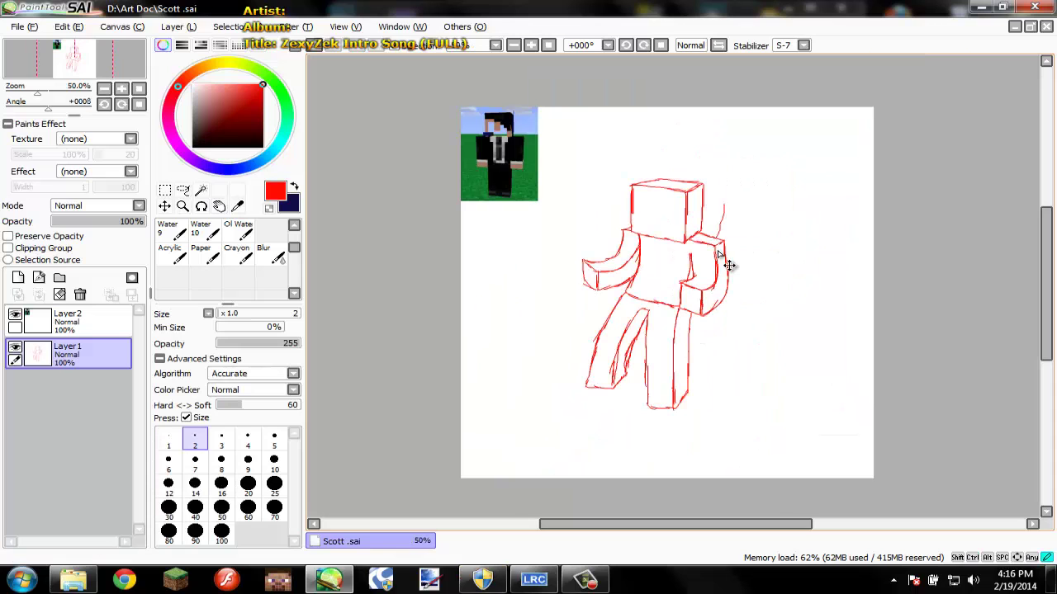
scroll(705, 236, "up", 1)
left_click_drag(630, 223, 655, 222)
scroll(655, 221, "up", 4)
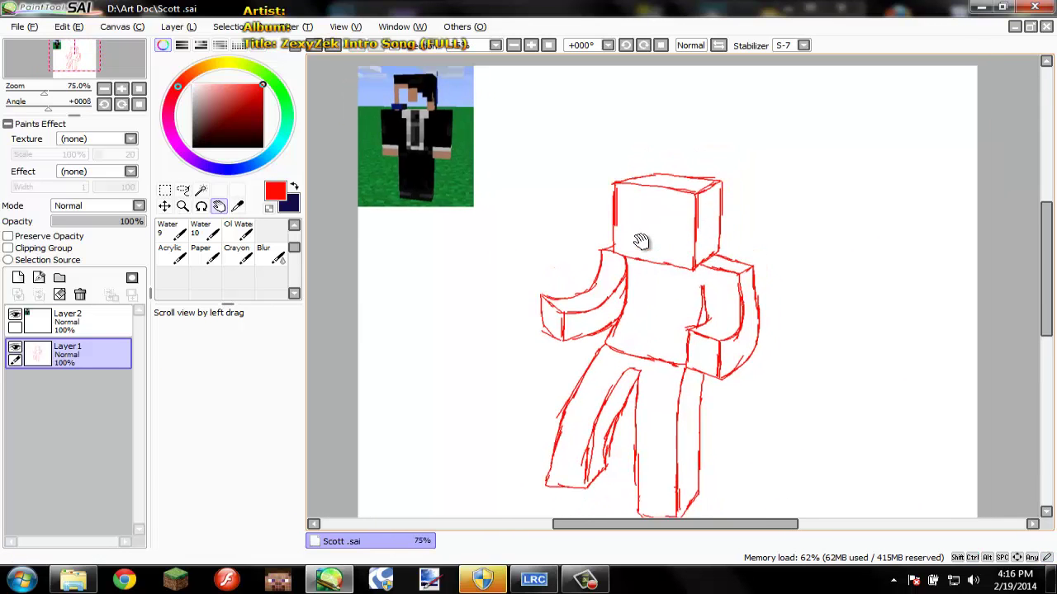
scroll(676, 240, "down", 4)
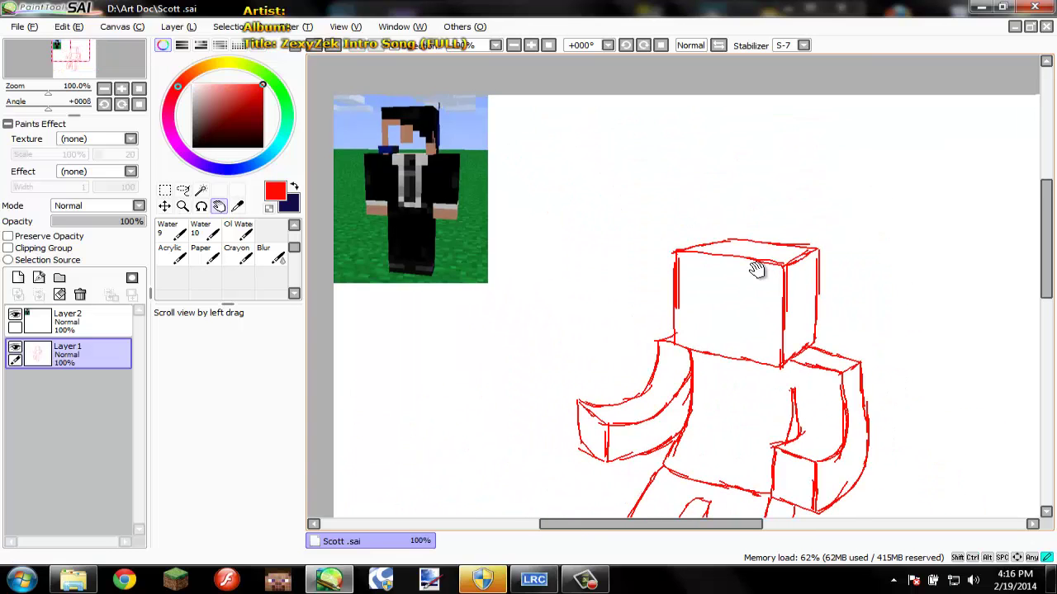
left_click_drag(749, 302, 793, 286)
left_click_drag(908, 301, 830, 286)
scroll(831, 286, "up", 3)
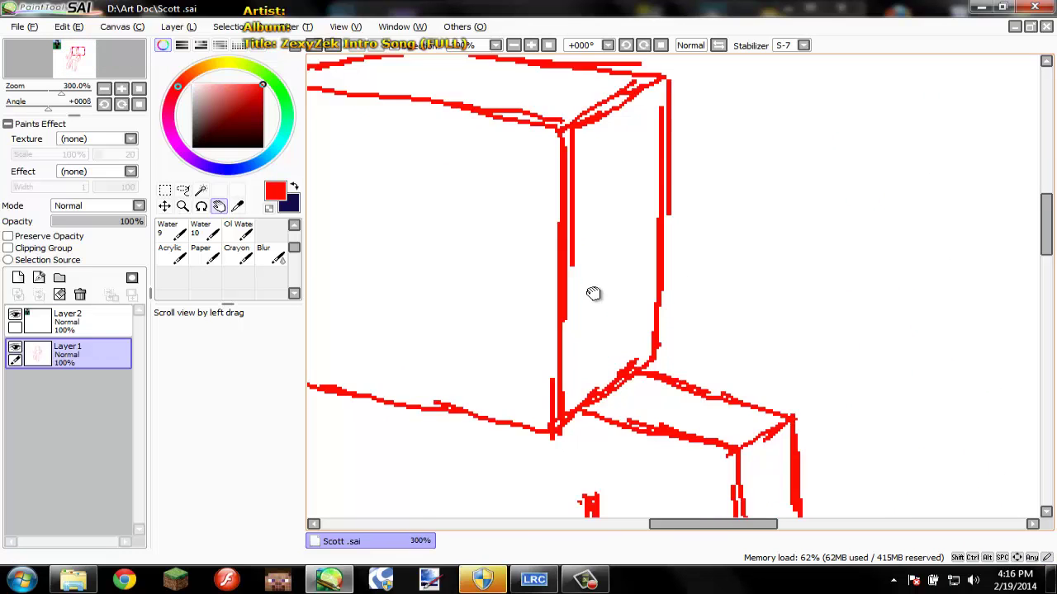
Try to sketch a pair of almond-shaped eyes on the front face of the head.
mouse_move(440, 303)
left_mouse_down()
mouse_move(612, 322)
mouse_move(713, 345)
left_mouse_up()
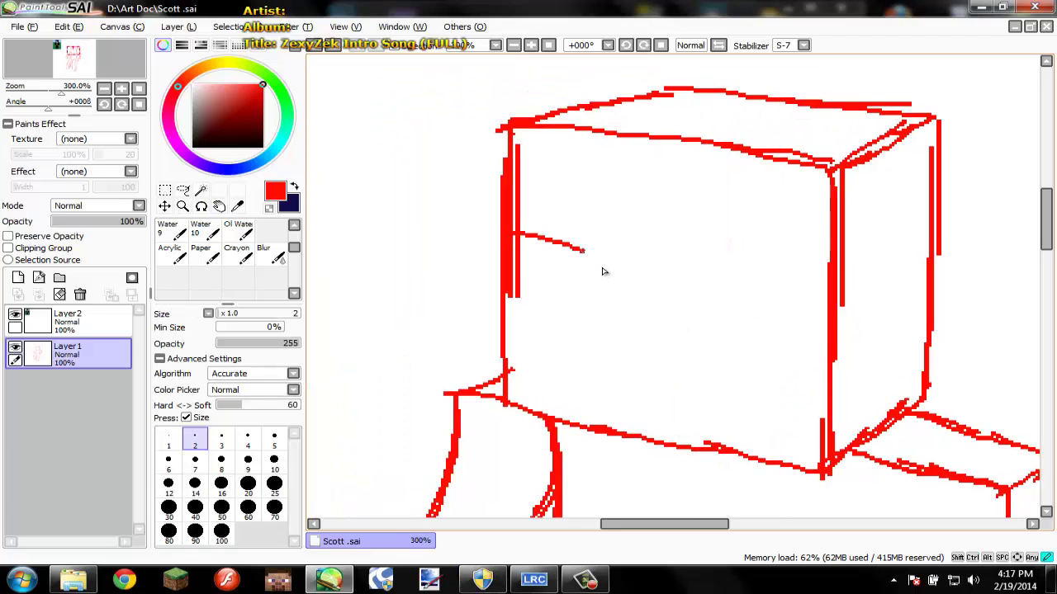
key("ctrl+z")
mouse_move(530, 239)
left_mouse_down()
mouse_move(604, 271)
mouse_move(531, 259)
mouse_move(596, 279)
left_mouse_up()
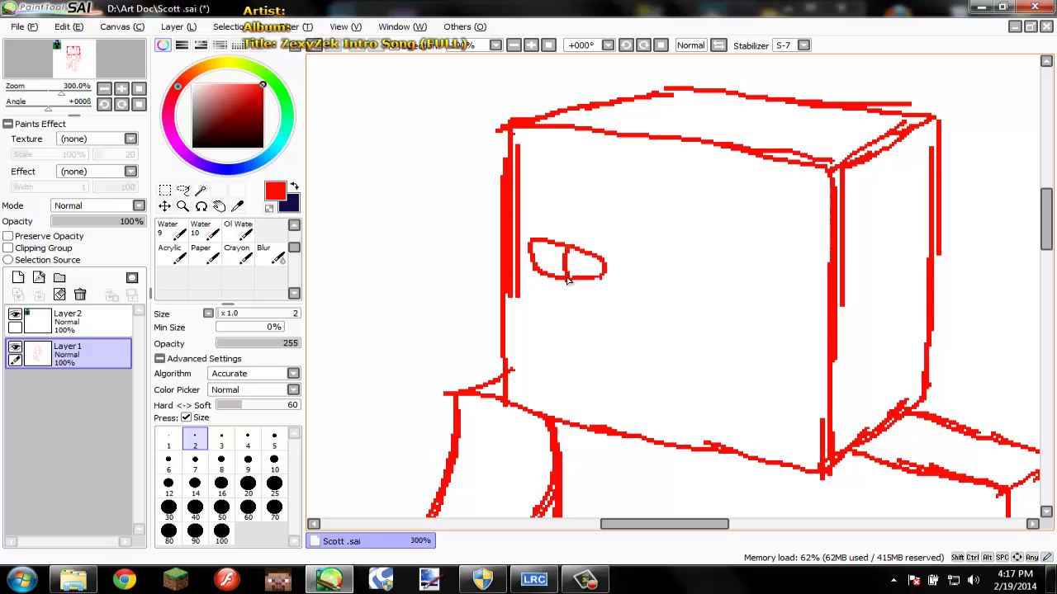
key("ctrl+z")
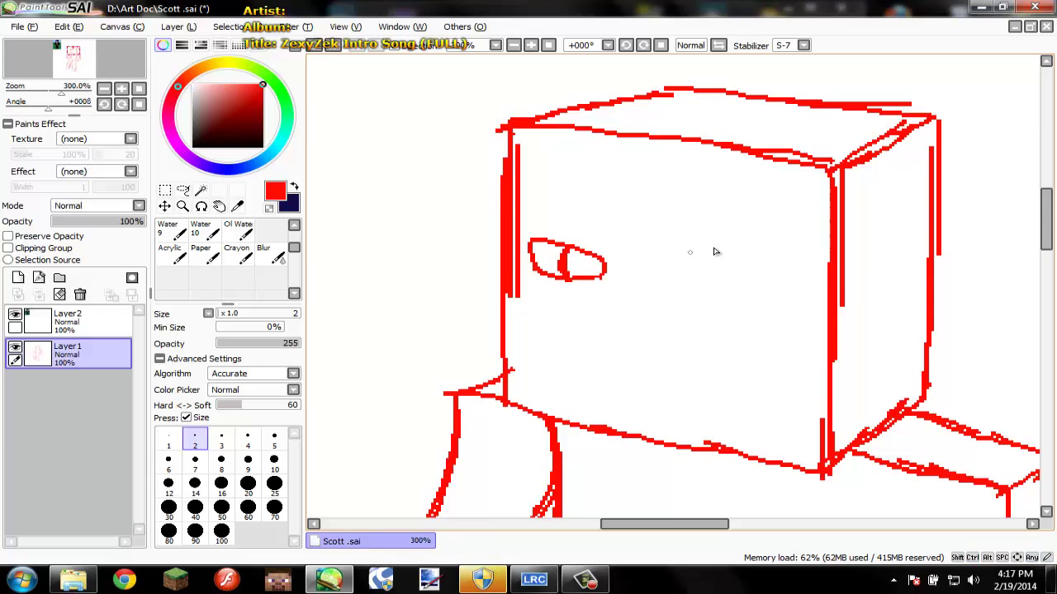
left_click_drag(689, 252, 792, 263)
key("ctrl+z")
key("ctrl+z")
key("ctrl+z")
key("space")
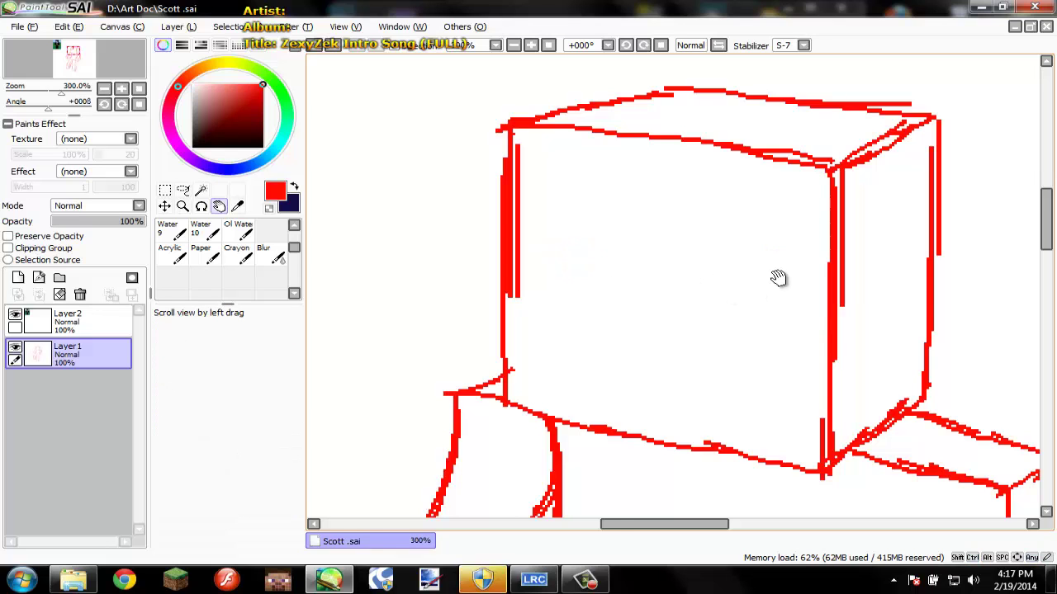
Draw a slanted horizontal guide line across the middle of the head's front face and a vertical guide line crossing it.
mouse_move(779, 278)
left_mouse_down()
mouse_move(669, 238)
mouse_move(716, 270)
left_mouse_up()
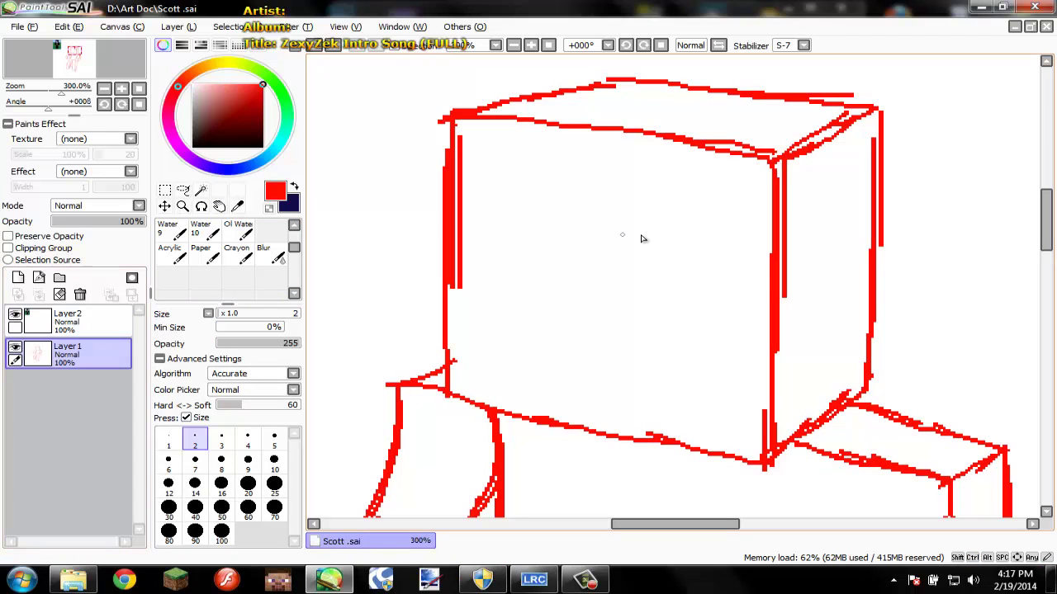
left_click_drag(453, 227, 773, 264)
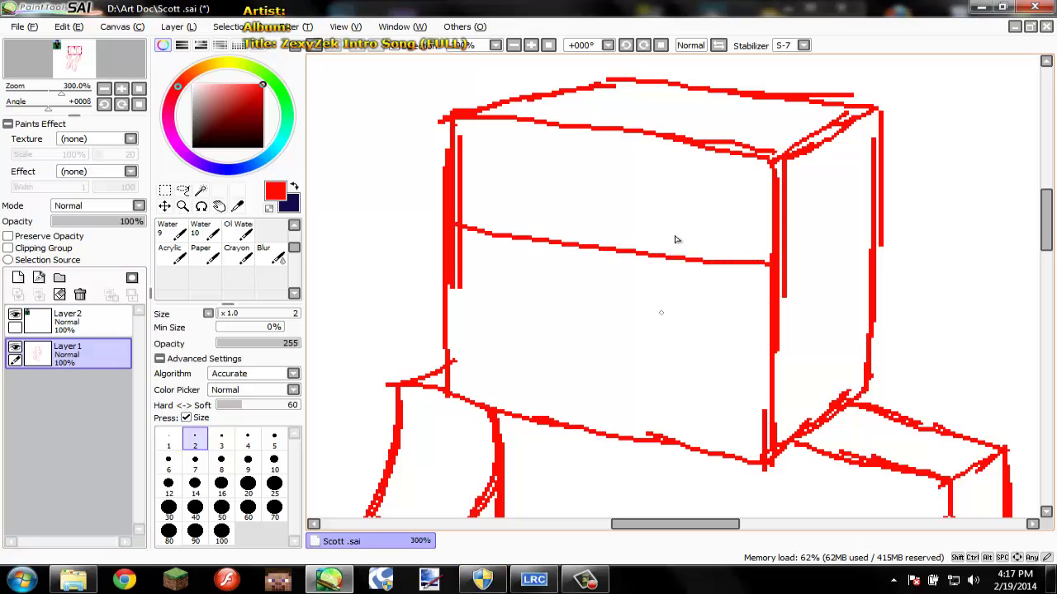
key("ctrl+s")
key("ctrl+z")
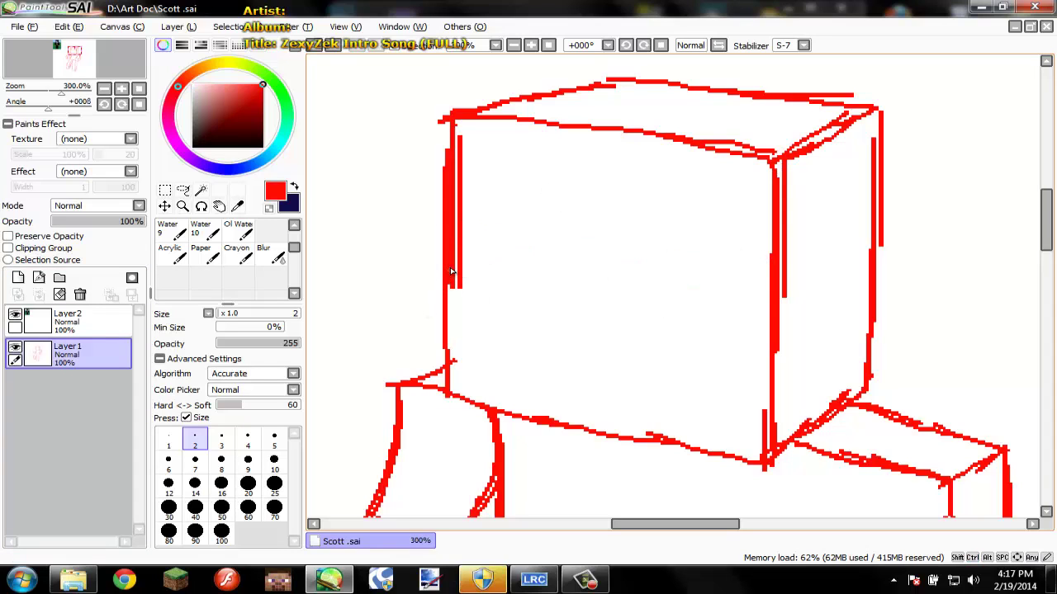
mouse_move(459, 261)
left_mouse_down()
mouse_move(766, 297)
mouse_move(750, 290)
left_mouse_up()
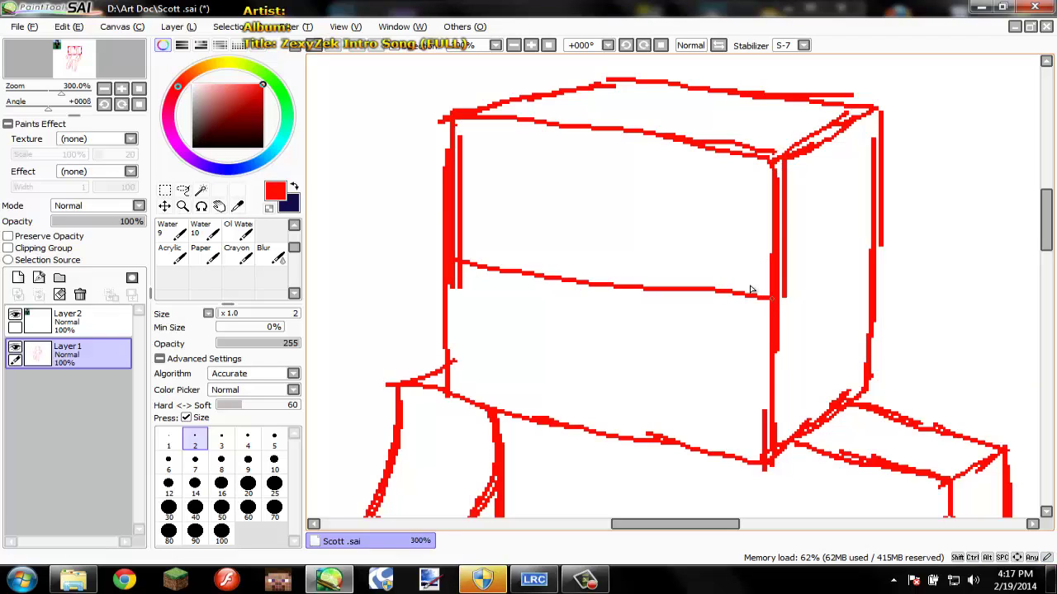
left_click_drag(580, 128, 571, 426)
Try to sketch curved eyelid lines along the horizontal guide on both sides of the vertical guide.
mouse_move(612, 286)
left_mouse_down()
mouse_move(663, 278)
mouse_move(716, 289)
left_mouse_up()
mouse_move(519, 265)
left_mouse_down()
mouse_move(464, 257)
mouse_move(537, 310)
left_mouse_up()
key("ctrl+z")
key("ctrl+z")
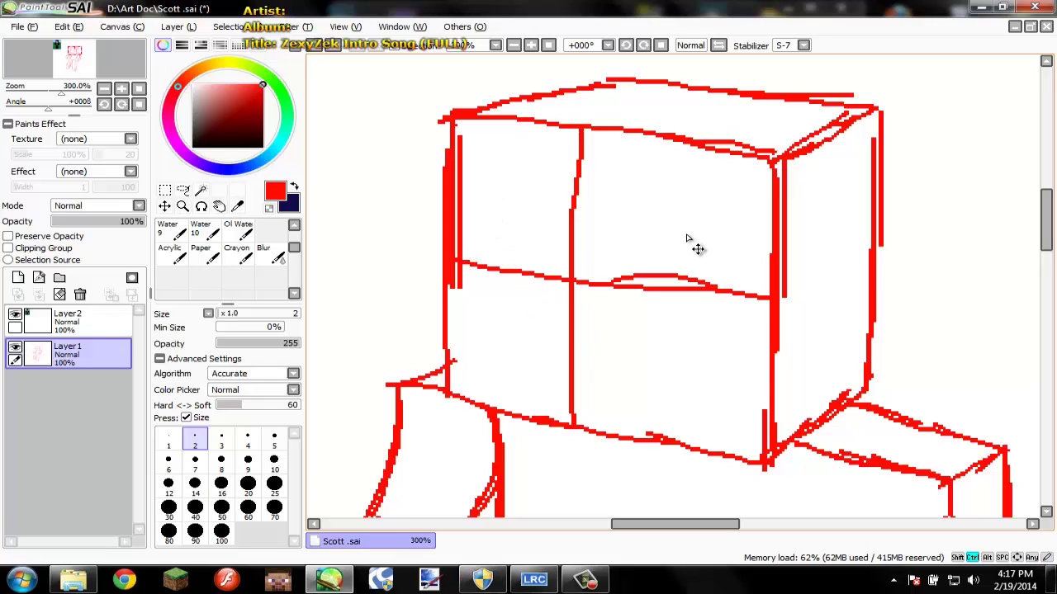
key("ctrl+z")
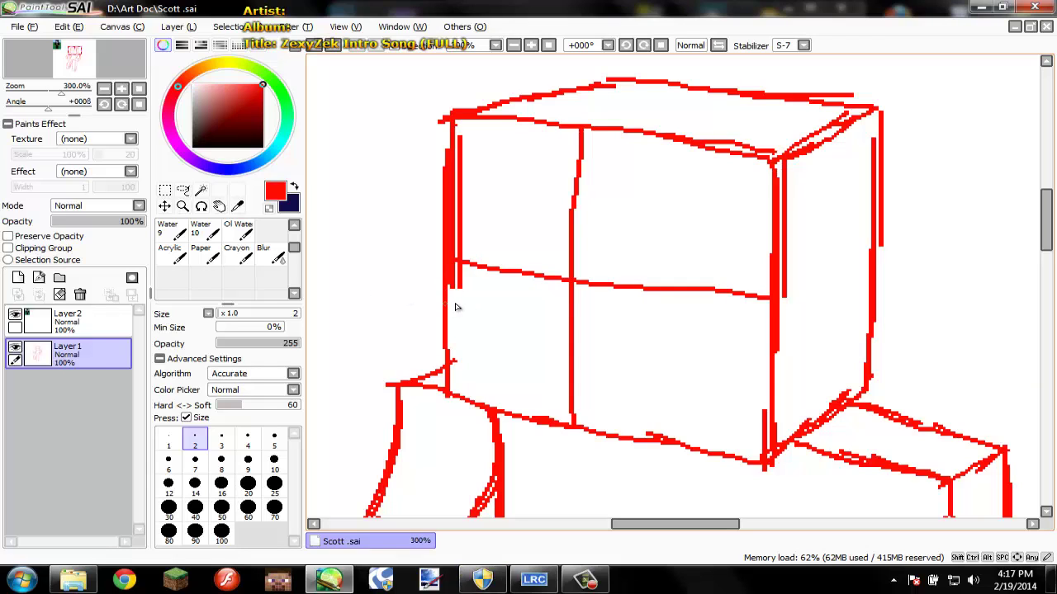
left_click_drag(471, 273, 532, 284)
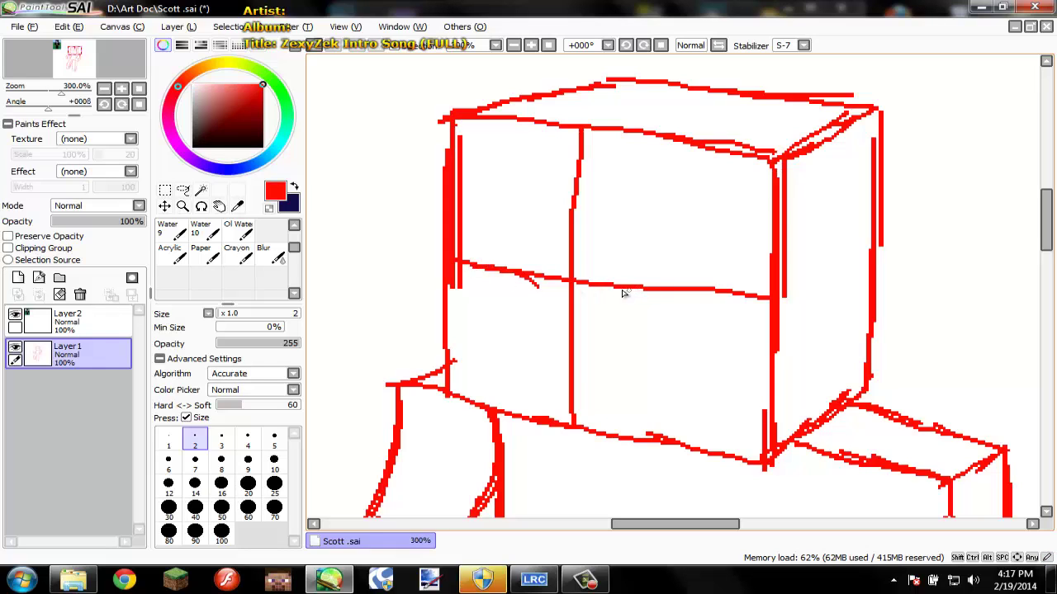
left_click_drag(641, 284, 704, 284)
key("ctrl+z")
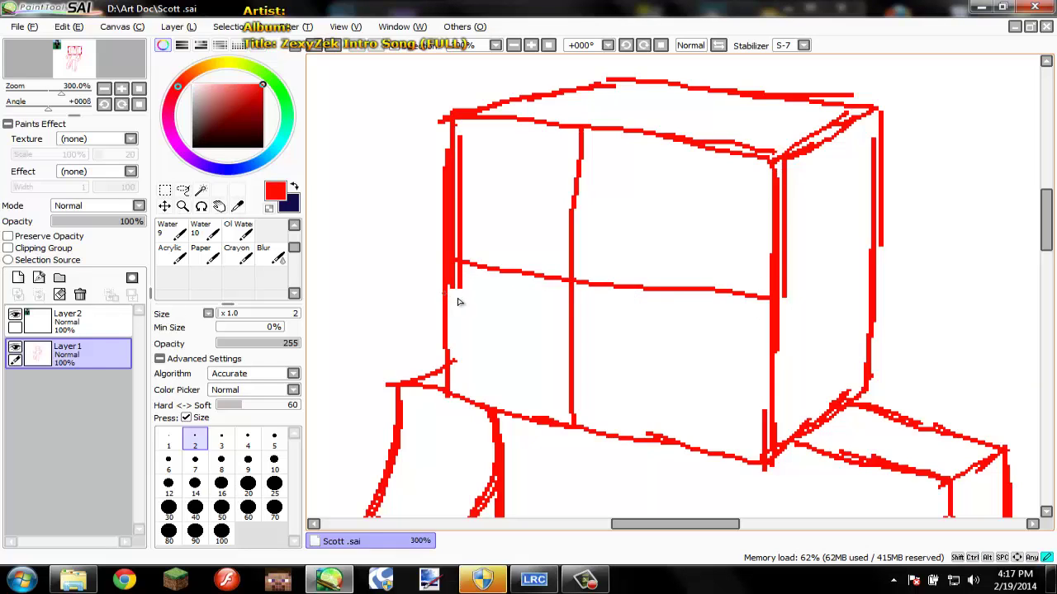
Draw a second horizontal guide line across the head's front face, slightly below and parallel to the first.
mouse_move(449, 295)
left_mouse_down()
mouse_move(559, 323)
mouse_move(759, 339)
left_mouse_up()
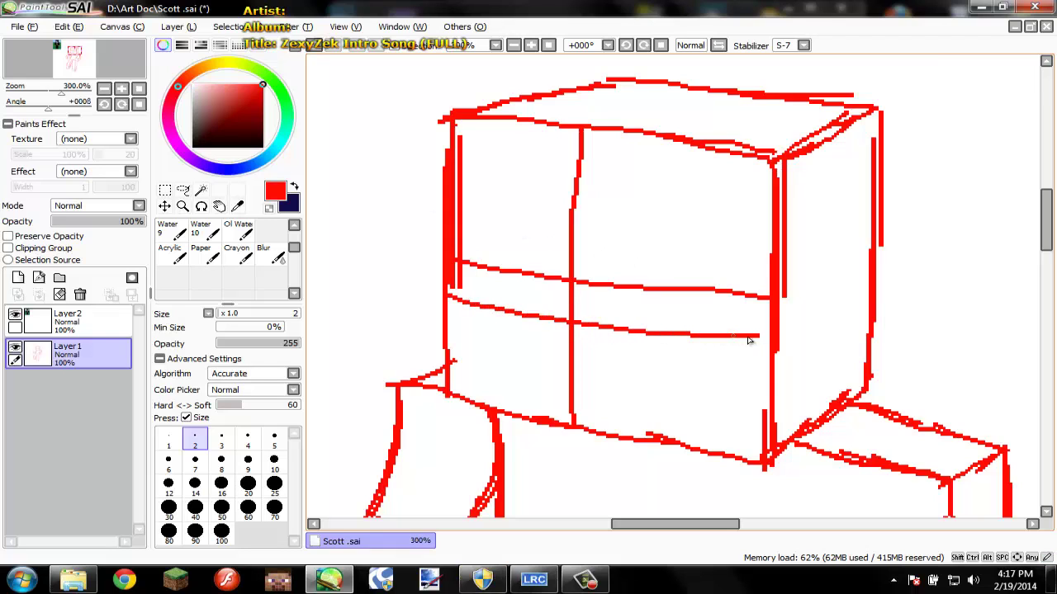
scroll(747, 340, "down", 6)
scroll(700, 347, "up", 3)
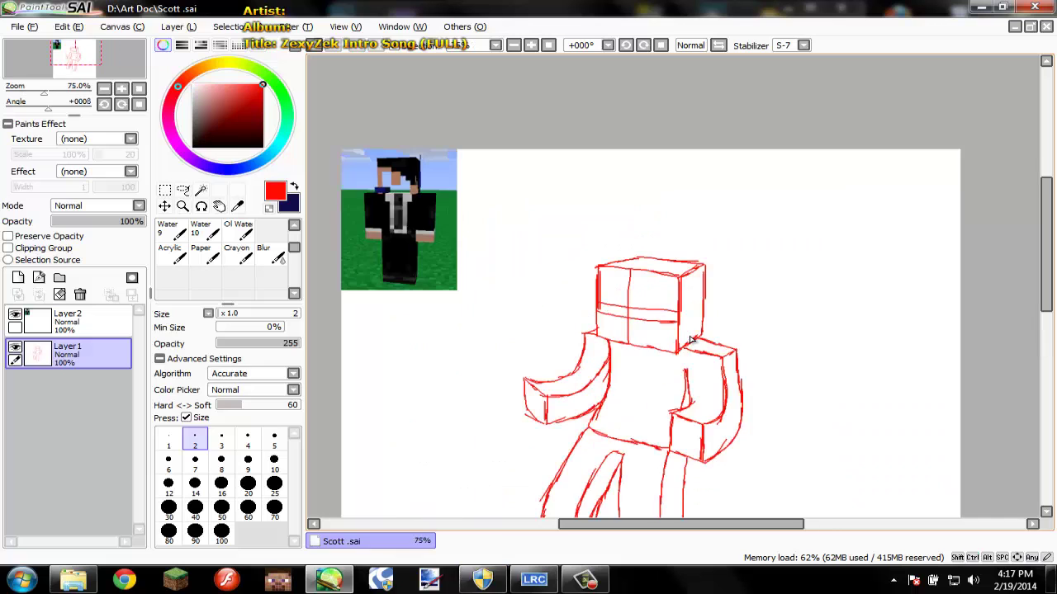
key("space")
left_click_drag(733, 407, 732, 322)
left_click_drag(579, 230, 578, 299)
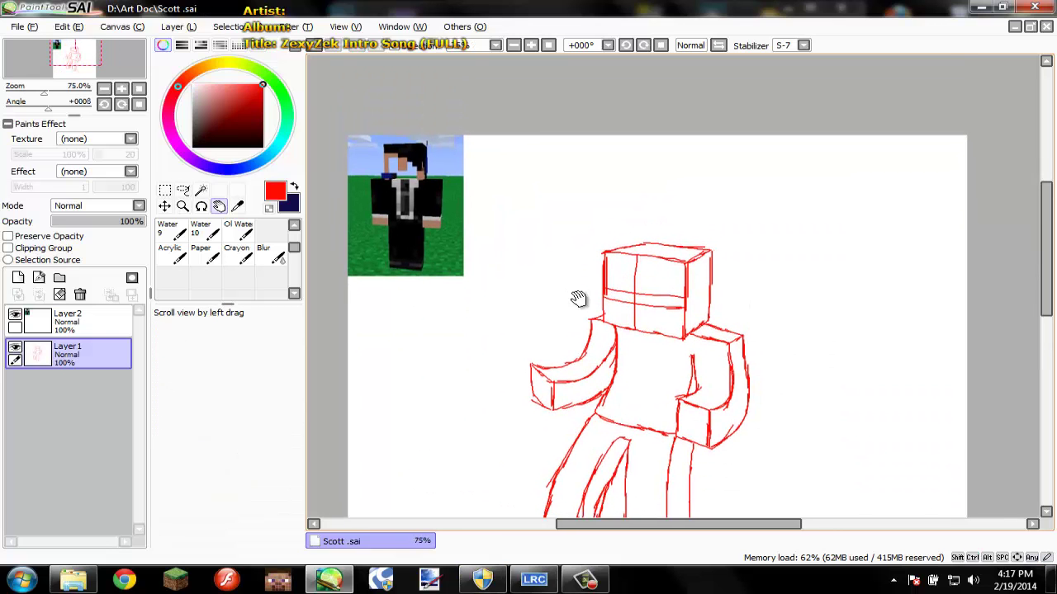
left_click(585, 580)
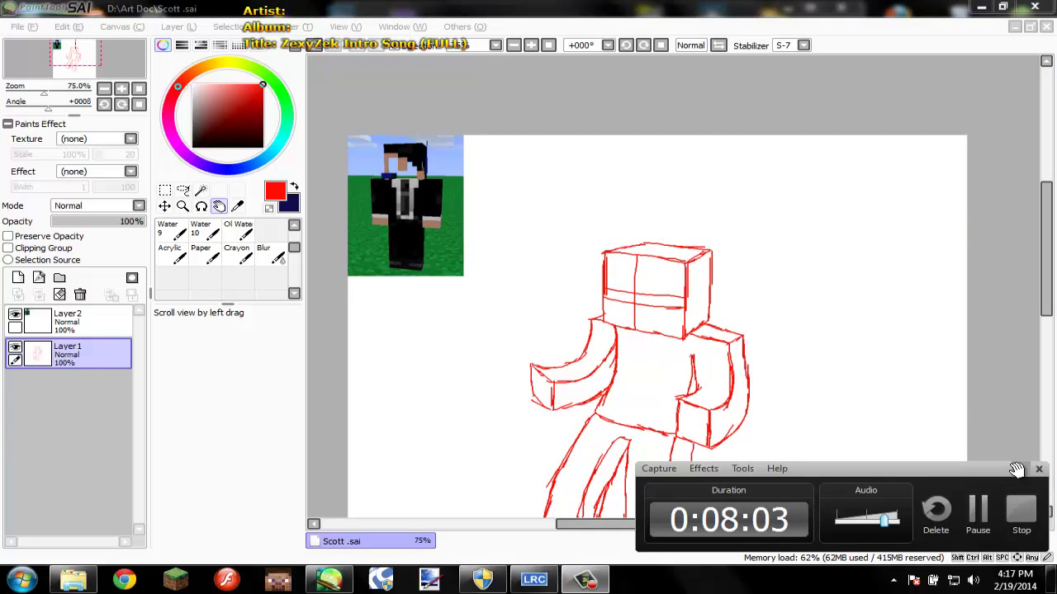
left_click_drag(677, 356, 738, 308)
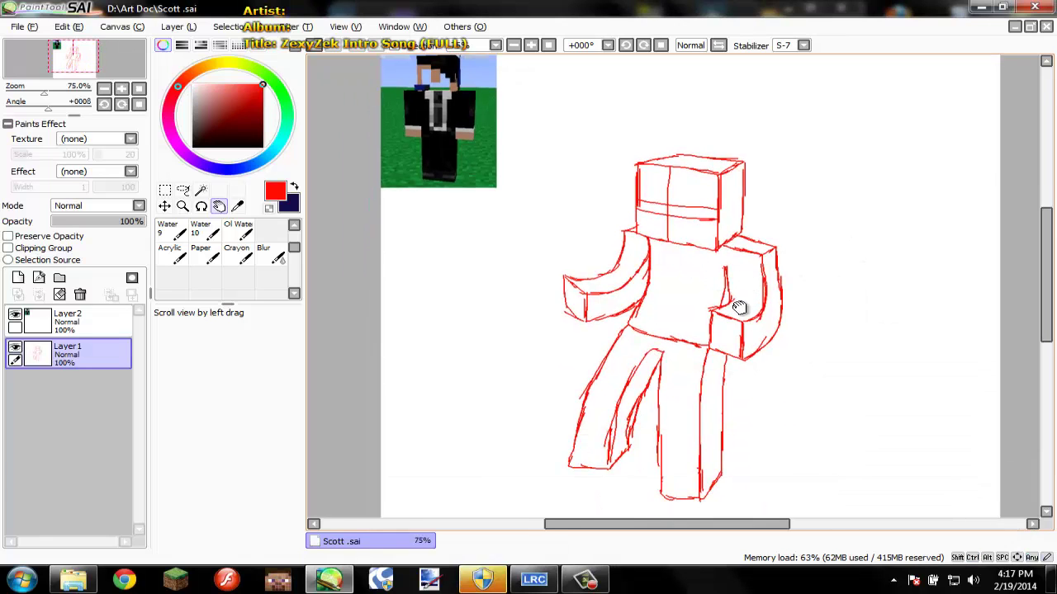
Create a layer folder above the existing layers and add a new layer named "line" inside it.
left_click(81, 330)
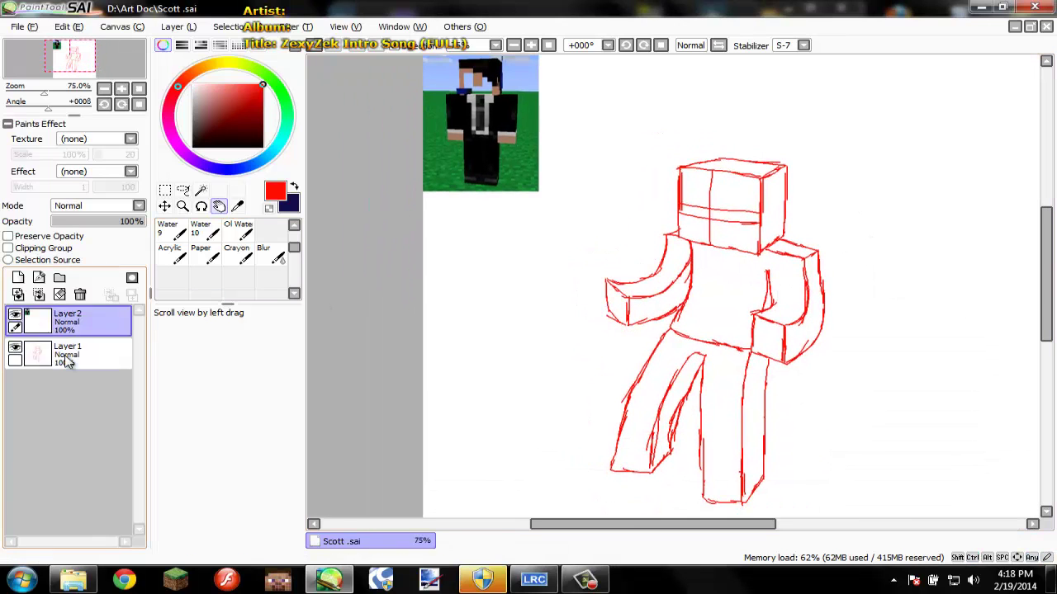
left_click(68, 355)
left_click(67, 324)
left_click(59, 278)
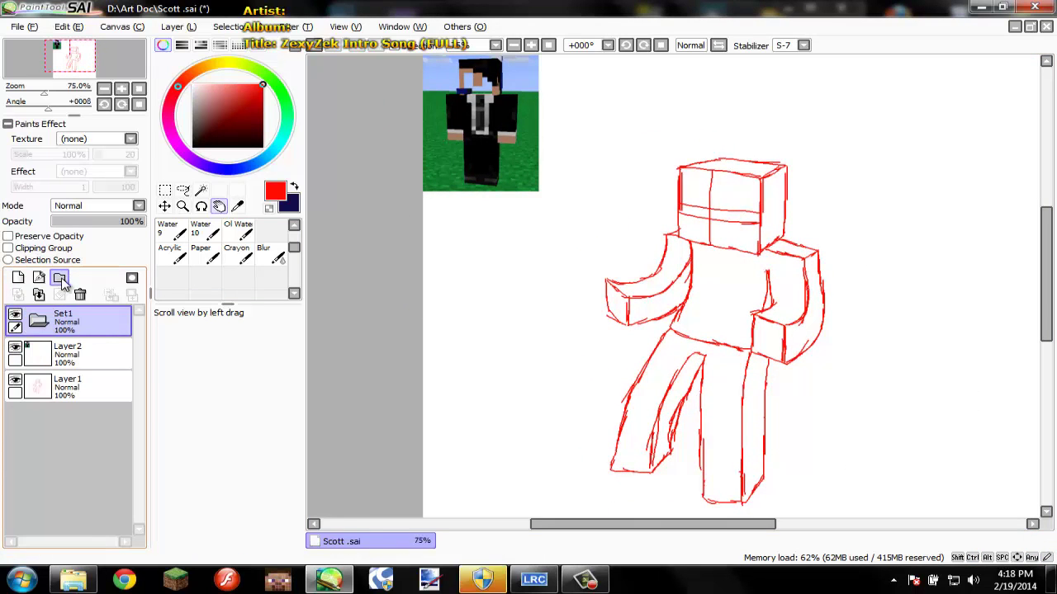
left_click(19, 278)
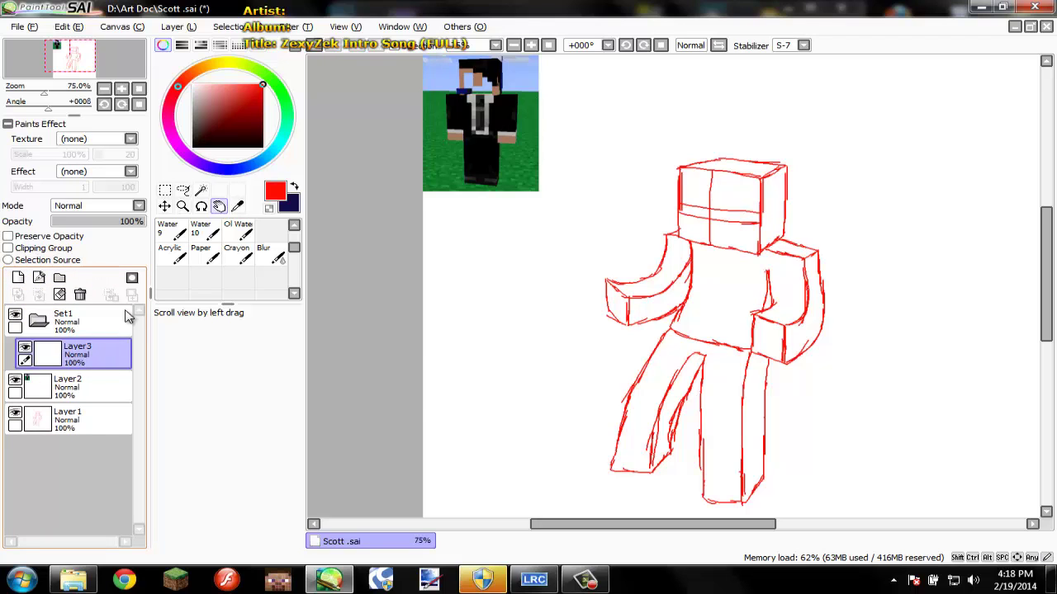
double_click(97, 364)
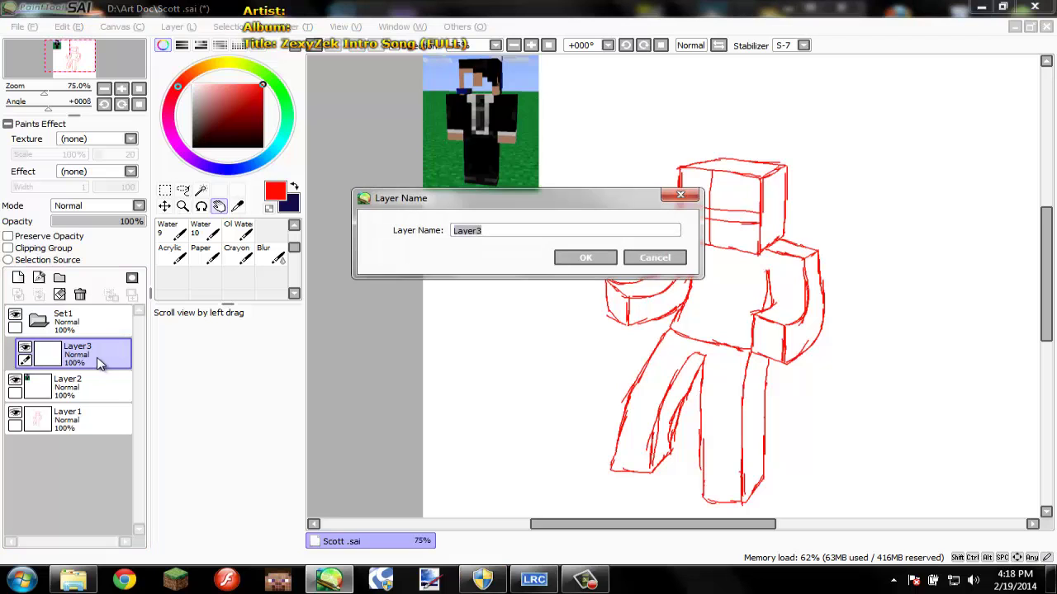
type("line")
key("Return")
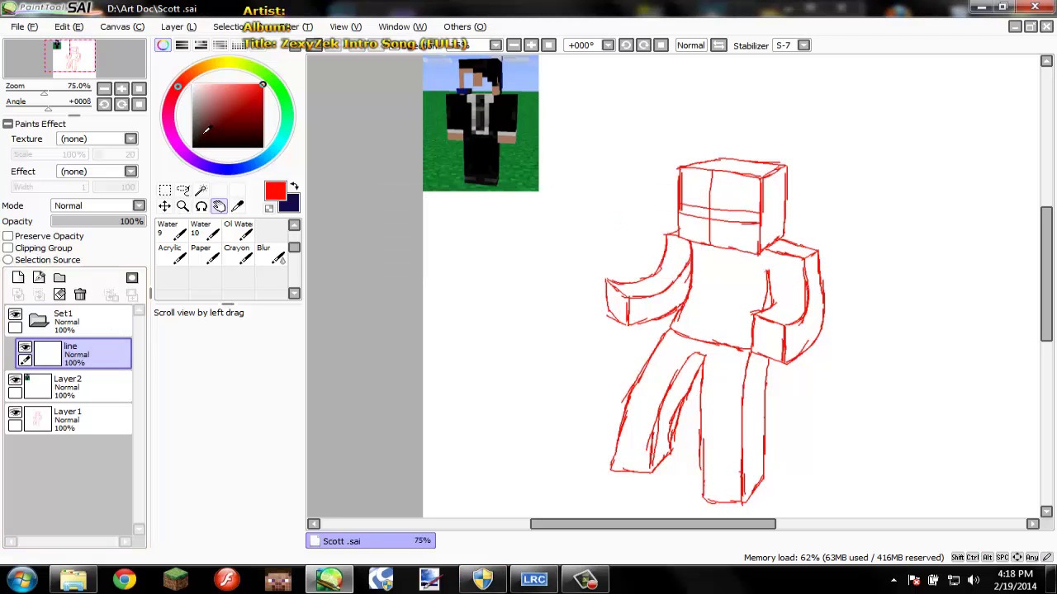
Ink the upper part of the head's front-left vertical edge in black with the size 2 brush on the line layer.
key("n")
scroll(723, 180, "up", 3)
scroll(616, 170, "up", 2)
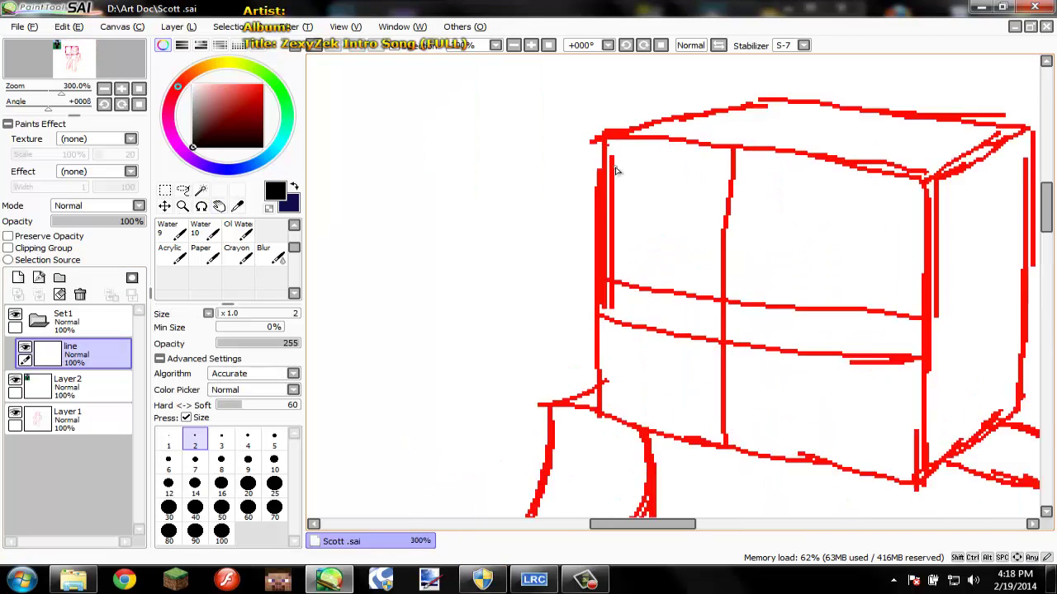
key("space")
left_click_drag(630, 203, 550, 160)
left_click_drag(521, 88, 518, 221)
left_click_drag(513, 327, 514, 327)
left_click_drag(513, 325, 510, 405)
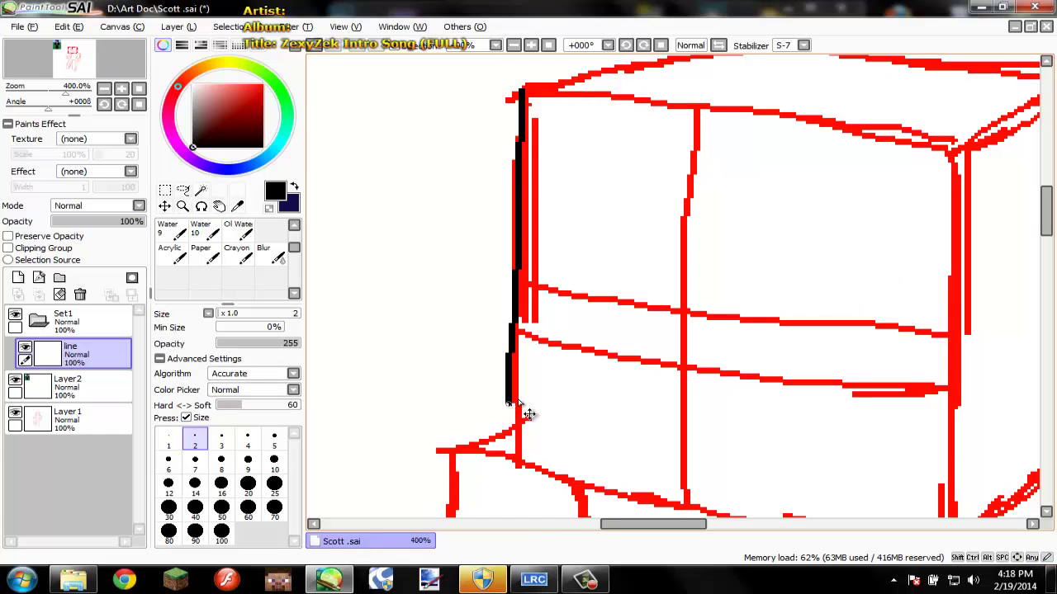
key("ctrl+z")
Lower the opacity of the red sketch layer, Layer1, to 36% and make the line layer active again.
left_click(88, 421)
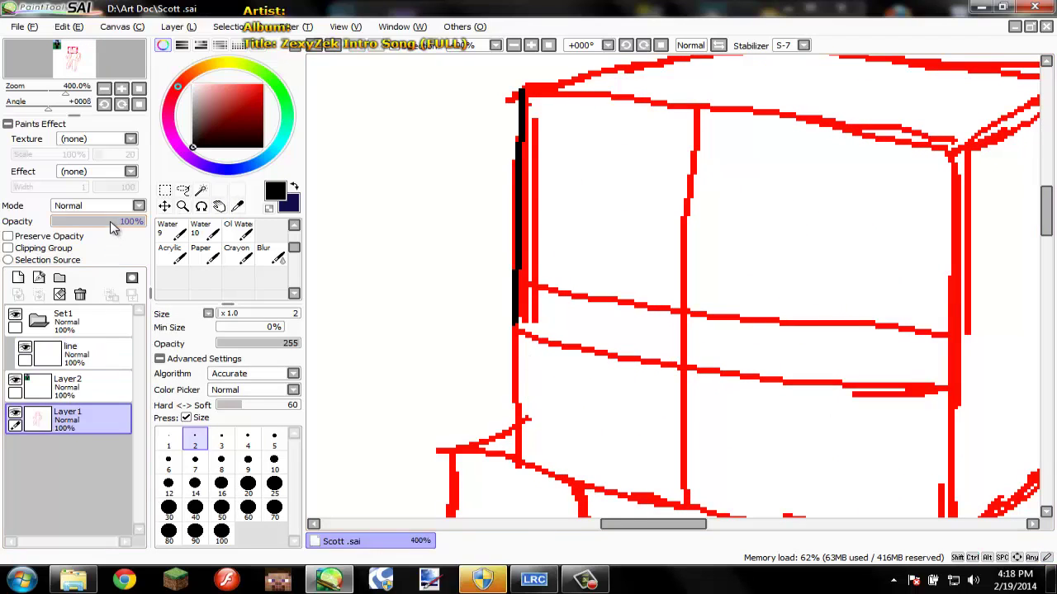
left_click_drag(128, 221, 93, 260)
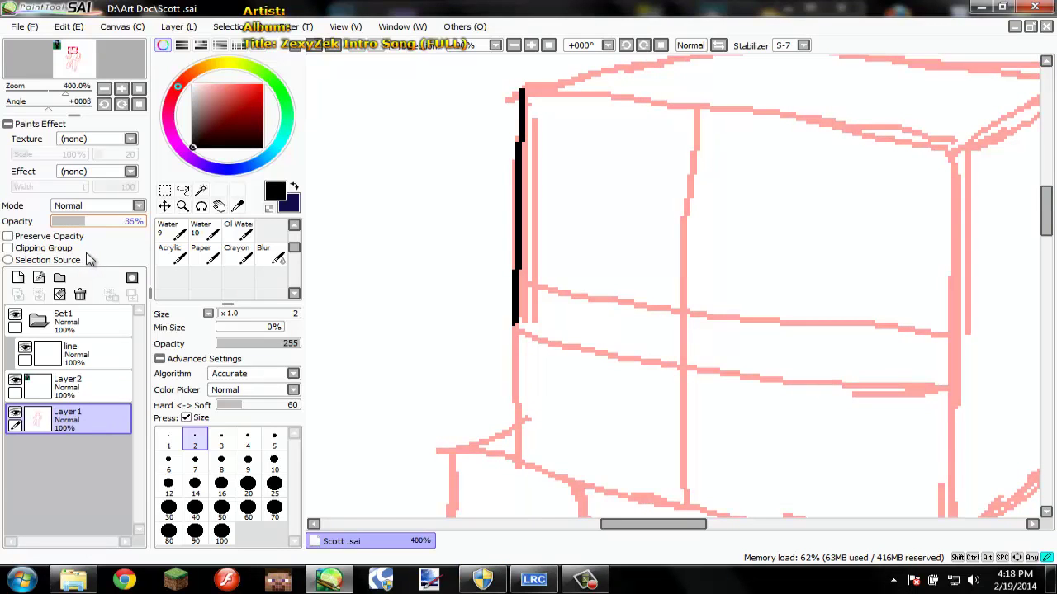
left_click(86, 355)
Ink the rest of the head's front-left edge down to the corner and continue along the front face's bottom edge.
left_click_drag(520, 309, 518, 345)
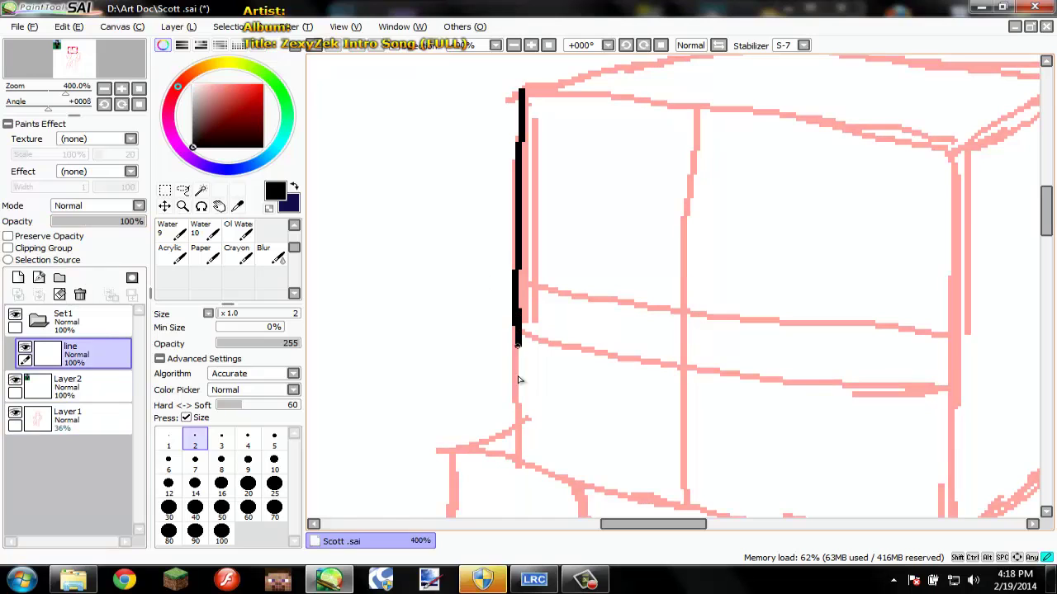
left_click_drag(518, 429, 524, 465)
key("space")
left_click_drag(479, 314, 390, 194)
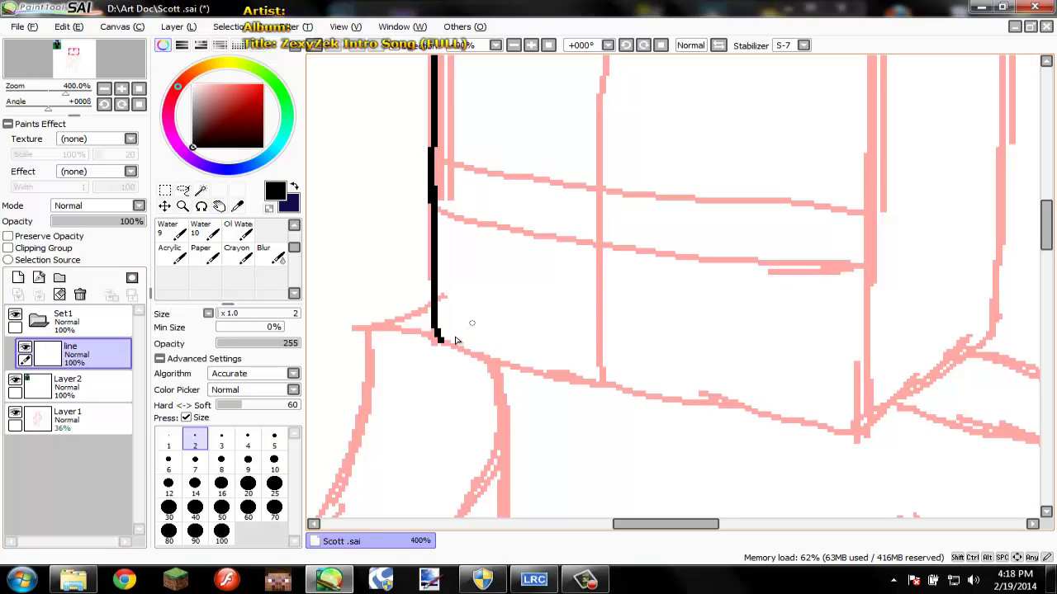
mouse_move(477, 361)
left_mouse_down()
mouse_move(606, 394)
mouse_move(848, 431)
left_mouse_up()
Ink the top edge of the head's front face from its left corner to its right corner.
key("space")
left_click_drag(685, 291, 646, 474)
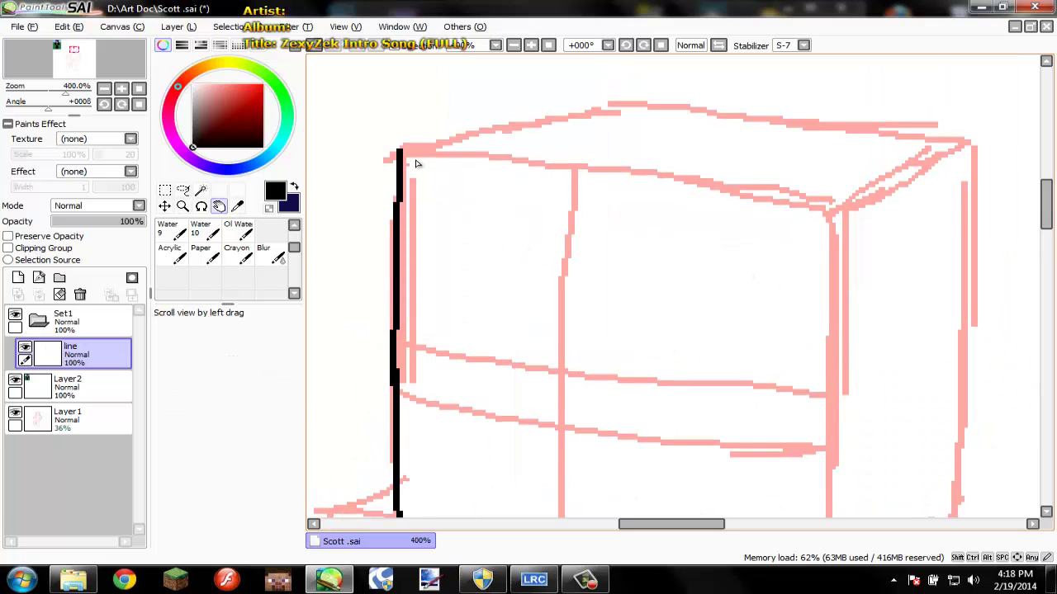
mouse_move(402, 151)
left_mouse_down()
mouse_move(809, 215)
mouse_move(764, 98)
mouse_move(758, 185)
left_mouse_up()
Ink the front face's right vertical edge and the bottom edge of the head's side face.
key("space")
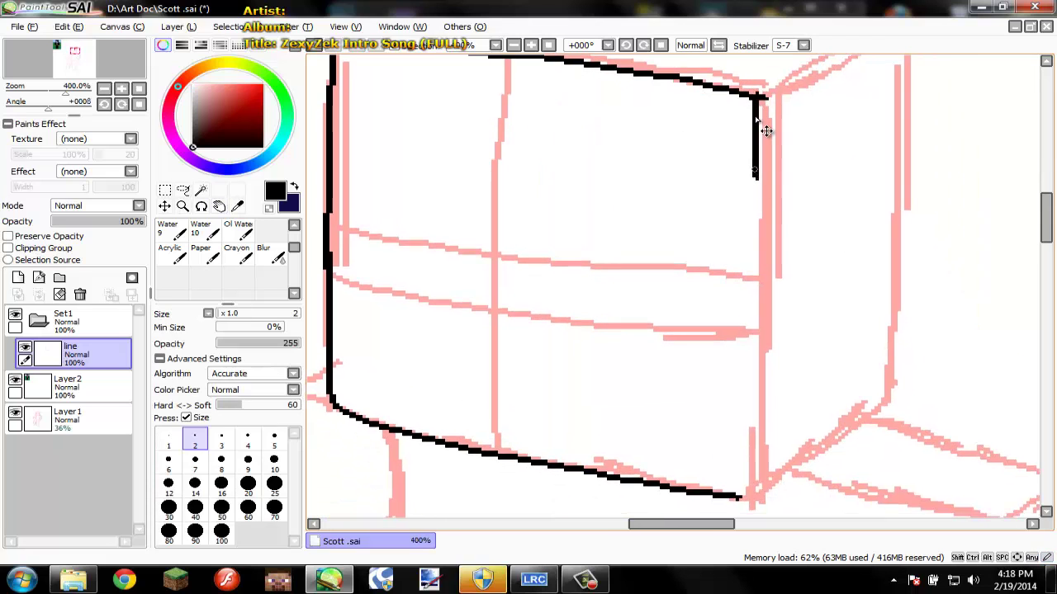
key("ctrl+z")
left_click_drag(765, 94, 765, 138)
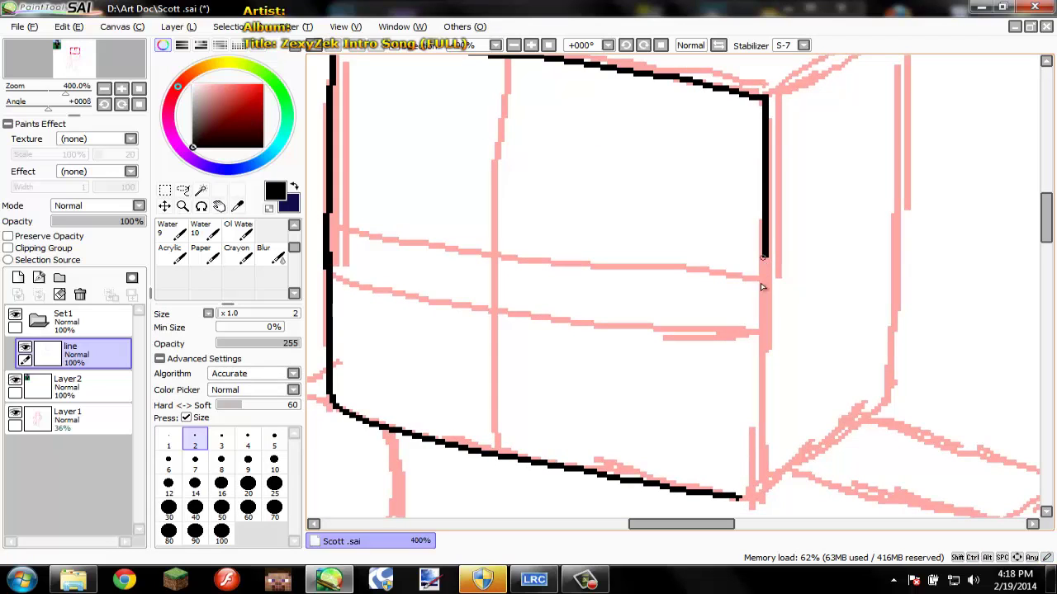
mouse_move(762, 286)
left_mouse_down()
mouse_move(746, 502)
mouse_move(875, 419)
left_mouse_up()
Ink the top edge of the head's side face back to its rear corner and save the drawing.
scroll(875, 419, "down", 4)
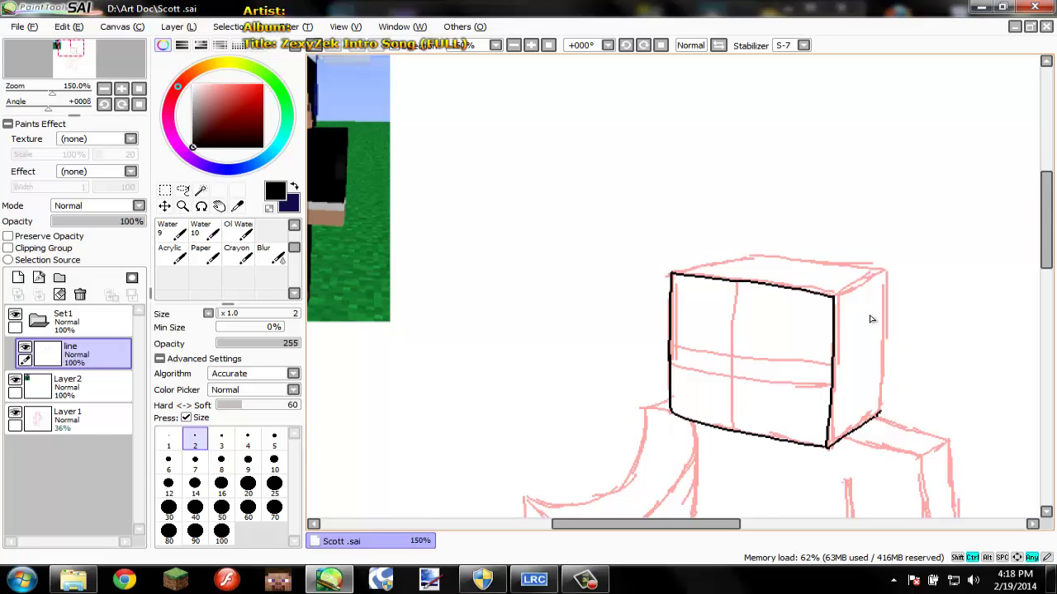
scroll(870, 319, "up", 4)
mouse_move(754, 256)
left_mouse_down()
mouse_move(915, 171)
mouse_move(746, 113)
mouse_move(733, 350)
left_mouse_up()
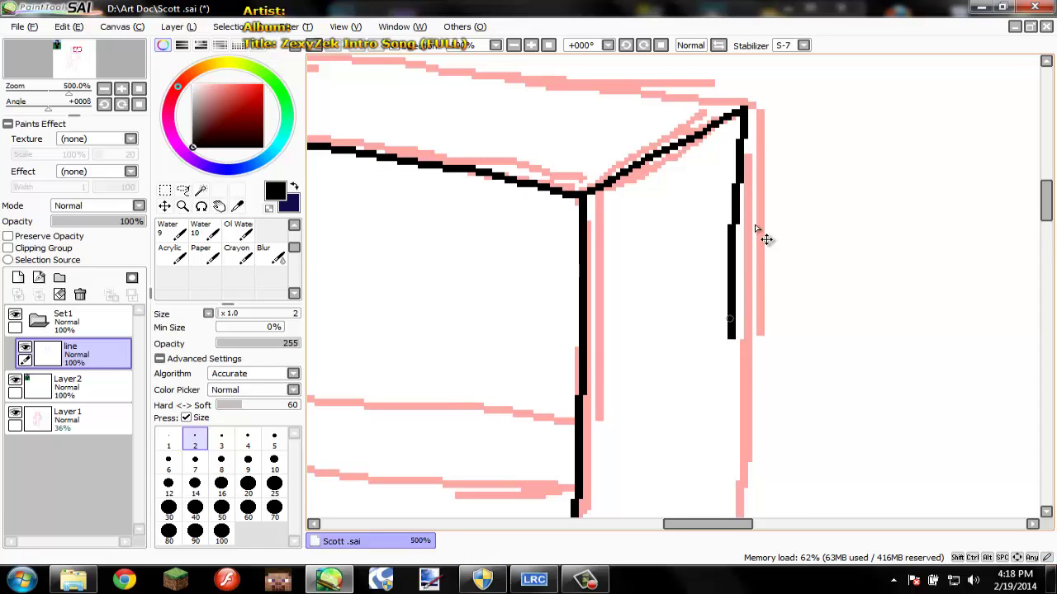
key("ctrl+z")
key("ctrl+s")
mouse_move(753, 139)
left_mouse_down()
mouse_move(753, 348)
mouse_move(754, 217)
mouse_move(739, 316)
left_mouse_up()
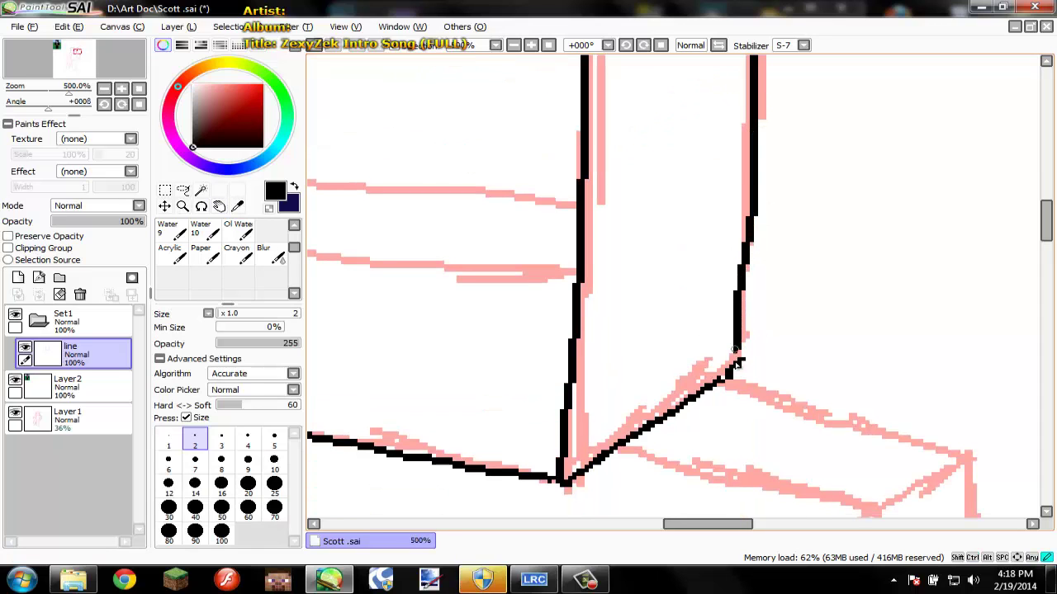
key("ctrl+z")
key("ctrl+s")
left_click_drag(759, 87, 710, 239)
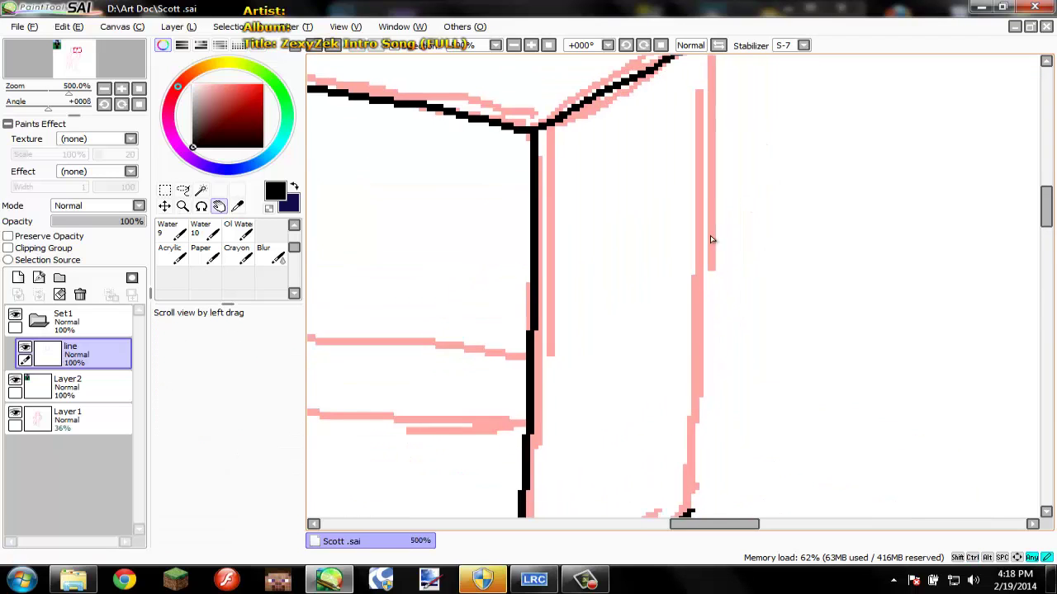
scroll(706, 190, "down", 2)
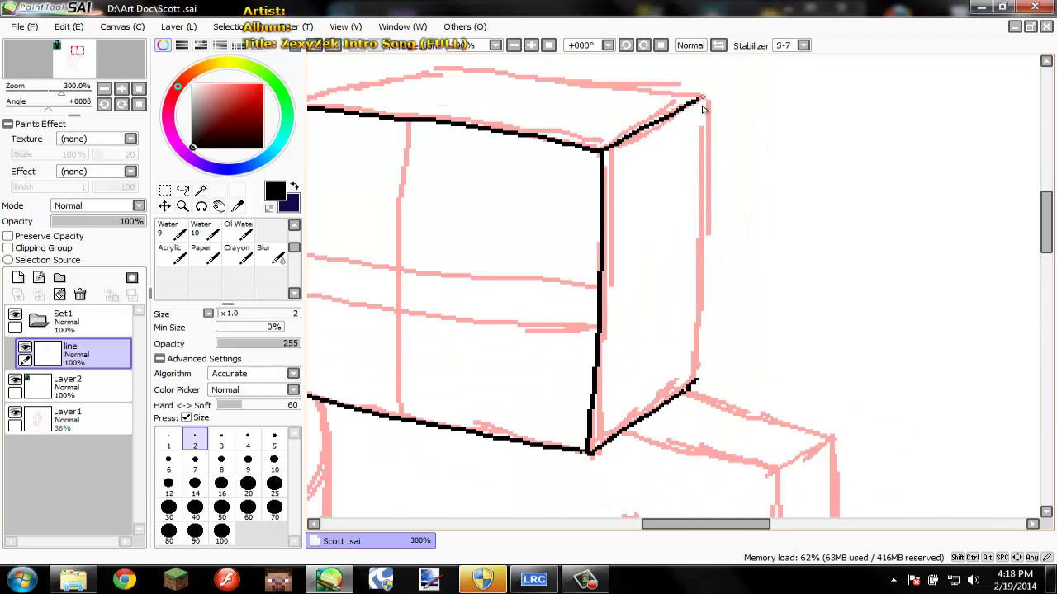
left_click_drag(699, 100, 698, 380)
scroll(696, 385, "down", 2)
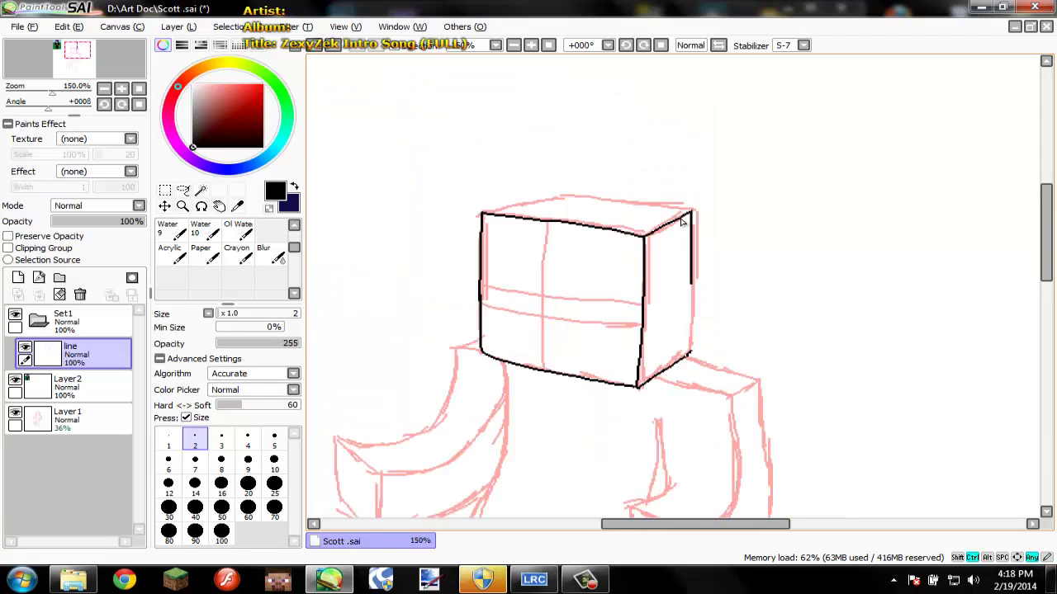
scroll(702, 313, "up", 3)
key("ctrl+z")
Ink the rear vertical edge of the head's side face from its top corner down to the bottom corner.
left_click_drag(713, 198, 716, 442)
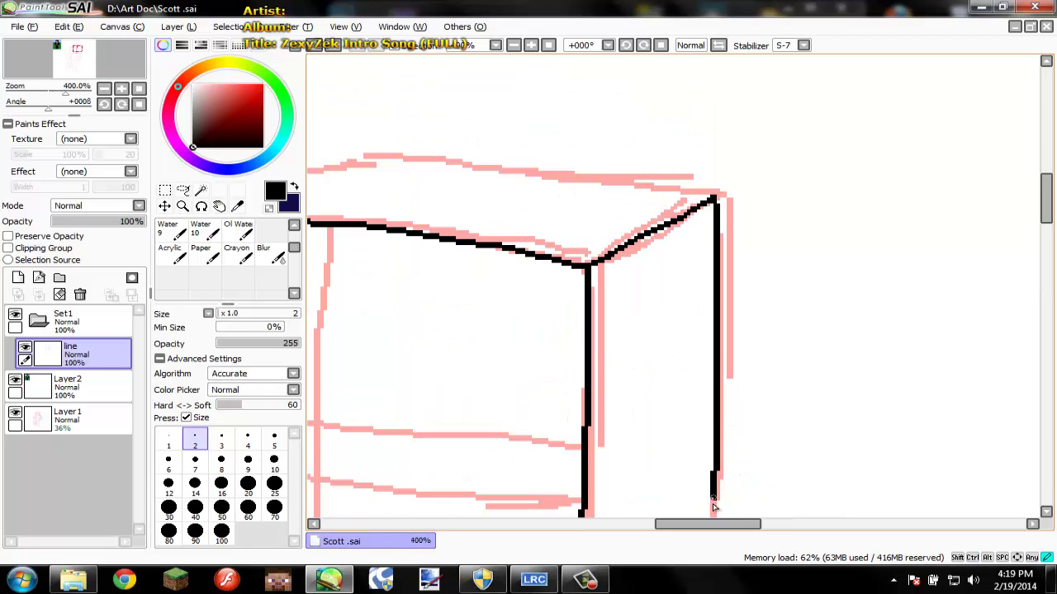
mouse_move(713, 505)
left_mouse_down()
mouse_move(735, 260)
mouse_move(719, 347)
left_mouse_up()
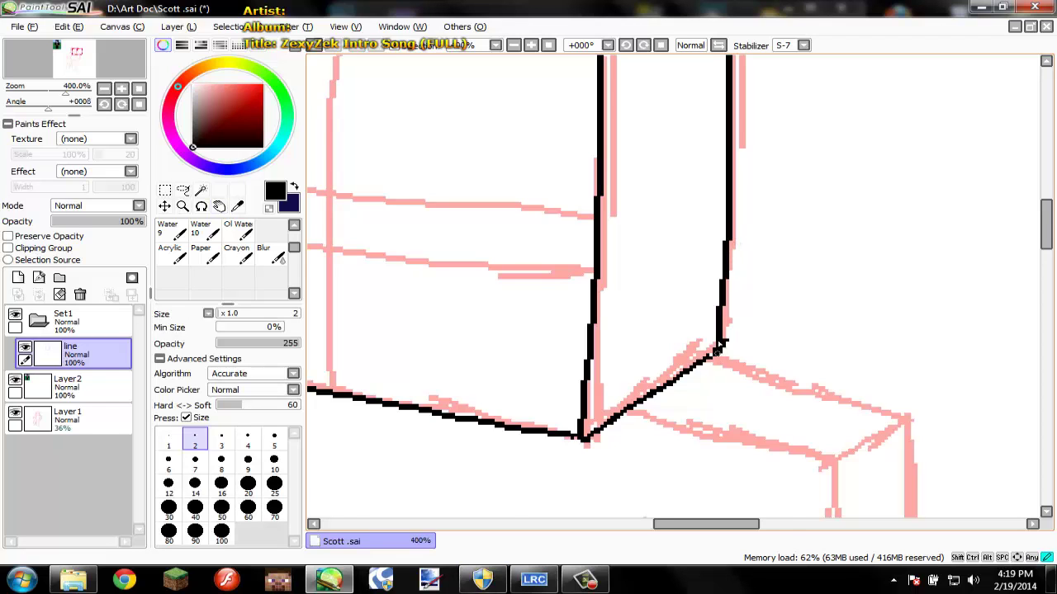
scroll(672, 207, "down", 2)
scroll(685, 242, "up", 2)
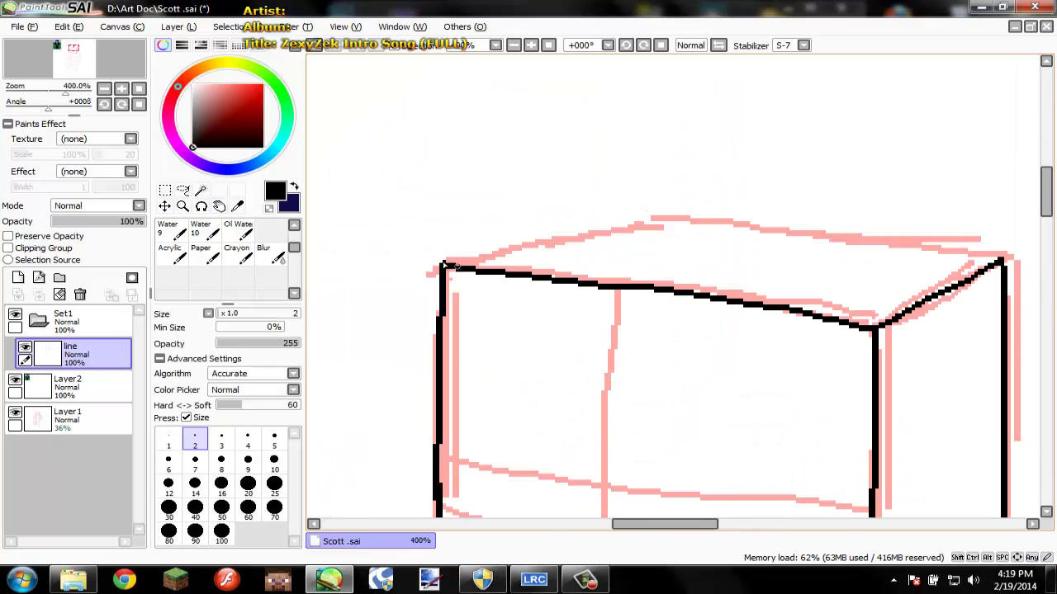
Ink the back outline of the head's top face from the front-left corner over to the rear corner and save the drawing.
left_click_drag(445, 264, 588, 210)
key("ctrl+z")
mouse_move(444, 264)
left_mouse_down()
mouse_move(591, 230)
mouse_move(673, 224)
mouse_move(1002, 263)
left_mouse_up()
key("ctrl+s")
Ink the front, outer and back edges of the shoulder's top face beside the head's side face.
scroll(933, 266, "down", 3)
key("space")
left_click_drag(970, 313, 881, 255)
mouse_move(837, 300)
left_mouse_down()
mouse_move(766, 192)
mouse_move(726, 260)
mouse_move(644, 209)
mouse_move(651, 189)
mouse_move(675, 211)
mouse_move(677, 187)
mouse_move(662, 193)
left_mouse_up()
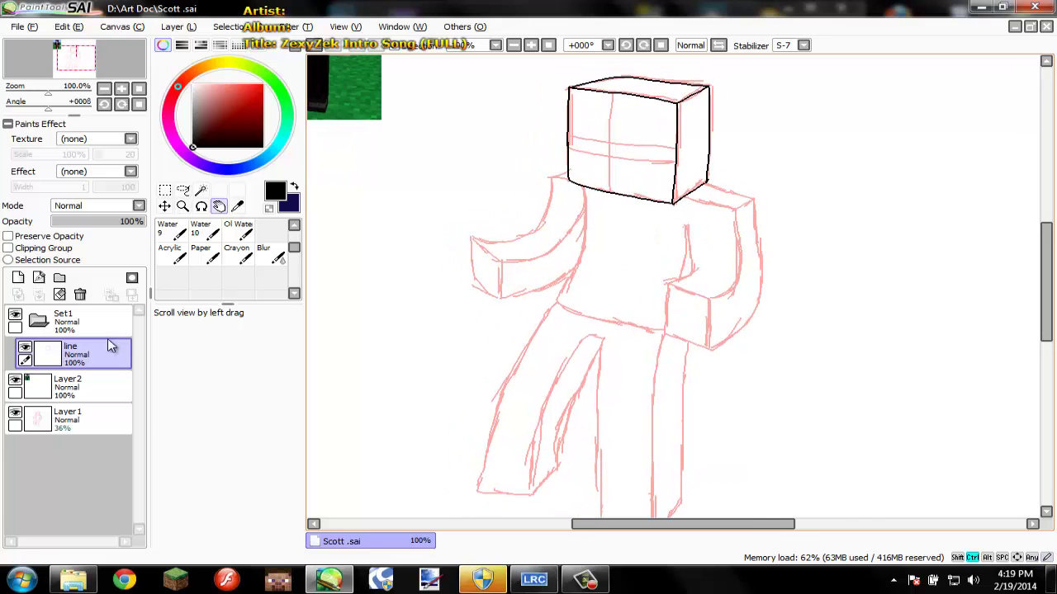
scroll(715, 239, "up", 2)
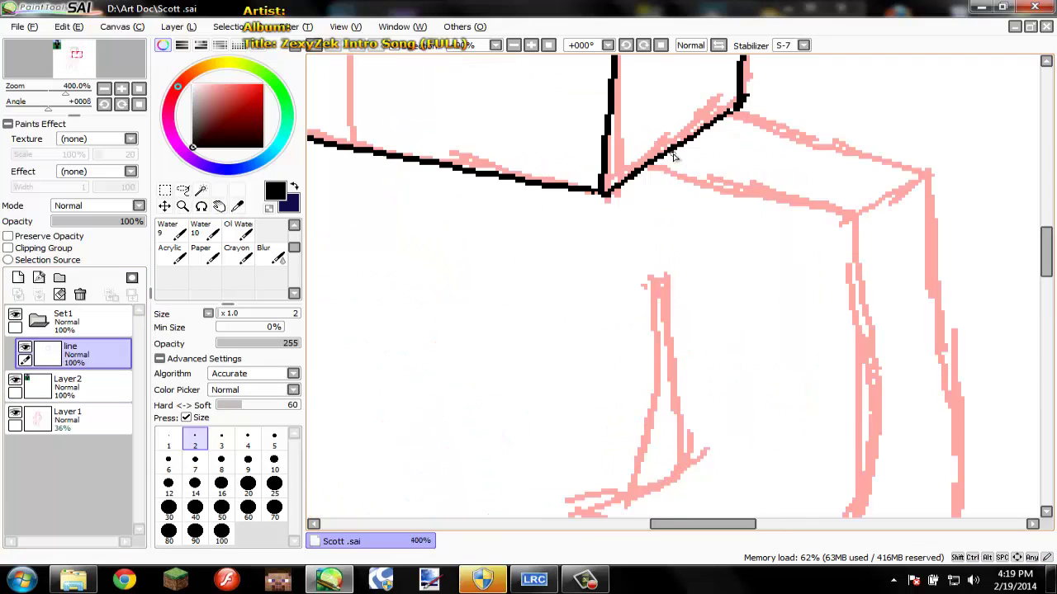
scroll(674, 157, "down", 3)
scroll(670, 163, "up", 3)
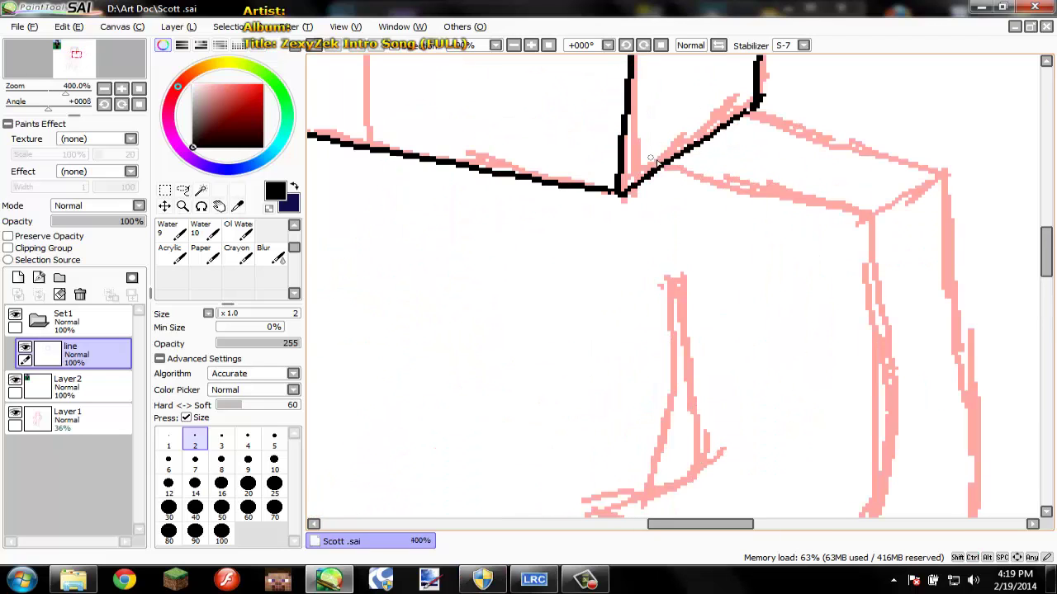
mouse_move(661, 171)
left_mouse_down()
mouse_move(871, 220)
mouse_move(960, 176)
left_mouse_up()
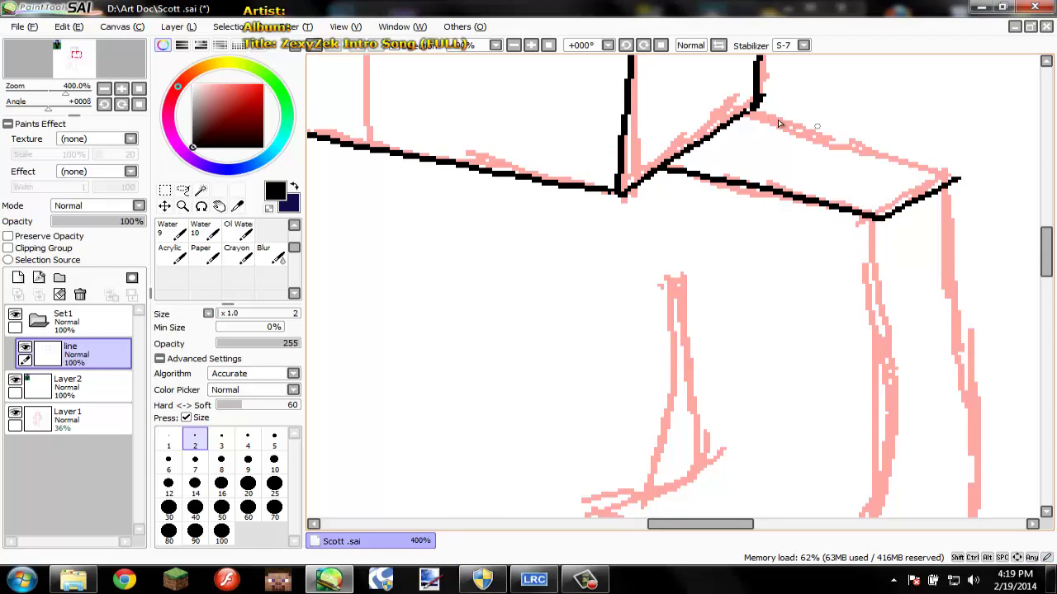
mouse_move(751, 110)
left_mouse_down()
mouse_move(966, 166)
mouse_move(959, 181)
left_mouse_up()
Ink the inner edge of the bent arm from the shoulder corner down and around the elbow curve.
scroll(870, 194, "down", 4)
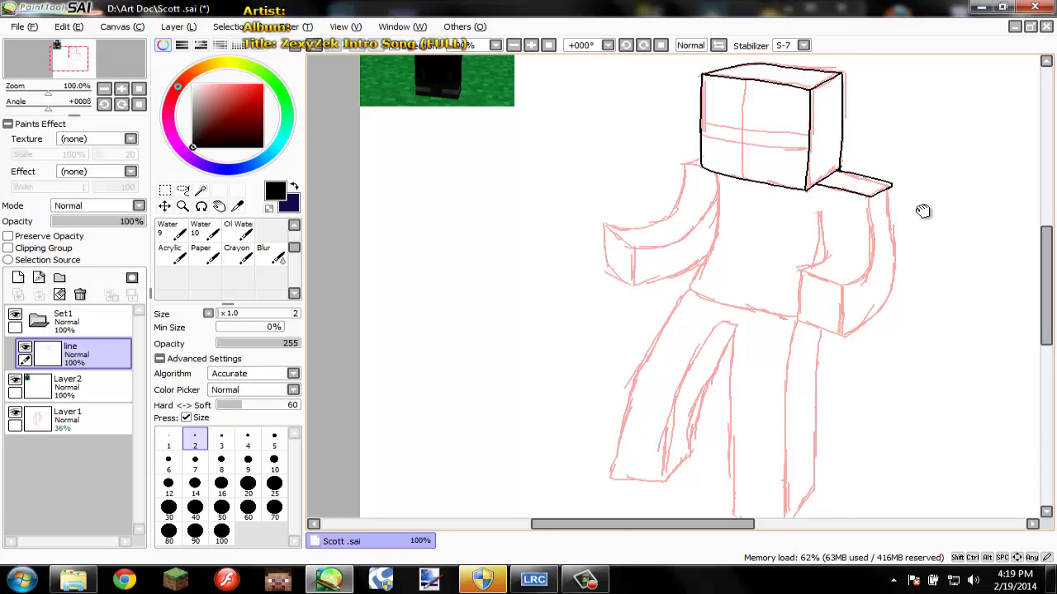
left_click_drag(843, 199, 795, 160)
scroll(795, 160, "up", 3)
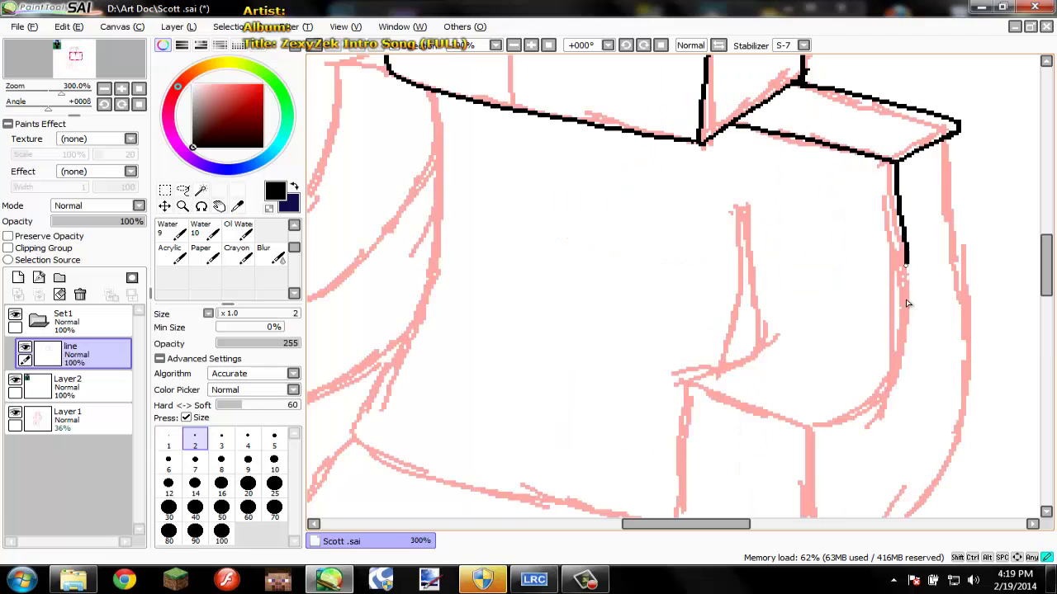
mouse_move(907, 304)
left_mouse_down()
mouse_move(892, 371)
mouse_move(856, 425)
left_mouse_up()
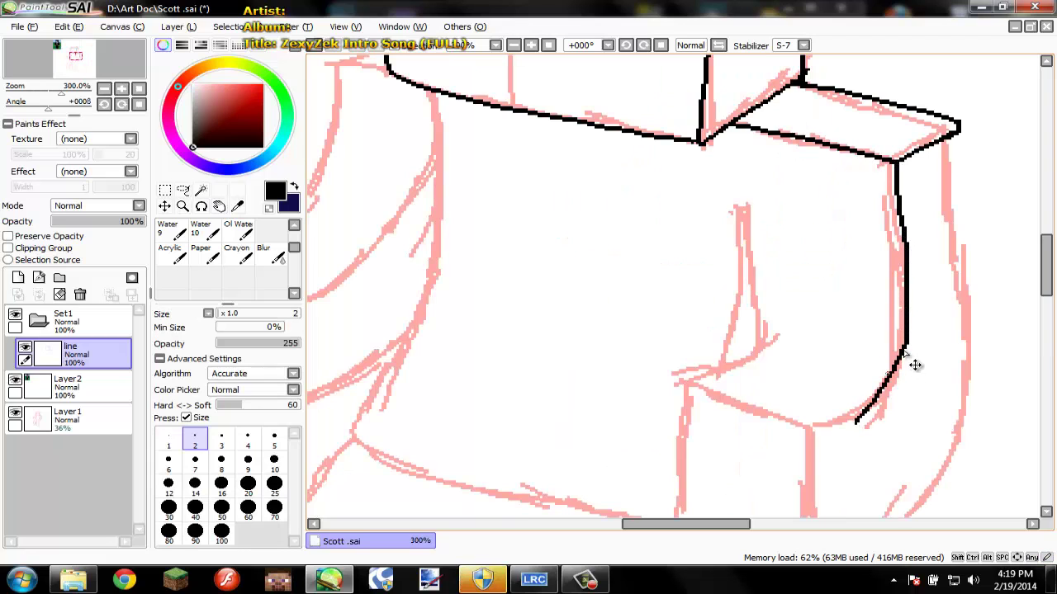
key("ctrl+z")
mouse_move(906, 338)
left_mouse_down()
mouse_move(893, 386)
mouse_move(878, 398)
mouse_move(850, 414)
mouse_move(812, 385)
left_mouse_up()
Ink the two curved sleeve-cuff lines across the top of the bent forearm and a short crease line above them.
scroll(652, 311, "down", 4)
key("space")
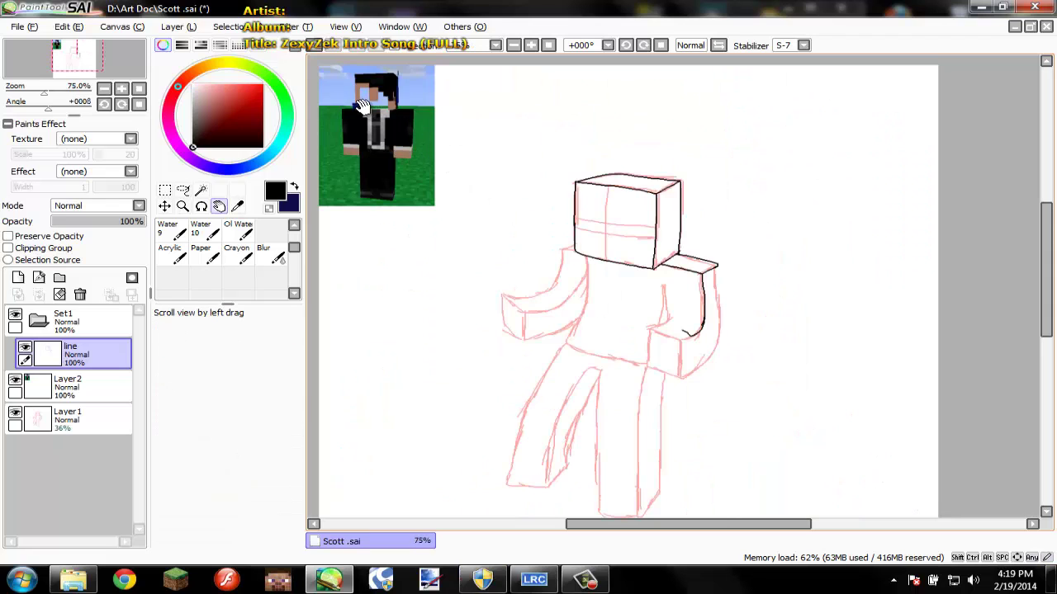
left_click_drag(470, 146, 552, 173)
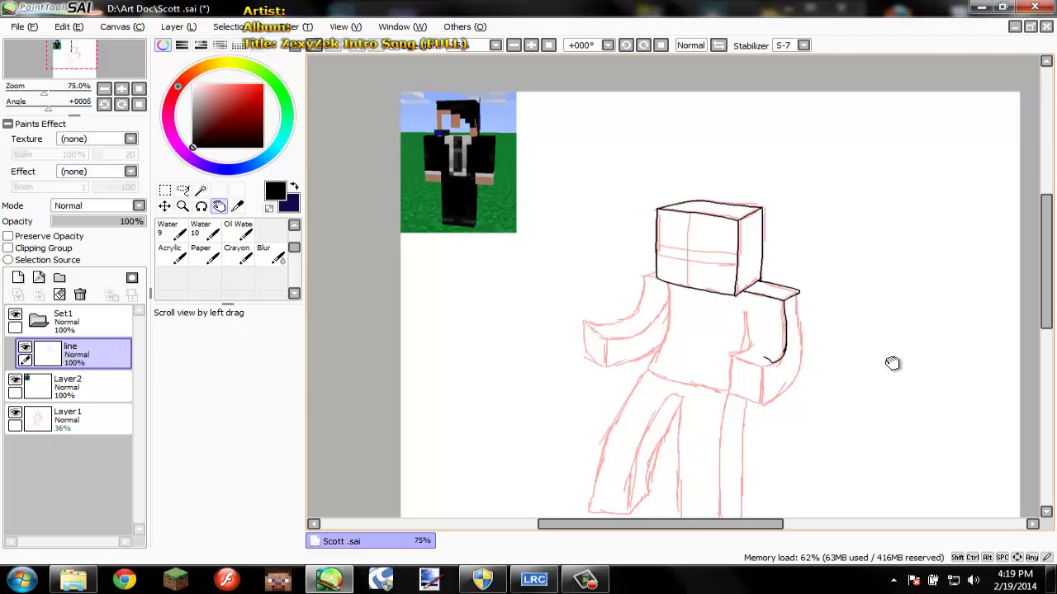
left_click_drag(742, 283, 683, 249)
mouse_move(739, 333)
left_mouse_down()
mouse_move(710, 260)
mouse_move(719, 283)
left_mouse_up()
scroll(753, 261, "up", 3)
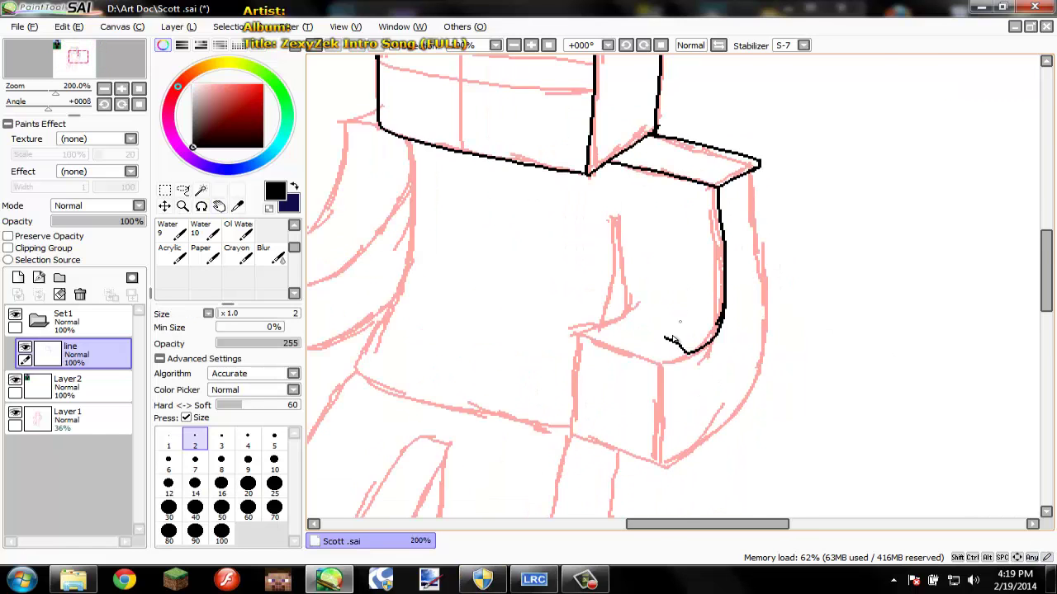
scroll(672, 340, "up", 2)
mouse_move(652, 345)
left_mouse_down()
mouse_move(573, 314)
mouse_move(498, 306)
mouse_move(632, 294)
mouse_move(686, 314)
mouse_move(743, 375)
mouse_move(735, 363)
left_mouse_up()
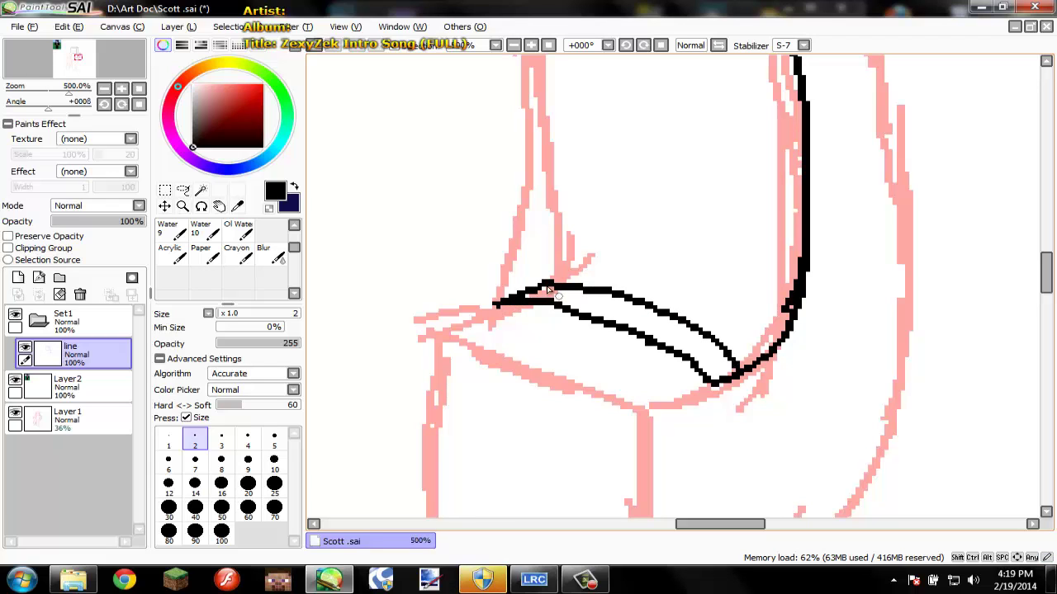
mouse_move(541, 286)
left_mouse_down()
mouse_move(578, 253)
mouse_move(631, 244)
left_mouse_up()
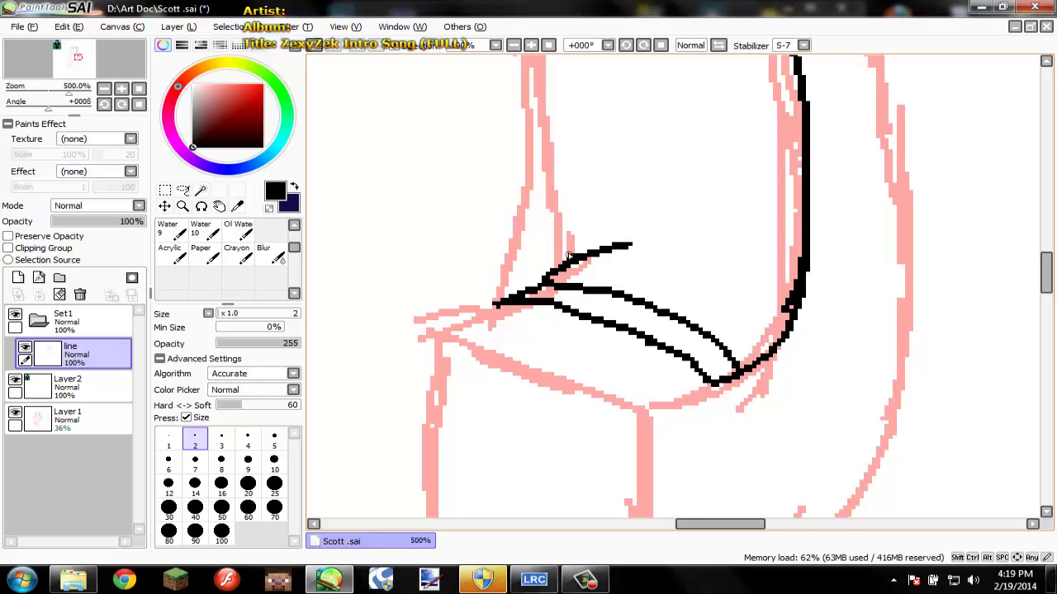
Ink the torso's side line from below the shoulder down to the bent arm's cuff.
scroll(568, 256, "down", 3)
left_click_drag(558, 184, 569, 252)
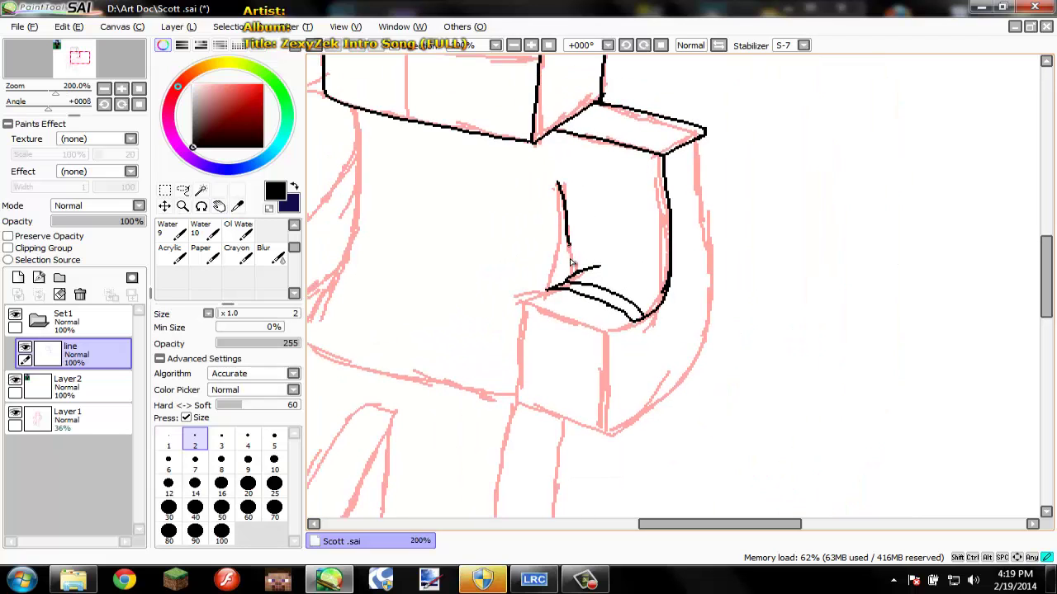
key("ctrl+z")
scroll(566, 189, "up", 3)
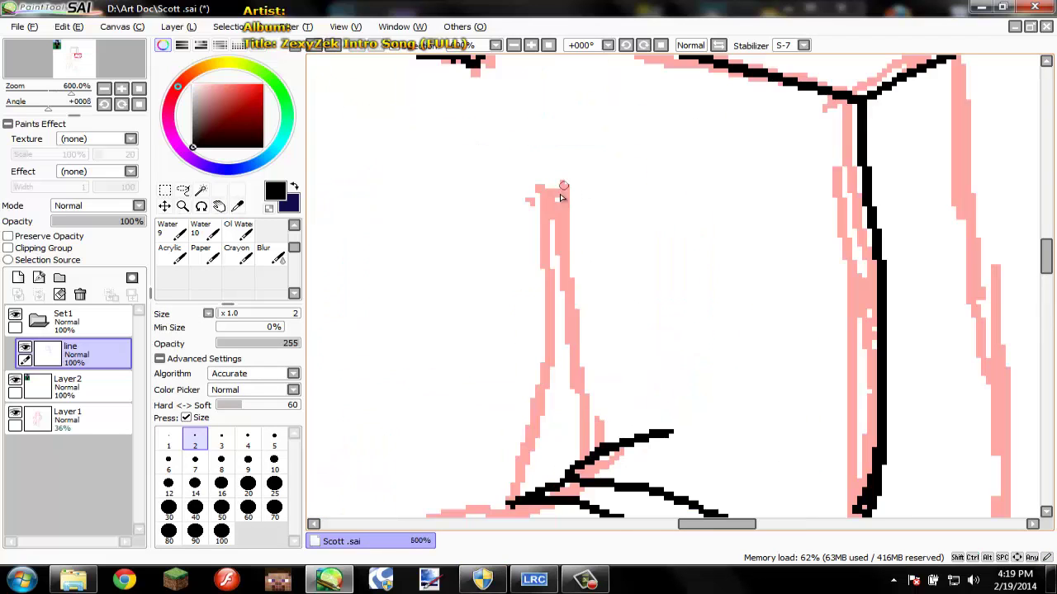
mouse_move(560, 187)
left_mouse_down()
mouse_move(607, 363)
mouse_move(606, 423)
left_mouse_up()
key("ctrl+z")
mouse_move(537, 195)
left_mouse_down()
mouse_move(586, 386)
mouse_move(583, 471)
left_mouse_up()
Ink the bent arm's outer edge from shoulder to elbow and continue both cuff lines down the forearm's side.
scroll(793, 348, "down", 1)
scroll(809, 334, "down", 3)
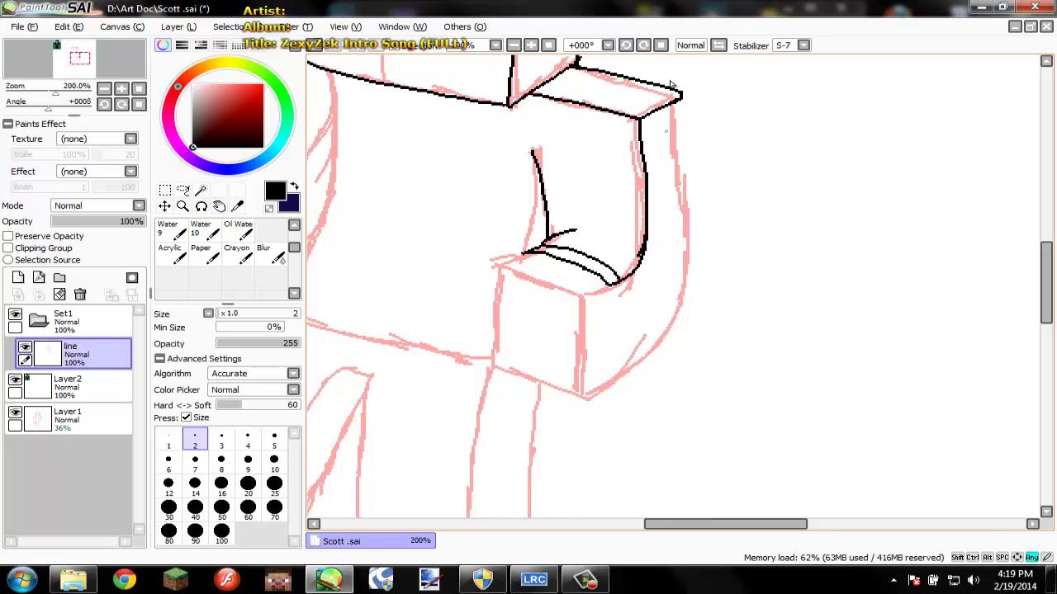
mouse_move(684, 94)
left_mouse_down()
mouse_move(690, 293)
mouse_move(643, 359)
mouse_move(629, 359)
mouse_move(608, 299)
left_mouse_up()
scroll(613, 303, "up", 3)
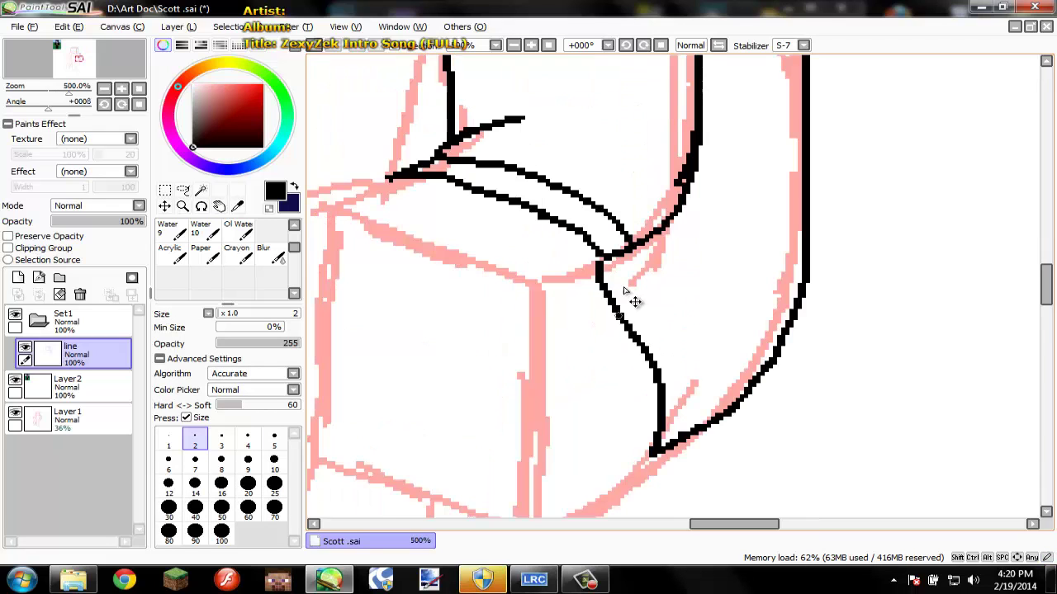
mouse_move(631, 250)
left_mouse_down()
mouse_move(672, 337)
mouse_move(698, 436)
left_mouse_up()
Ink the blocky hand of the bent arm with its top face, front face and side edges up to the cuff.
scroll(670, 259, "down", 3)
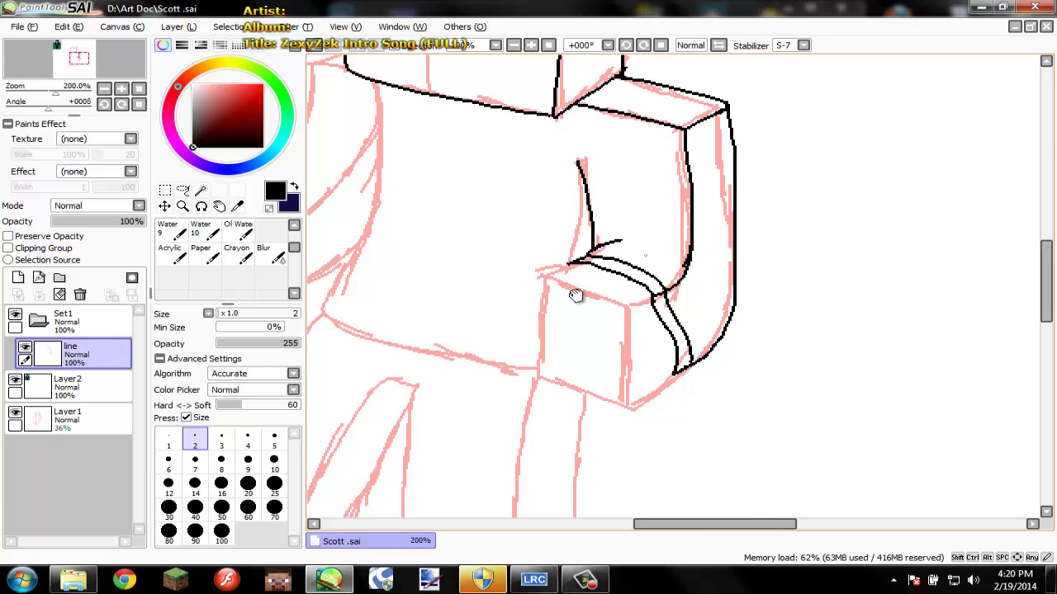
mouse_move(573, 293)
left_mouse_down()
mouse_move(636, 267)
mouse_move(547, 264)
mouse_move(723, 341)
mouse_move(809, 312)
left_mouse_up()
scroll(637, 266, "up", 3)
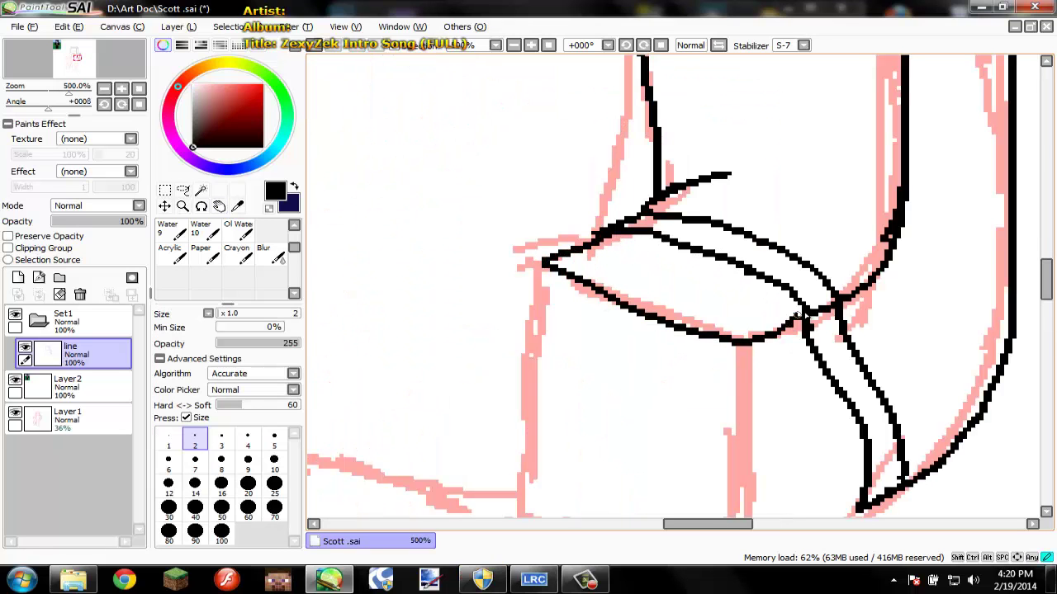
left_click_drag(721, 273, 737, 187)
mouse_move(555, 303)
left_mouse_down()
mouse_move(559, 406)
mouse_move(743, 485)
left_mouse_up()
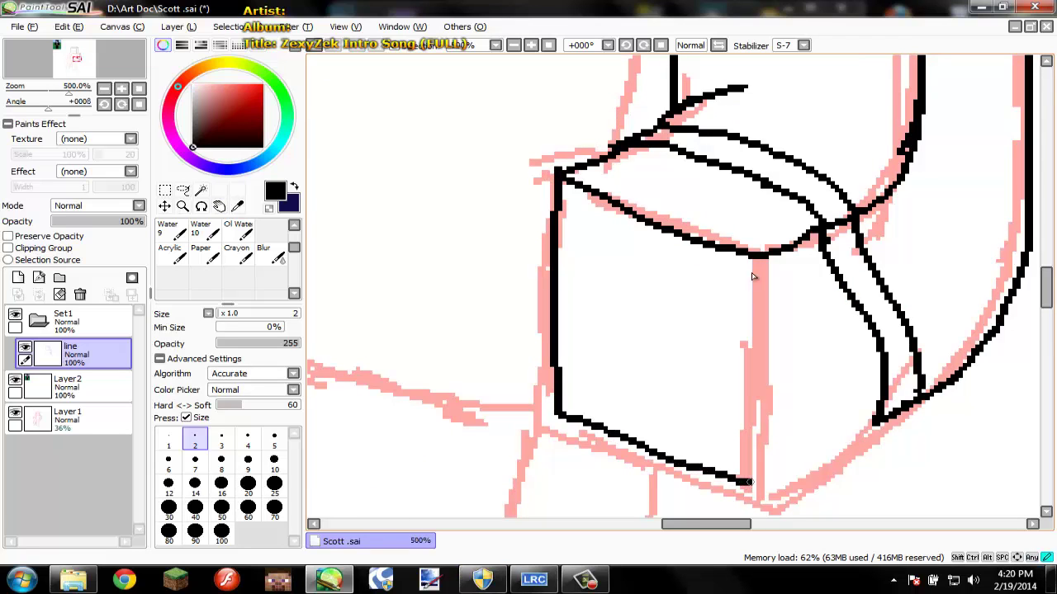
mouse_move(759, 258)
left_mouse_down()
mouse_move(760, 468)
mouse_move(878, 409)
left_mouse_up()
Ink the torso's other side edge along the outstretched arm, from below the head down towards the waist.
scroll(875, 409, "down", 3)
left_click_drag(864, 303, 739, 227)
scroll(806, 343, "down", 4)
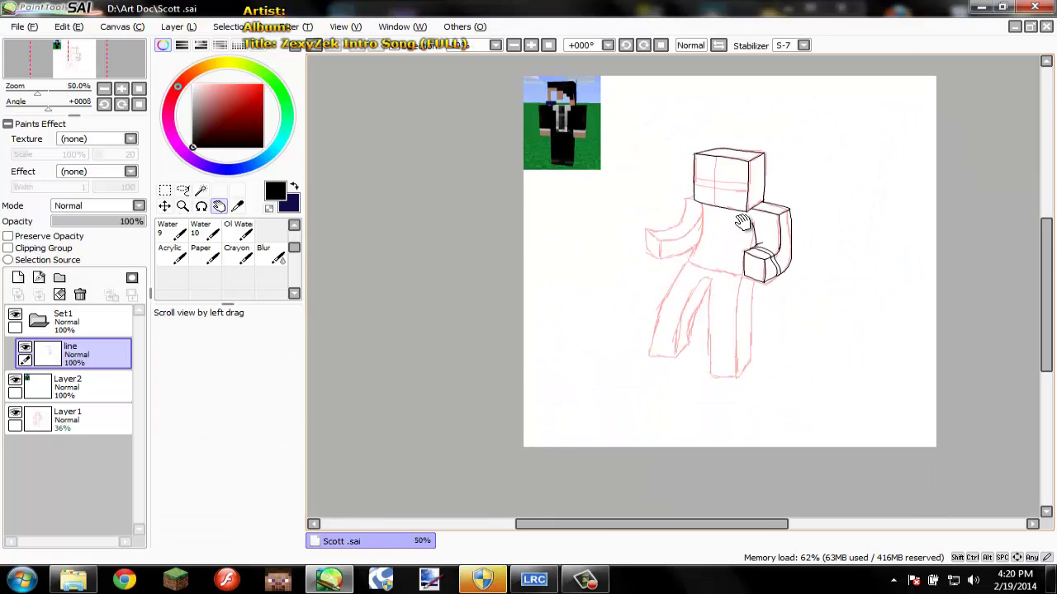
scroll(721, 204, "up", 4)
scroll(719, 226, "up", 1)
left_click_drag(810, 272, 707, 193)
scroll(701, 218, "down", 2)
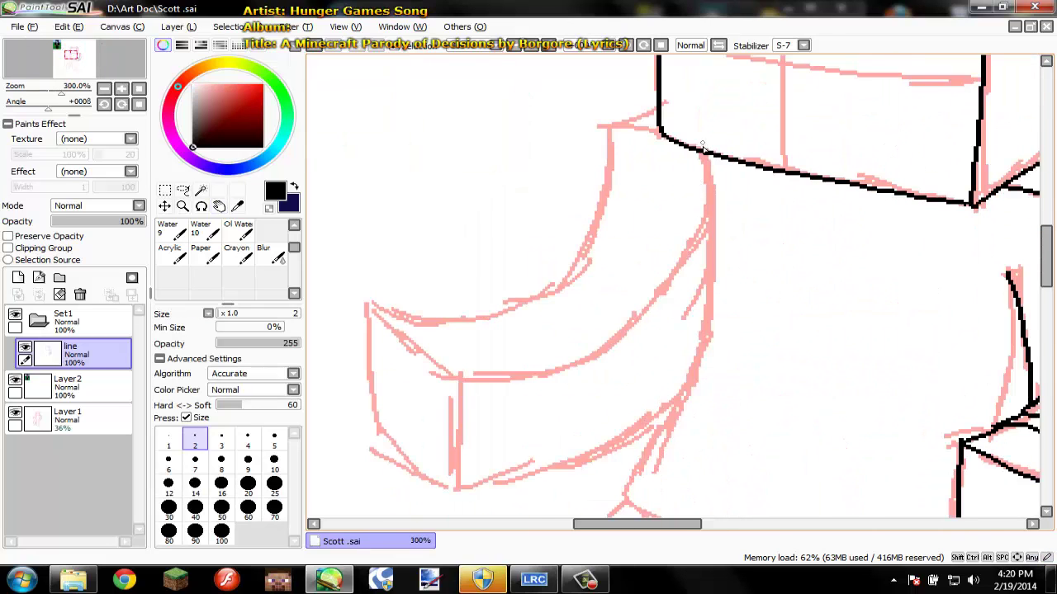
mouse_move(700, 153)
left_mouse_down()
mouse_move(710, 277)
mouse_move(665, 425)
mouse_move(637, 453)
left_mouse_up()
key("space")
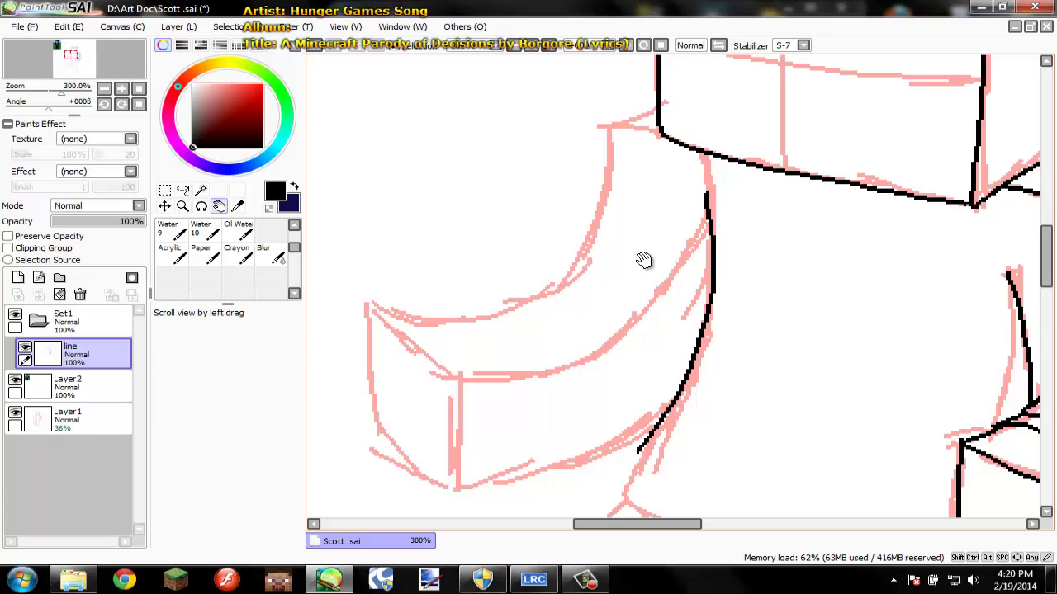
Ink the outstretched arm's shoulder, its upper, middle and lower edges, and the two cuff lines.
mouse_move(662, 136)
left_mouse_down()
mouse_move(615, 129)
mouse_move(640, 113)
mouse_move(608, 124)
left_mouse_up()
mouse_move(658, 107)
left_mouse_down()
mouse_move(609, 124)
mouse_move(567, 274)
mouse_move(468, 300)
left_mouse_up()
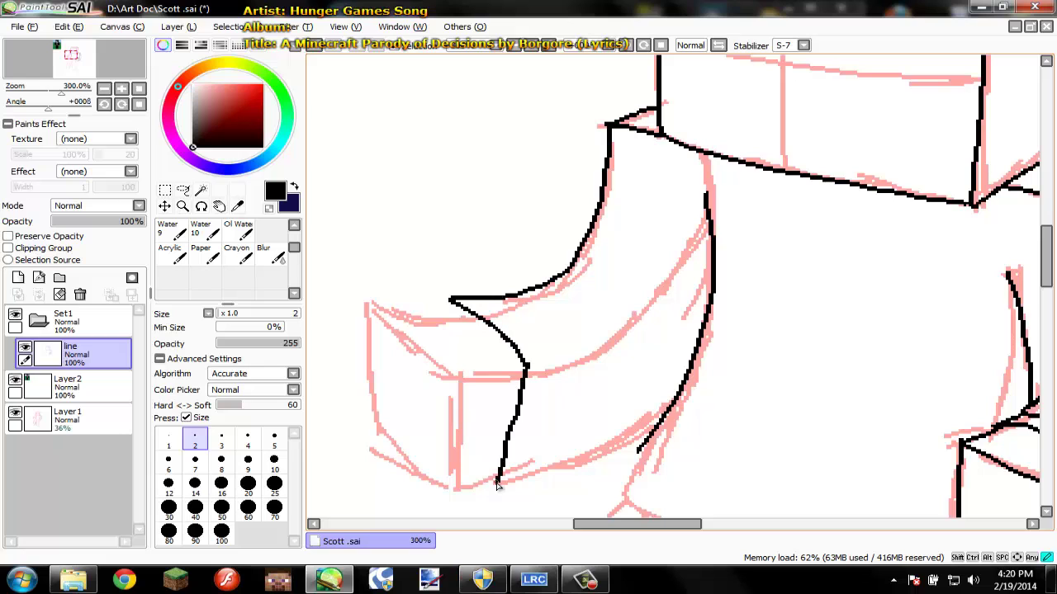
left_click_drag(525, 365, 648, 303)
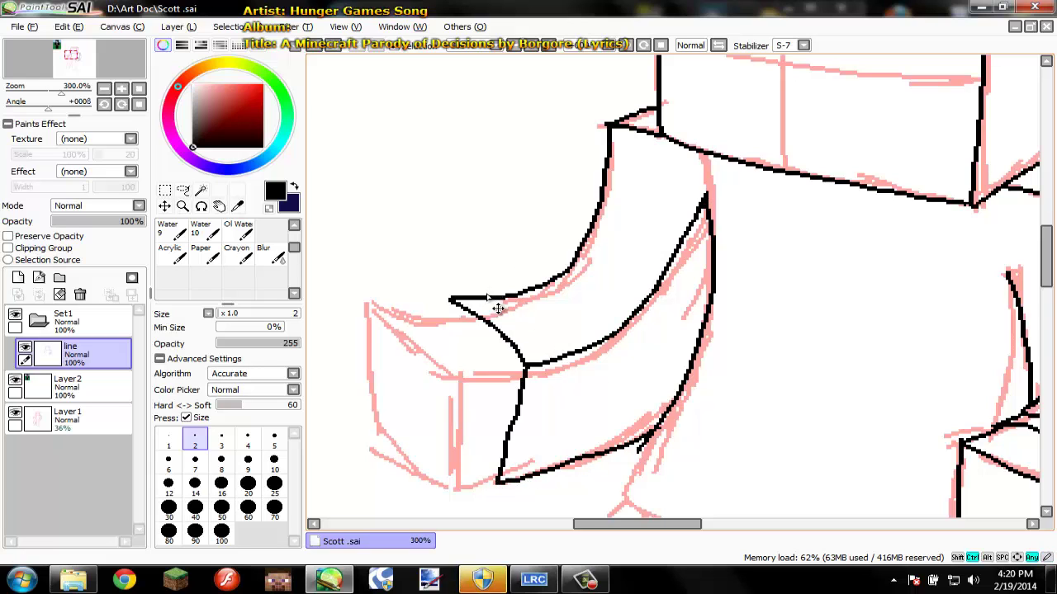
left_click_drag(556, 394, 533, 480)
Ink the blocky hand of the outstretched arm with its top face, end face and lower edges joined to the cuff.
scroll(623, 289, "down", 3)
scroll(516, 329, "up", 4)
left_click_drag(737, 168, 630, 174)
left_click_drag(632, 175, 735, 277)
left_click_drag(735, 277, 832, 266)
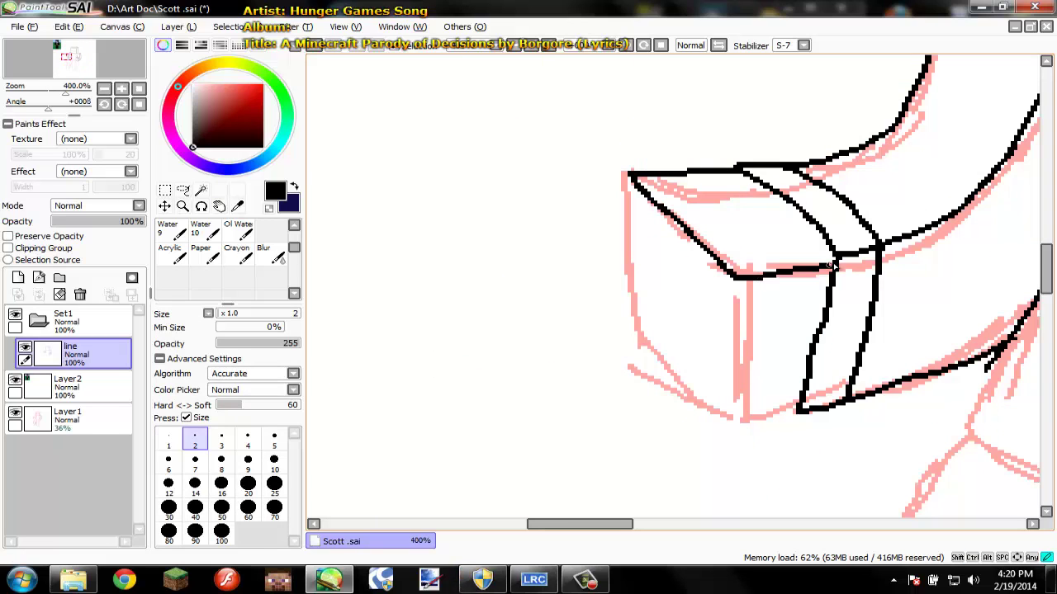
left_click_drag(700, 391, 731, 411)
mouse_move(736, 278)
left_mouse_down()
mouse_move(731, 411)
mouse_move(801, 410)
left_mouse_up()
Ink the torso's lower side down to the hip corner and the waistline across to the bent arm's hand.
scroll(801, 405, "down", 3)
scroll(660, 169, "up", 3)
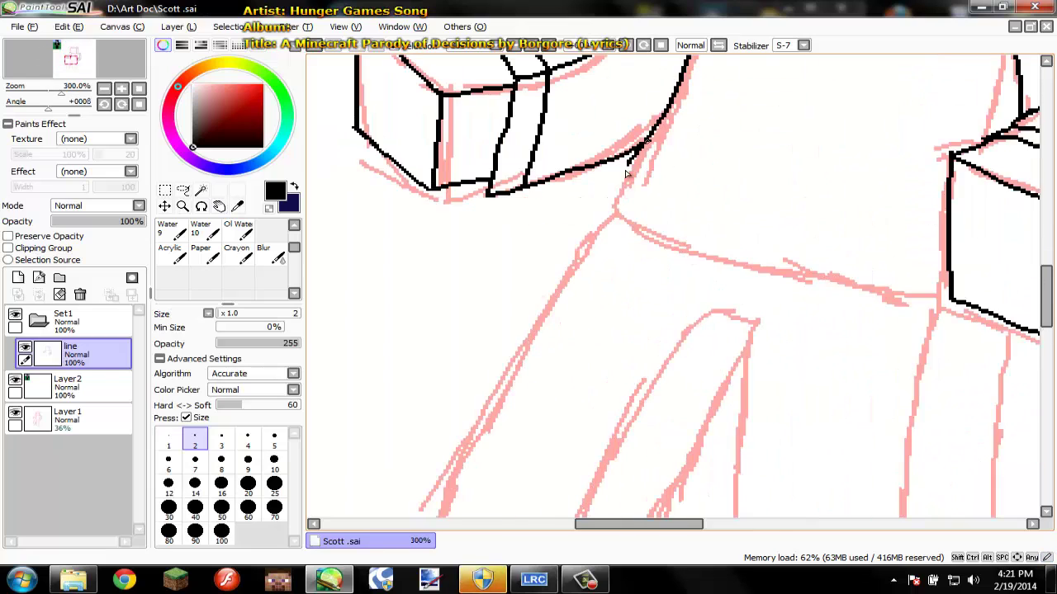
left_click_drag(635, 159, 598, 217)
scroll(629, 235, "down", 3)
mouse_move(593, 176)
left_mouse_down()
mouse_move(792, 376)
mouse_move(556, 137)
left_mouse_up()
scroll(623, 232, "up", 2)
left_click_drag(624, 231, 752, 269)
left_click_drag(735, 264, 832, 286)
scroll(836, 261, "up", 4)
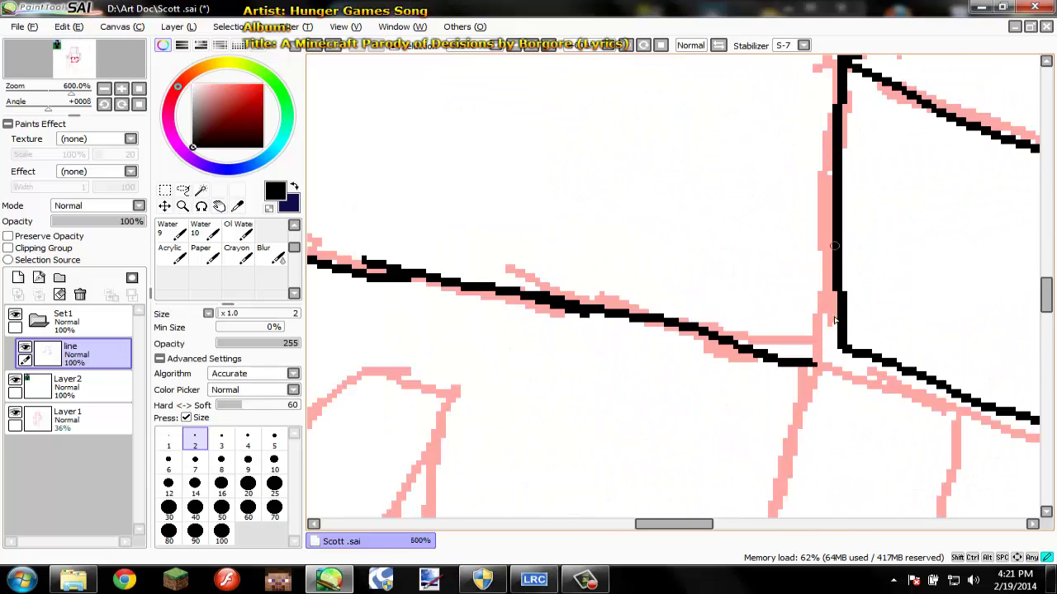
left_click_drag(812, 361, 900, 385)
Ink the jacket's front opening edge nearer the outstretched arm, running from below the head down towards the waist.
scroll(881, 357, "down", 4)
scroll(816, 289, "down", 2)
scroll(689, 193, "up", 3)
scroll(880, 264, "down", 1)
left_click_drag(799, 246, 795, 183)
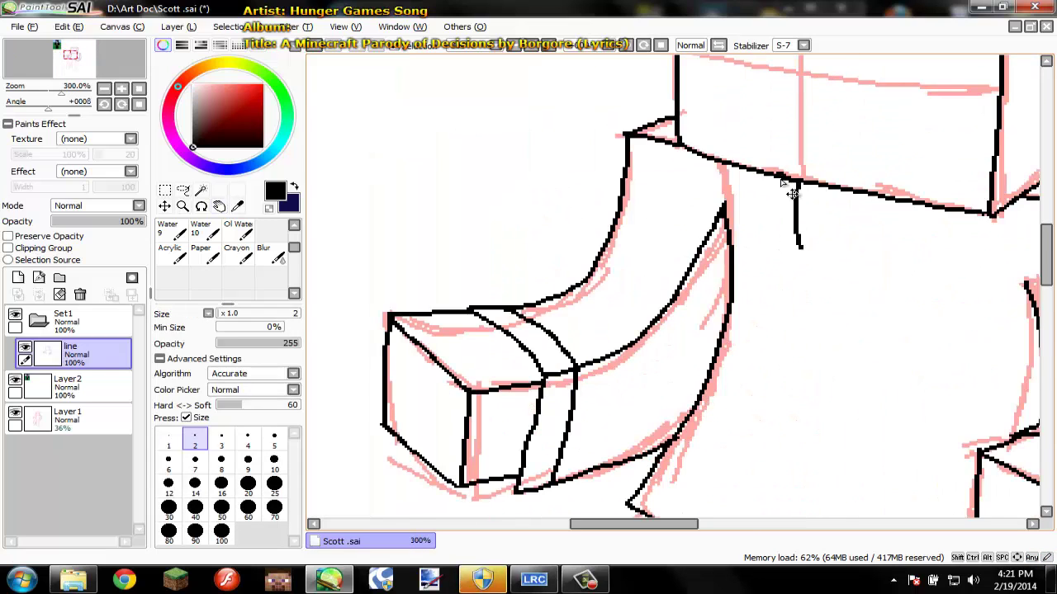
left_click_drag(791, 319, 757, 417)
left_click_drag(754, 420, 730, 332)
left_click_drag(743, 319, 719, 386)
scroll(743, 397, "down", 4)
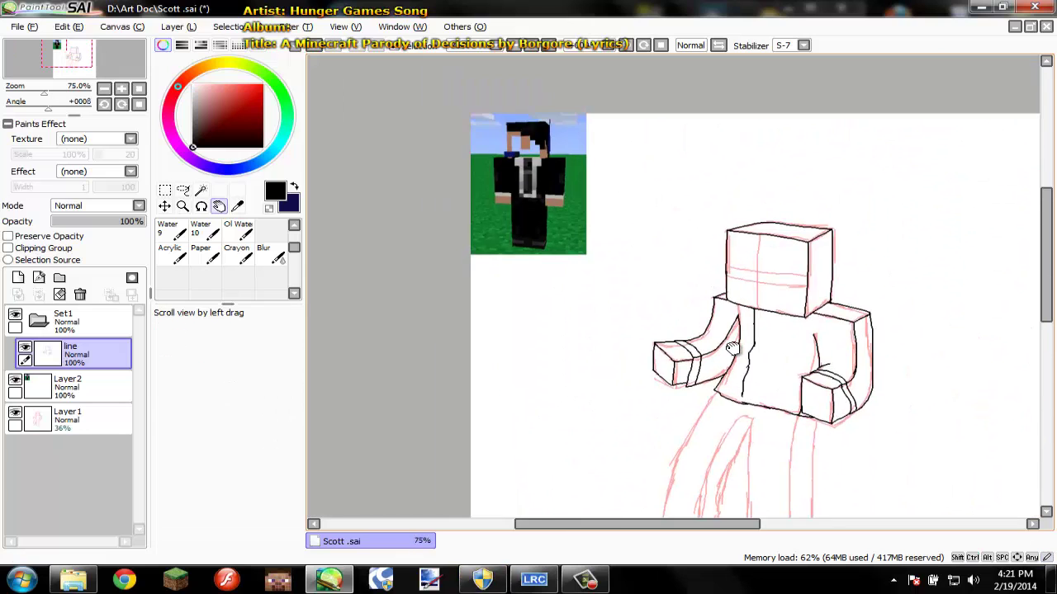
Join the jacket's front edge to the hem and erase the waistline stretch inside the jacket opening.
left_click_drag(733, 350, 725, 246)
scroll(727, 256, "up", 2)
mouse_move(748, 332)
left_mouse_down()
mouse_move(743, 351)
mouse_move(710, 349)
mouse_move(827, 374)
left_mouse_up()
scroll(763, 349, "up", 4)
key("e")
key("n")
scroll(787, 330, "down", 3)
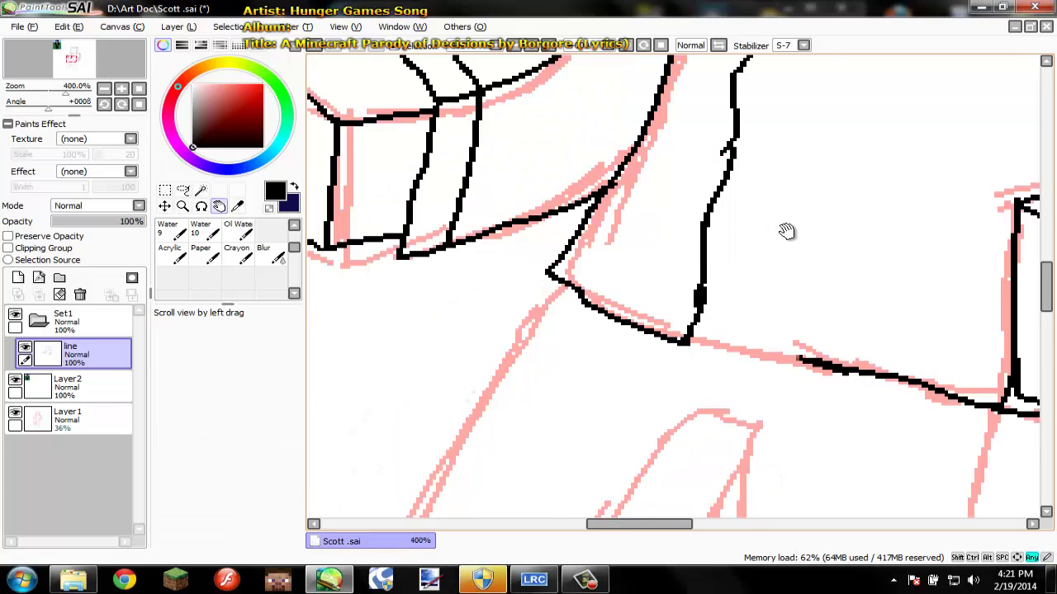
Ink the jacket's other front edge from the head to the waistline and close the gap shape beside the bent arm.
left_click_drag(787, 231, 673, 313)
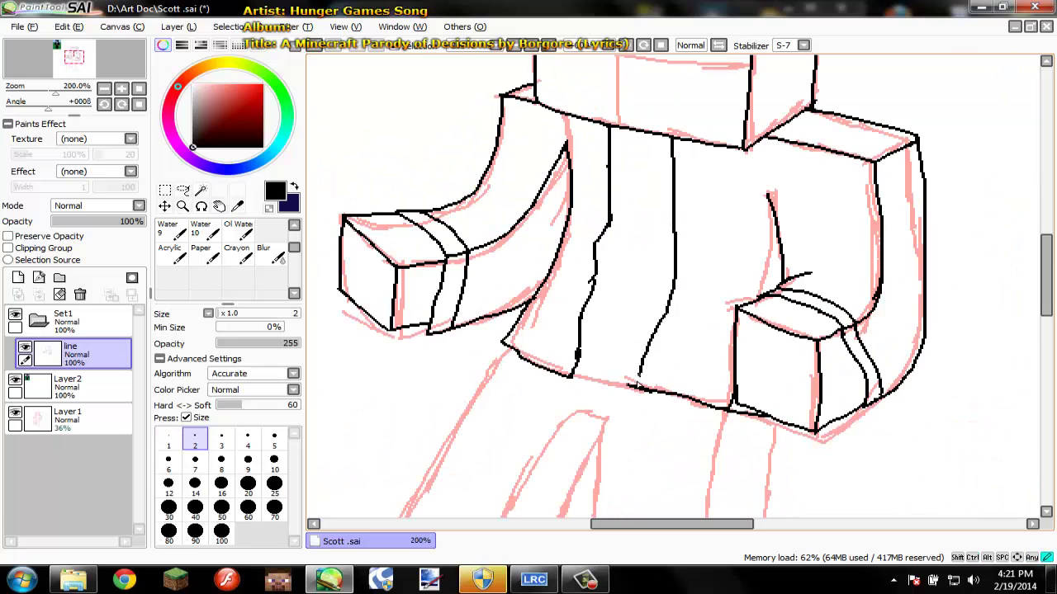
scroll(638, 384, "up", 3)
scroll(652, 378, "down", 4)
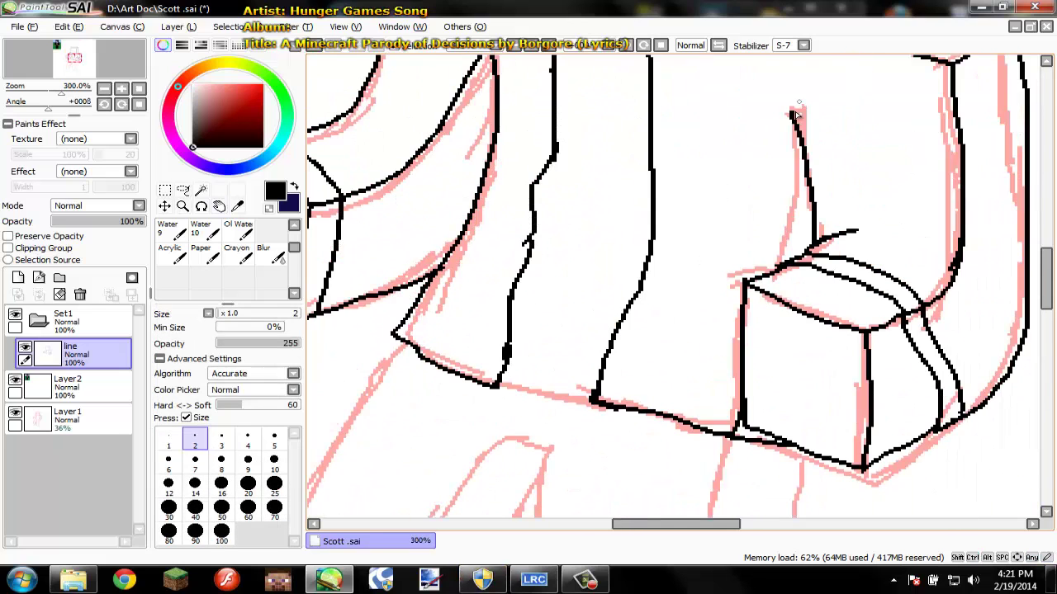
key("space")
left_click_drag(696, 210, 767, 211)
Ink the tie's small rounded knot directly below the head, between the two jacket edges.
scroll(767, 211, "up", 2)
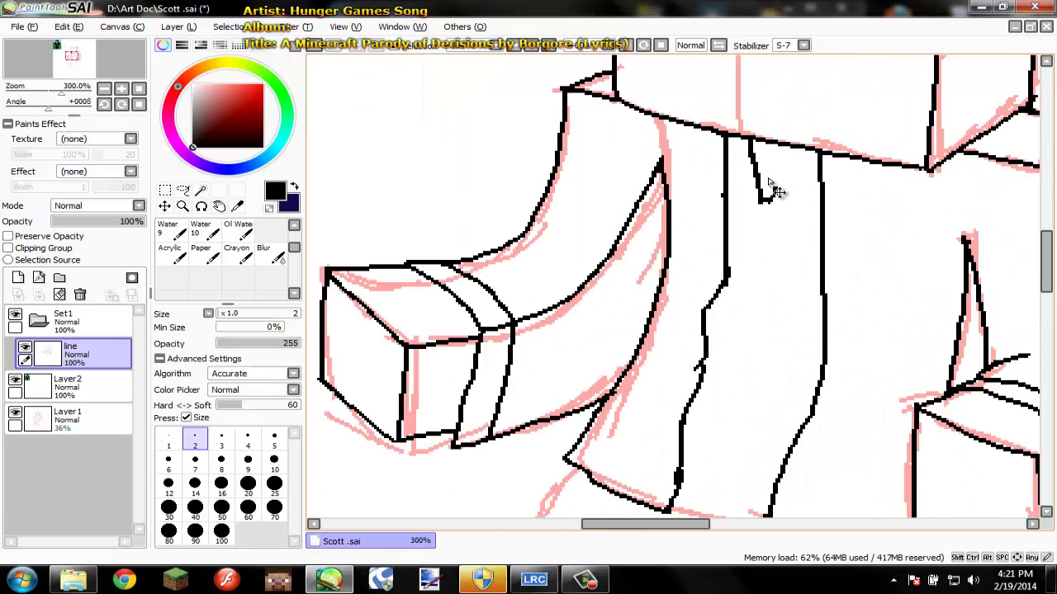
scroll(772, 188, "up", 2)
key("ctrl+z")
mouse_move(731, 133)
left_mouse_down()
mouse_move(771, 182)
mouse_move(826, 145)
left_mouse_up()
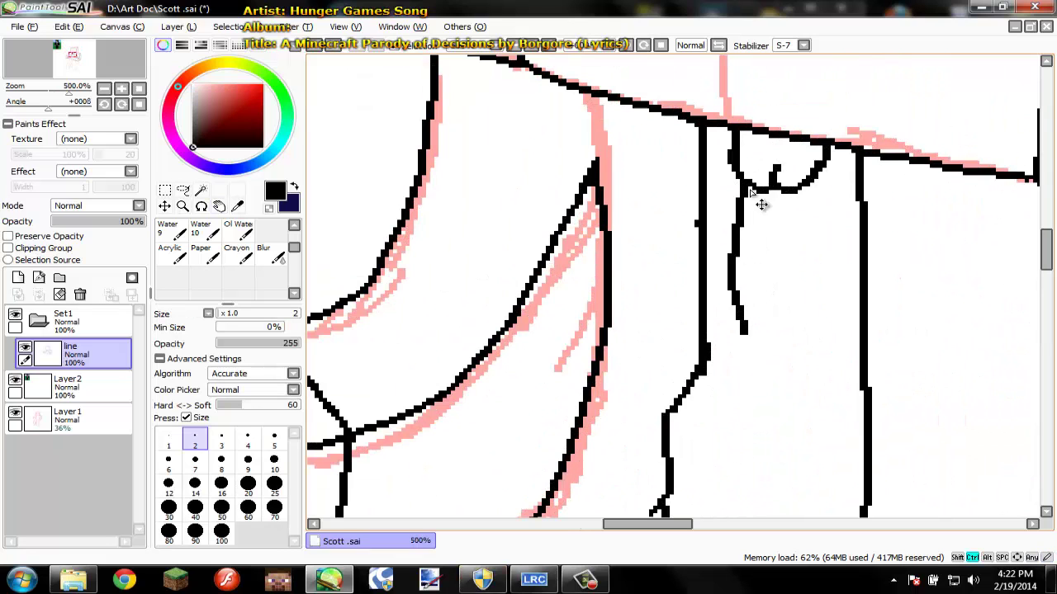
key("ctrl+z")
mouse_move(745, 190)
left_mouse_down()
mouse_move(711, 405)
mouse_move(798, 359)
mouse_move(814, 200)
mouse_move(848, 372)
left_mouse_up()
scroll(779, 212, "down", 6)
key("space")
scroll(646, 225, "up", 1)
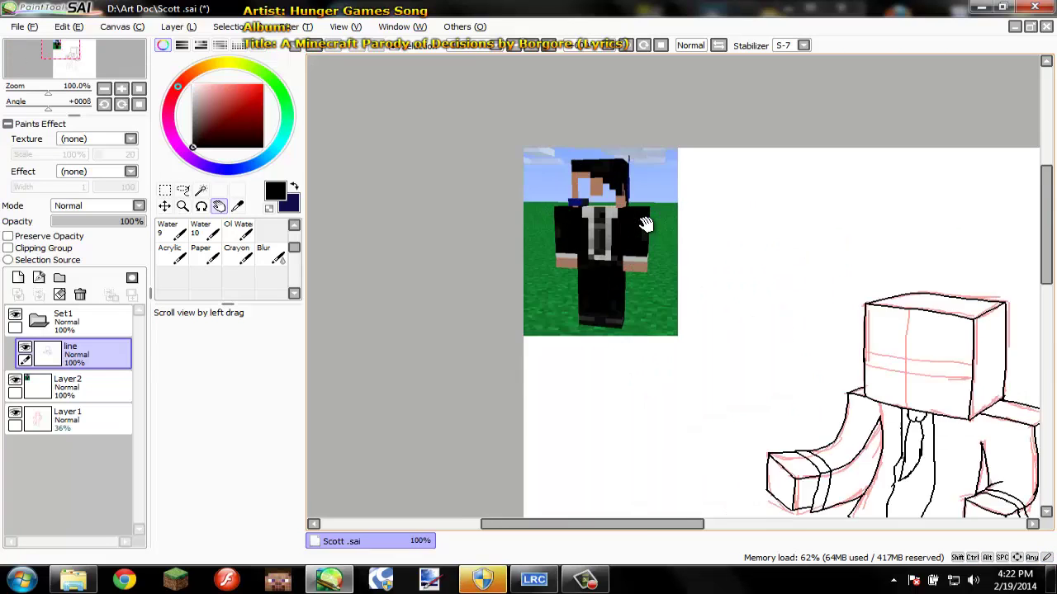
scroll(647, 225, "up", 1)
left_click_drag(935, 369, 660, 43)
scroll(776, 215, "up", 2)
key("ctrl+z")
key("ctrl+z")
key("ctrl+z")
Ink the tie's two long sides from the knot to a point above the waist, and save the drawing.
left_click_drag(757, 163, 751, 239)
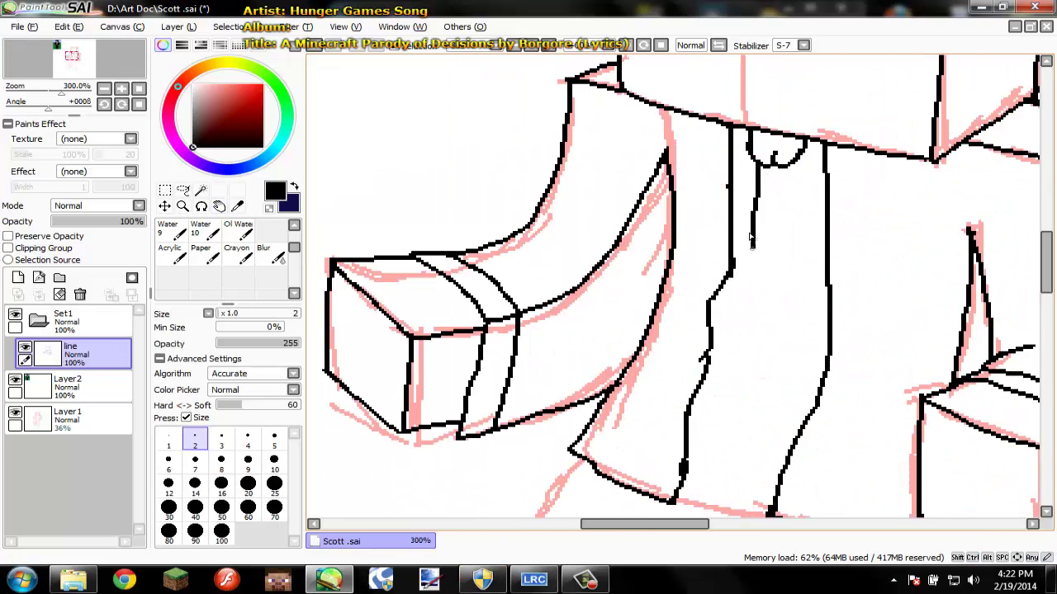
mouse_move(717, 440)
left_mouse_down()
mouse_move(777, 385)
mouse_move(784, 314)
left_mouse_up()
mouse_move(737, 159)
left_mouse_down()
mouse_move(550, 85)
mouse_move(622, 98)
left_mouse_up()
scroll(715, 275, "down", 3)
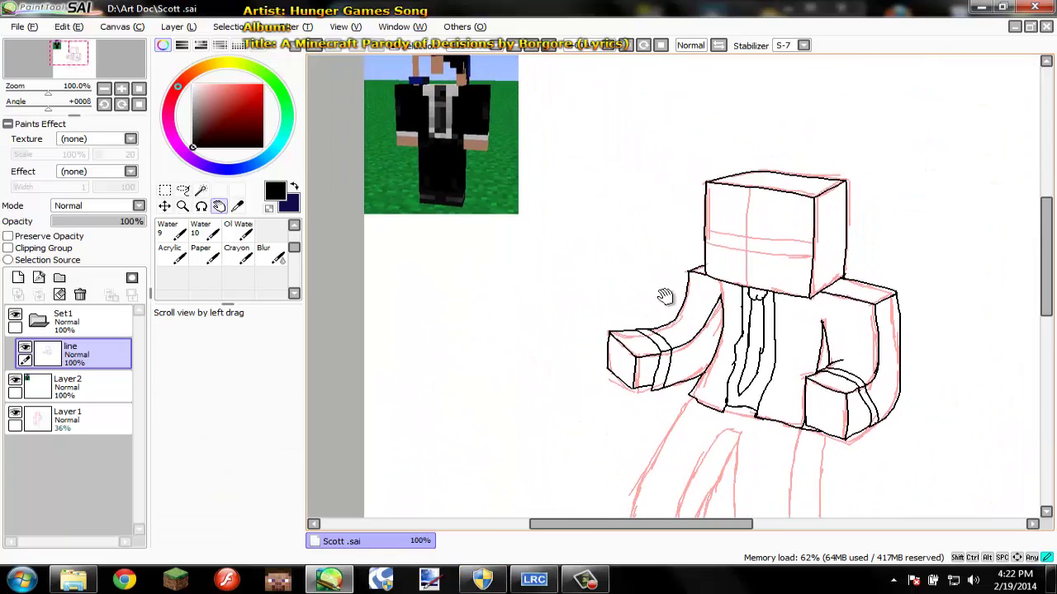
key("ctrl+s")
Ink the outer edge and front corner edge of the leg below the outstretched arm, from the hip downwards.
left_click_drag(739, 325, 726, 143)
scroll(727, 157, "up", 3)
mouse_move(754, 154)
left_mouse_down()
mouse_move(689, 238)
mouse_move(597, 406)
left_mouse_up()
left_click_drag(595, 417, 625, 167)
left_click_drag(627, 155, 620, 206)
left_click_drag(819, 285, 640, 488)
mouse_move(745, 143)
left_mouse_down()
mouse_move(663, 212)
mouse_move(585, 309)
mouse_move(594, 281)
mouse_move(589, 314)
left_mouse_up()
key("ctrl+z")
key("ctrl+z")
left_click_drag(592, 296, 617, 185)
left_click_drag(616, 202, 578, 434)
Ink the other leg's inner edge and the wavy trouser-bottom lines across the front and side of both legs.
mouse_move(726, 95)
left_mouse_down()
mouse_move(665, 162)
mouse_move(712, 380)
left_mouse_up()
left_click_drag(715, 404, 712, 214)
mouse_move(711, 179)
left_mouse_down()
mouse_move(716, 396)
mouse_move(885, 332)
left_mouse_up()
left_click_drag(883, 399, 970, 346)
left_click_drag(975, 314, 827, 361)
left_click_drag(795, 408, 829, 387)
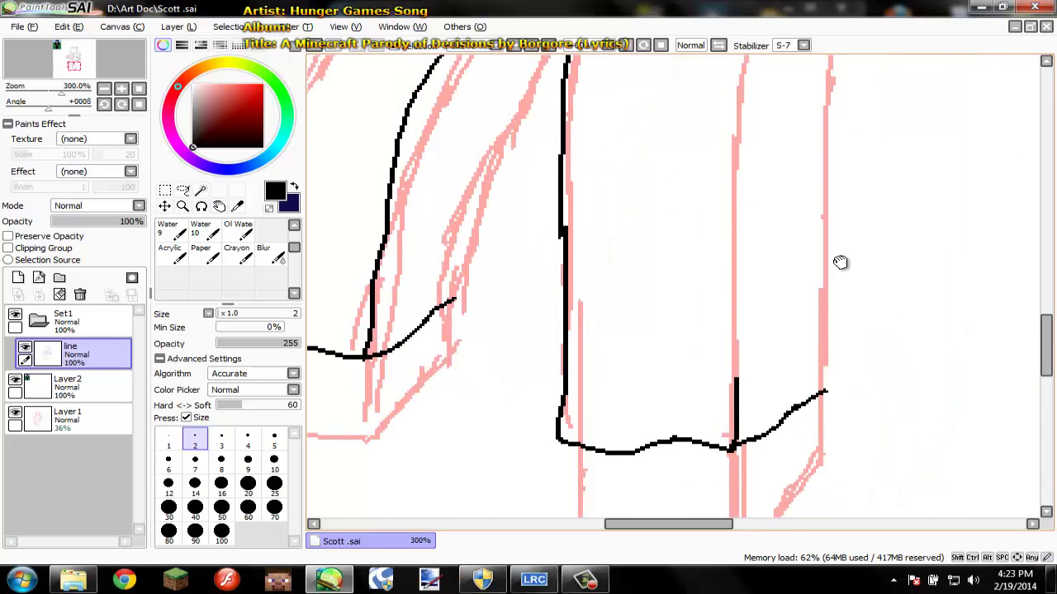
Ink the front corner and outer side edges of the leg below the bent arm, and save the drawing.
left_click_drag(841, 262, 770, 432)
mouse_move(770, 140)
left_mouse_down()
mouse_move(752, 340)
mouse_move(768, 194)
left_mouse_up()
left_click_drag(766, 173, 771, 401)
left_click_drag(767, 330, 753, 428)
left_click_drag(695, 63, 662, 305)
mouse_move(664, 306)
left_mouse_down()
mouse_move(663, 223)
mouse_move(665, 401)
left_mouse_up()
scroll(664, 371, "down", 3)
key("ctrl+s")
Ink the remaining inner side edge of the leg below the outstretched arm down to its trouser bottom, and save.
scroll(734, 198, "up", 4)
left_click_drag(757, 160, 644, 329)
mouse_move(684, 269)
left_mouse_down()
mouse_move(724, 104)
mouse_move(705, 192)
left_mouse_up()
key("ctrl+z")
mouse_move(773, 66)
left_mouse_down()
mouse_move(703, 148)
mouse_move(609, 372)
mouse_move(608, 428)
left_mouse_up()
scroll(603, 385, "down", 4)
key("ctrl+s")
Ink the blocky shoe below the outstretched arm's leg with its front face, corner edge and side face.
left_click_drag(545, 206, 693, 434)
left_click(895, 288)
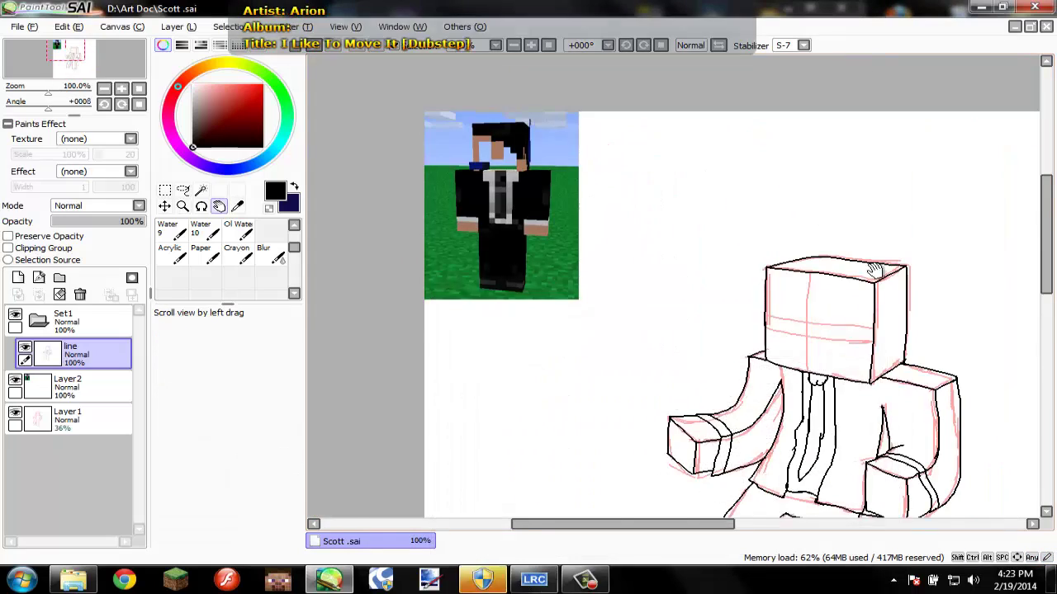
left_click_drag(875, 330, 727, 103)
scroll(528, 413, "up", 5)
mouse_move(525, 283)
left_mouse_down()
mouse_move(695, 455)
mouse_move(770, 459)
left_mouse_up()
left_click_drag(769, 322, 769, 459)
mouse_move(770, 459)
left_mouse_down()
mouse_move(798, 434)
mouse_move(912, 222)
left_mouse_up()
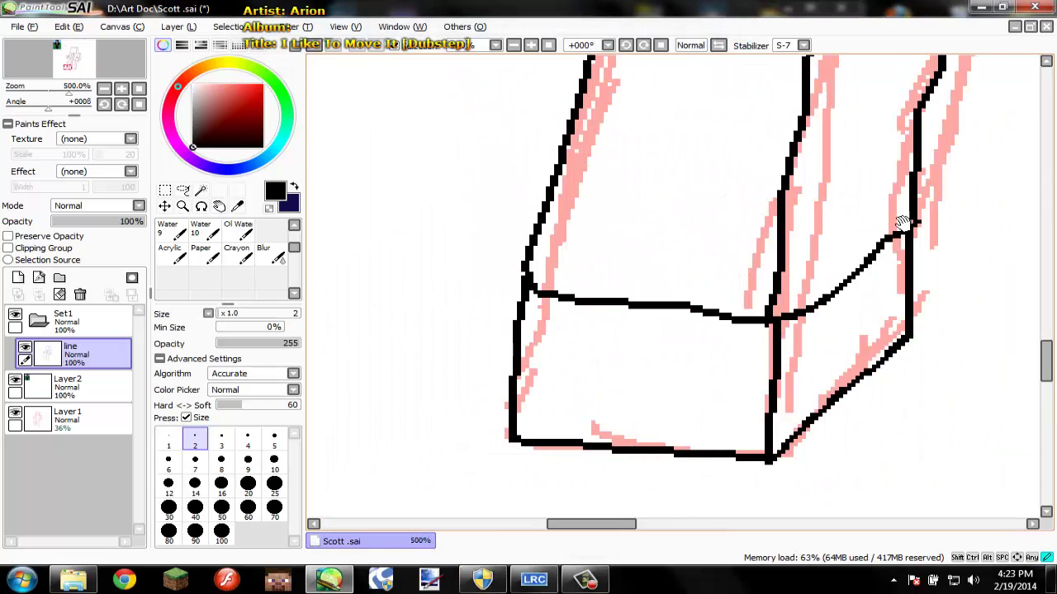
Ink the other leg's blocky shoe with its front face, corner edge and side face, and save the drawing.
left_click_drag(941, 413, 376, 152)
mouse_move(531, 197)
left_mouse_down()
mouse_move(833, 404)
mouse_move(834, 203)
left_mouse_up()
left_click_drag(976, 117, 834, 402)
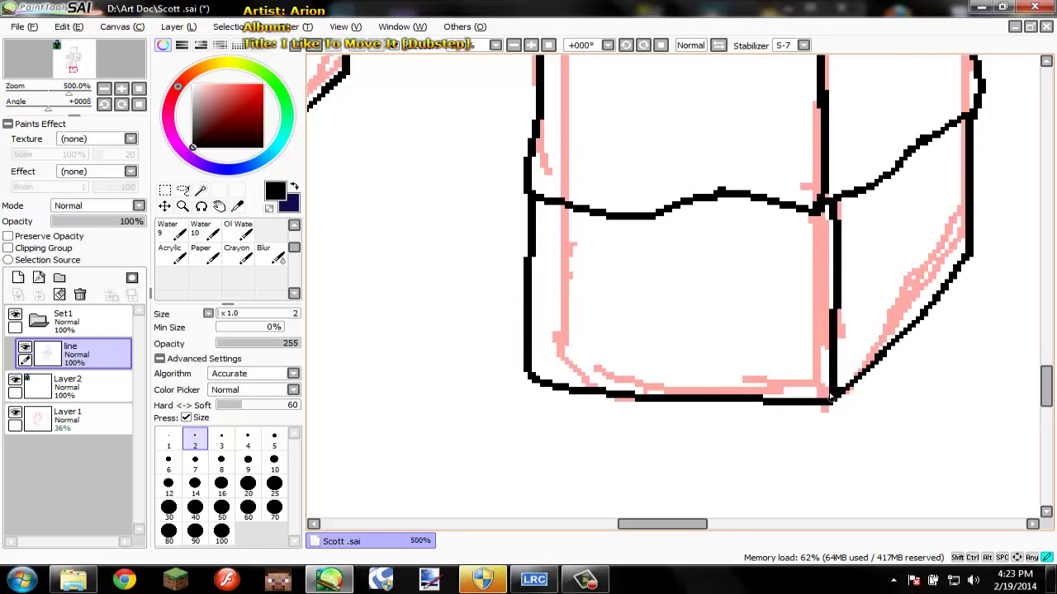
scroll(792, 364, "down", 5)
mouse_move(689, 157)
left_mouse_down()
mouse_move(739, 359)
mouse_move(808, 462)
left_mouse_up()
key("ctrl+s")
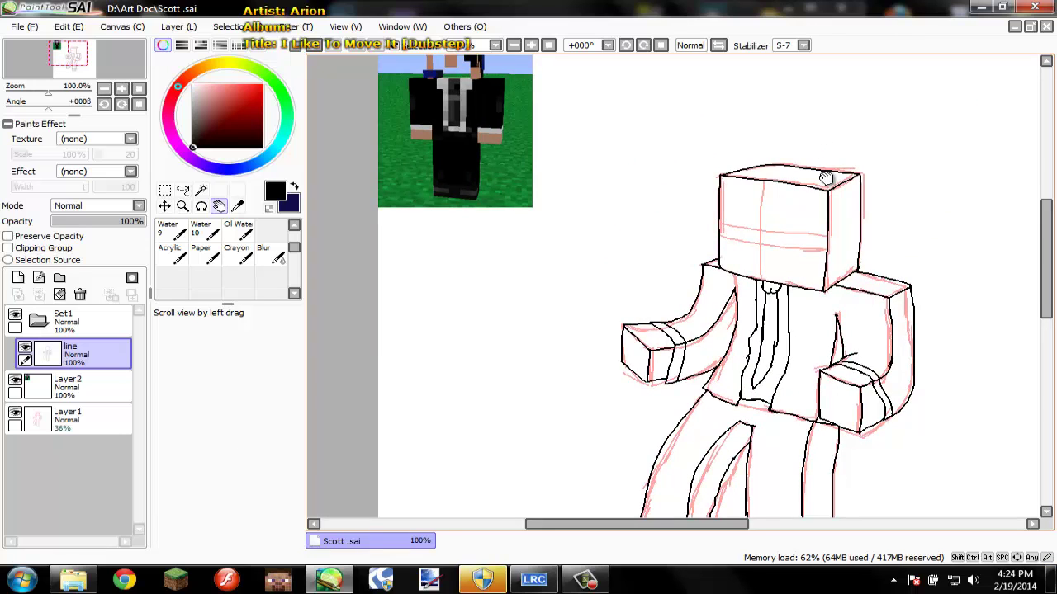
Add a new layer above the line layer, name it "hair" and make it the active layer.
left_click_drag(851, 239, 697, 285)
left_click_drag(592, 299, 662, 247)
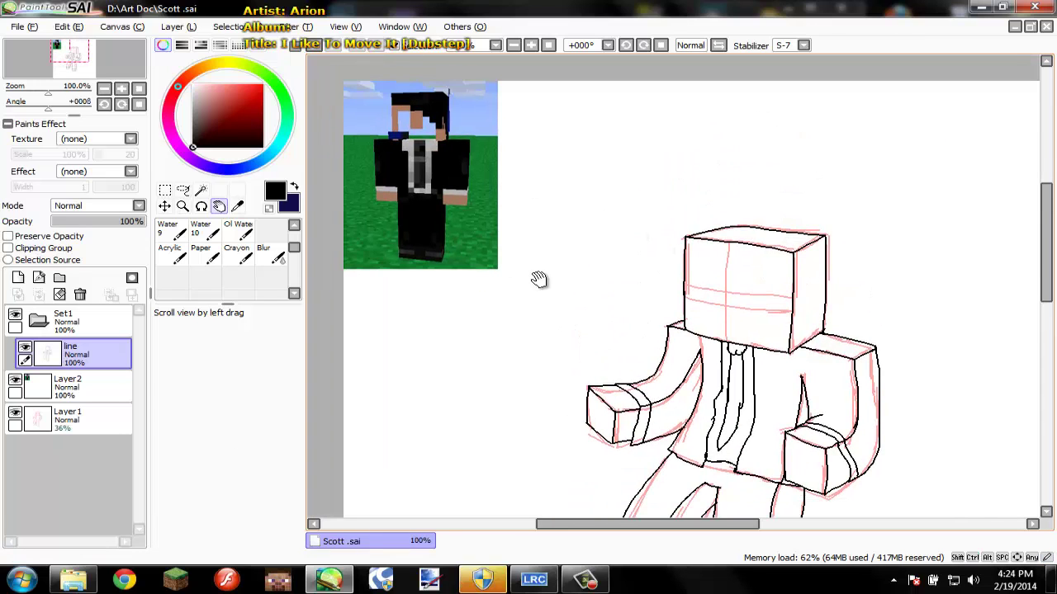
left_click(18, 278)
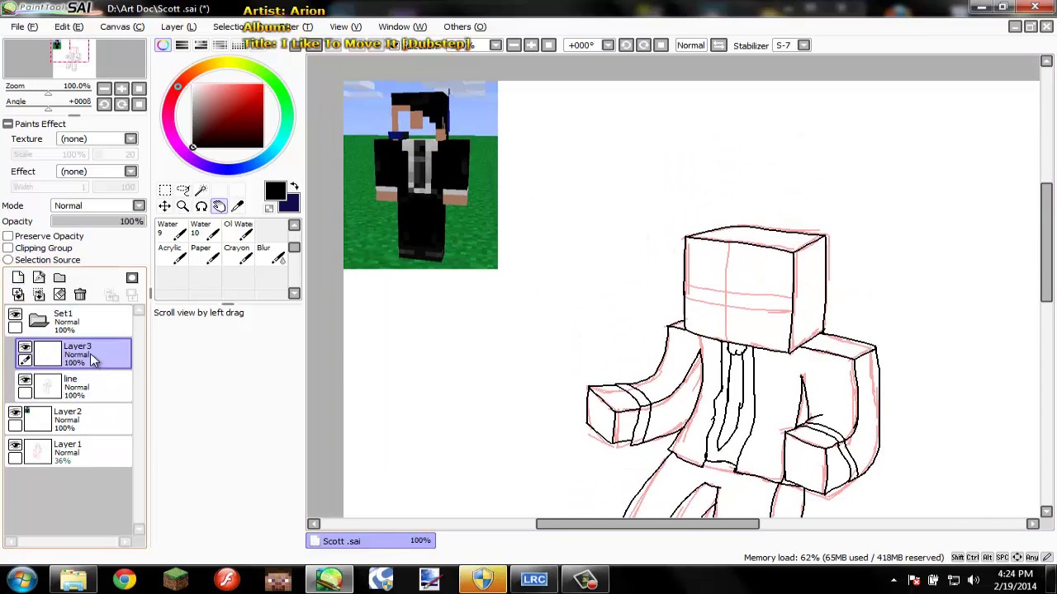
double_click(92, 359)
key("BackSpace")
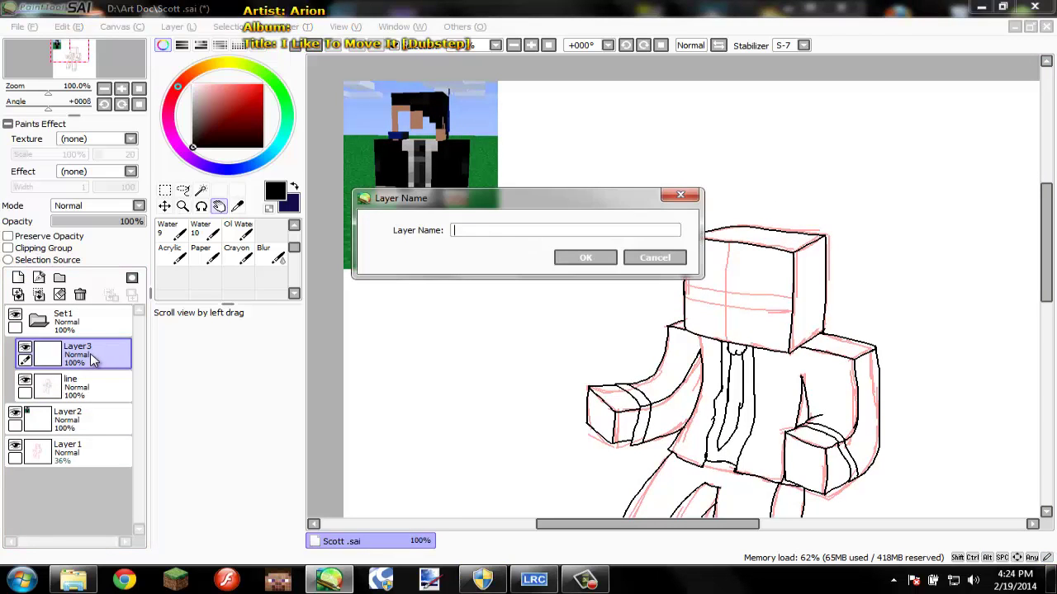
type("hair")
key("Return")
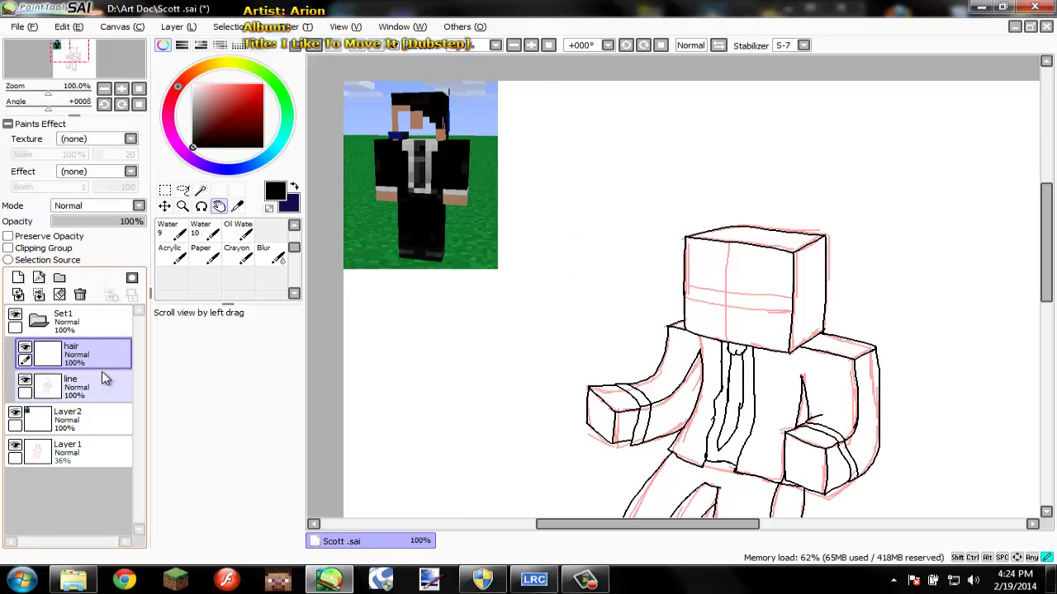
left_click(103, 379)
left_click(93, 362)
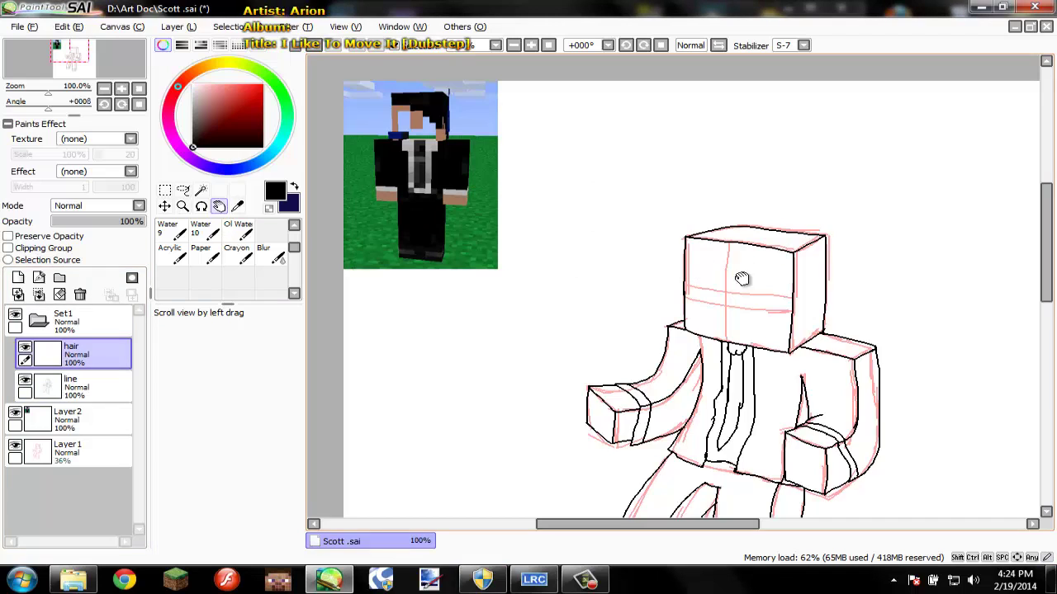
Ink the first jagged hair spikes from outside the head's upper front corner down to the middle of the face.
left_click_drag(726, 264, 683, 252)
scroll(683, 253, "up", 6)
scroll(726, 229, "down", 4)
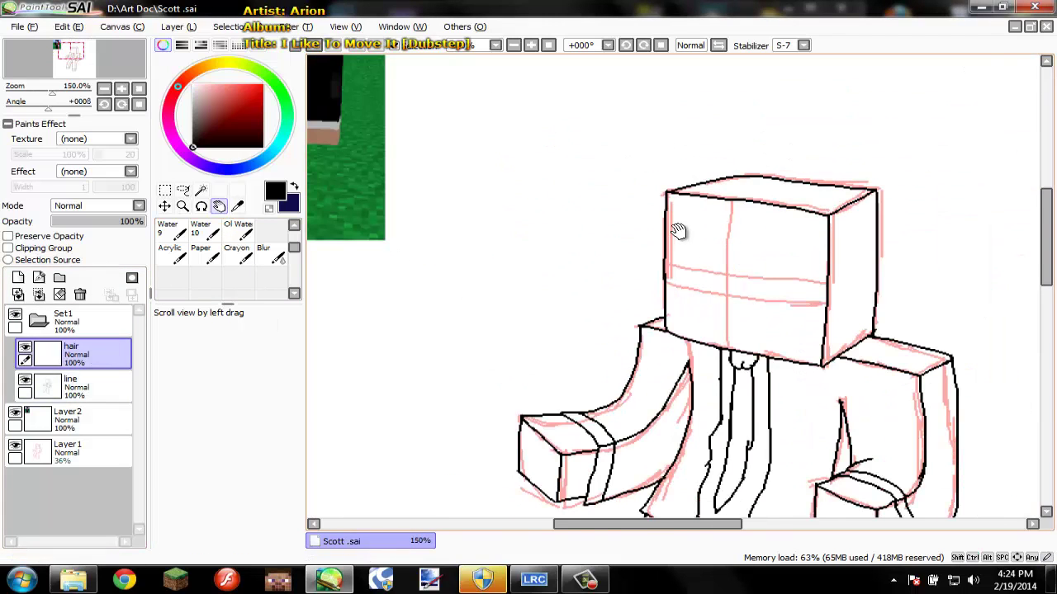
scroll(678, 230, "up", 6)
left_click_drag(797, 229, 664, 248)
scroll(663, 247, "down", 1)
key("n")
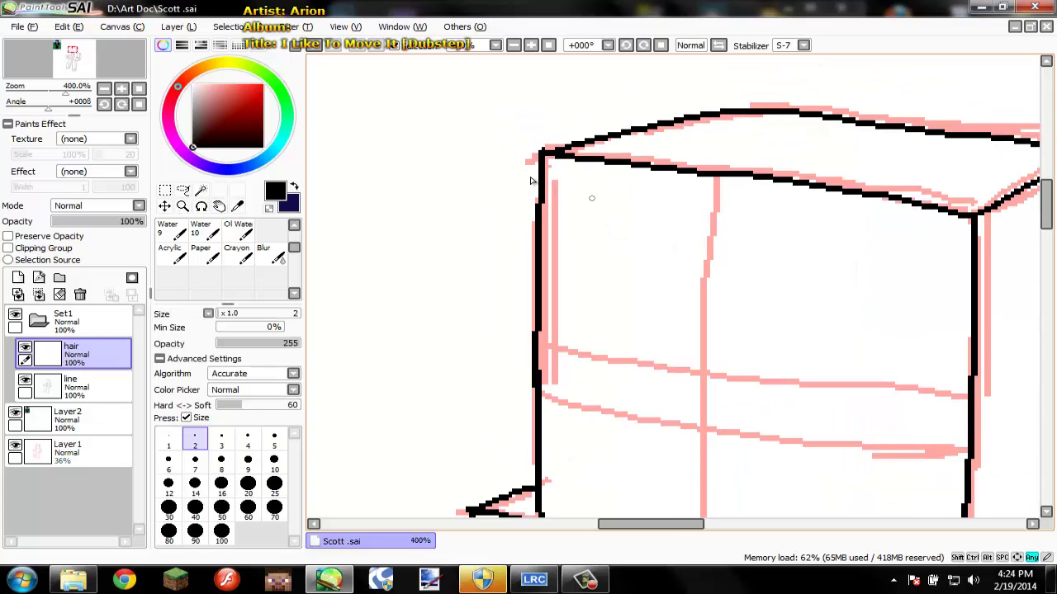
left_click_drag(524, 157, 518, 256)
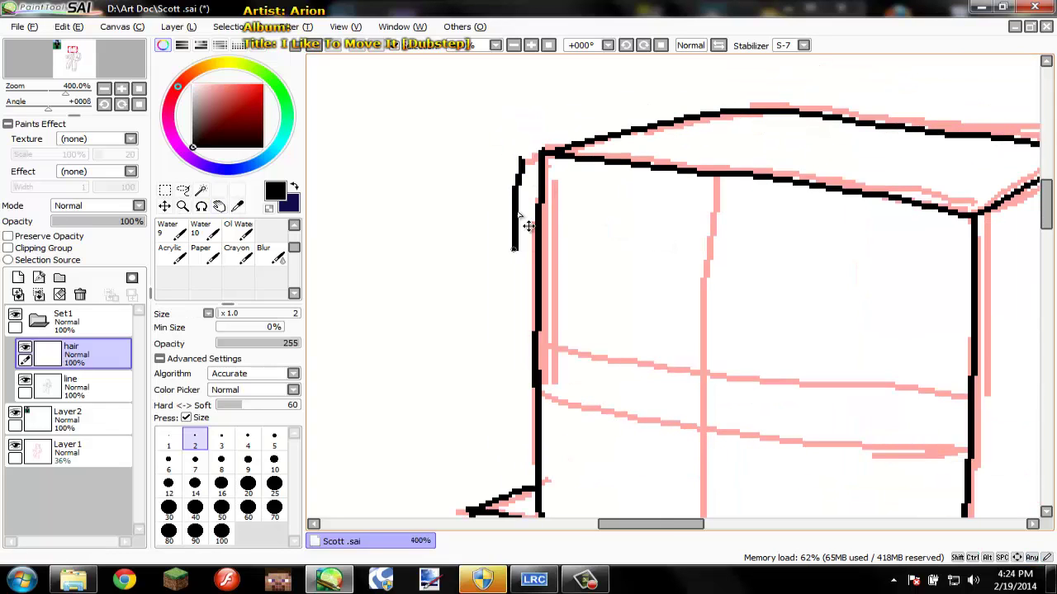
key("ctrl+z")
mouse_move(517, 165)
left_mouse_down()
mouse_move(513, 316)
mouse_move(563, 217)
mouse_move(603, 289)
mouse_move(641, 230)
mouse_move(707, 426)
left_mouse_up()
scroll(671, 351, "down", 4)
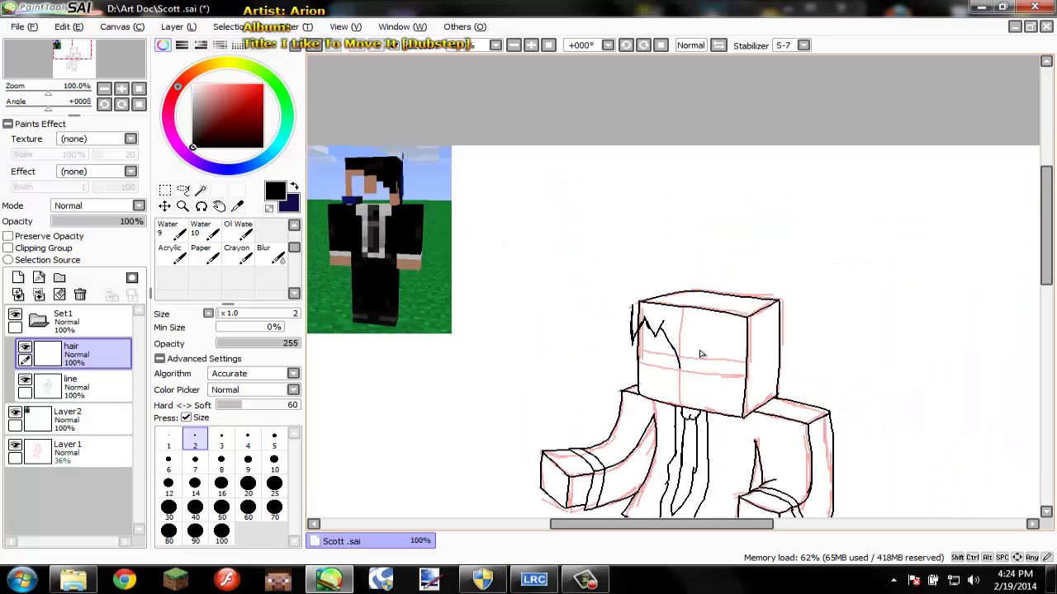
Continue the fringe with three more pointed hair spikes from the face's centre line towards the head's front corner.
scroll(700, 353, "up", 4)
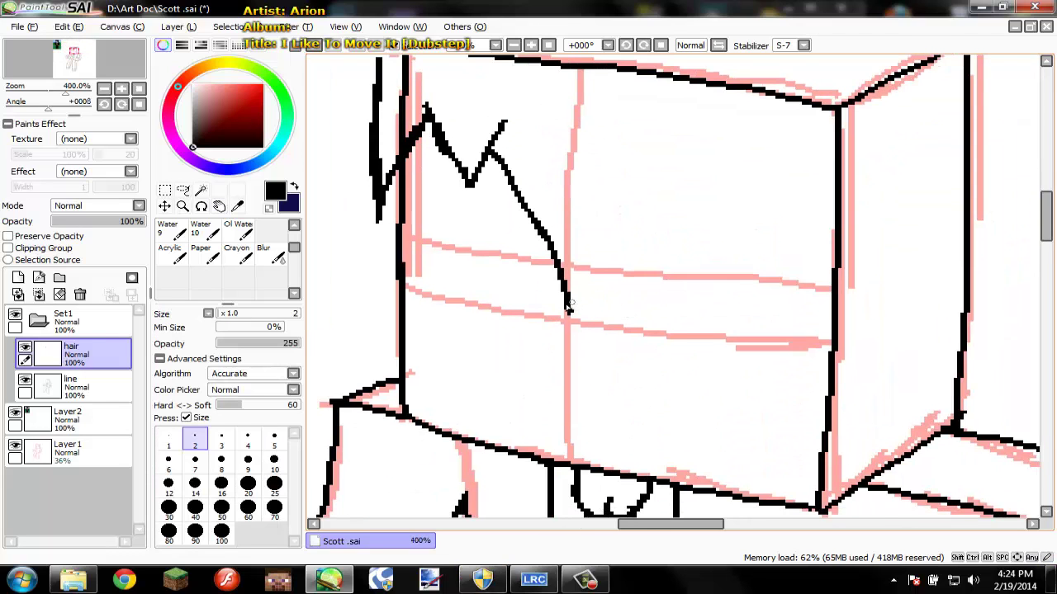
mouse_move(568, 305)
left_mouse_down()
mouse_move(579, 342)
mouse_move(597, 278)
mouse_move(629, 350)
left_mouse_up()
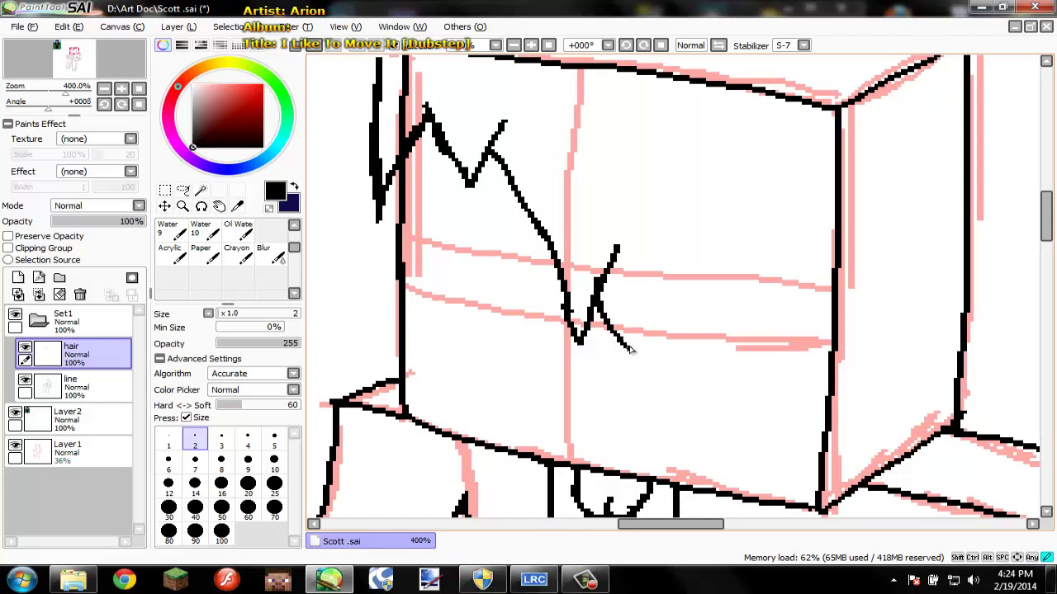
left_click_drag(669, 415, 706, 302)
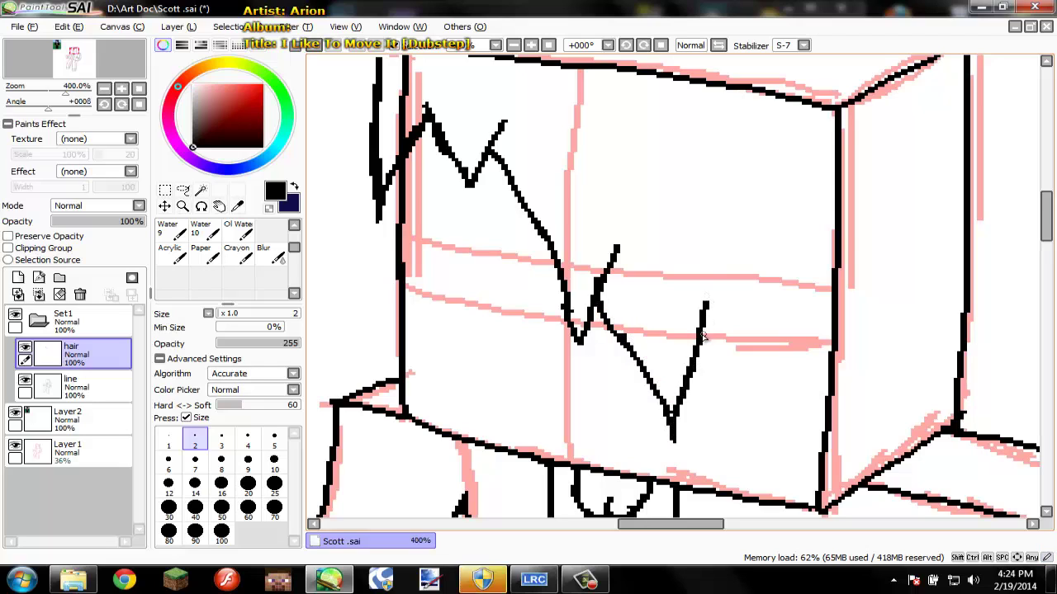
mouse_move(706, 359)
left_mouse_down()
mouse_move(748, 273)
mouse_move(755, 326)
left_mouse_up()
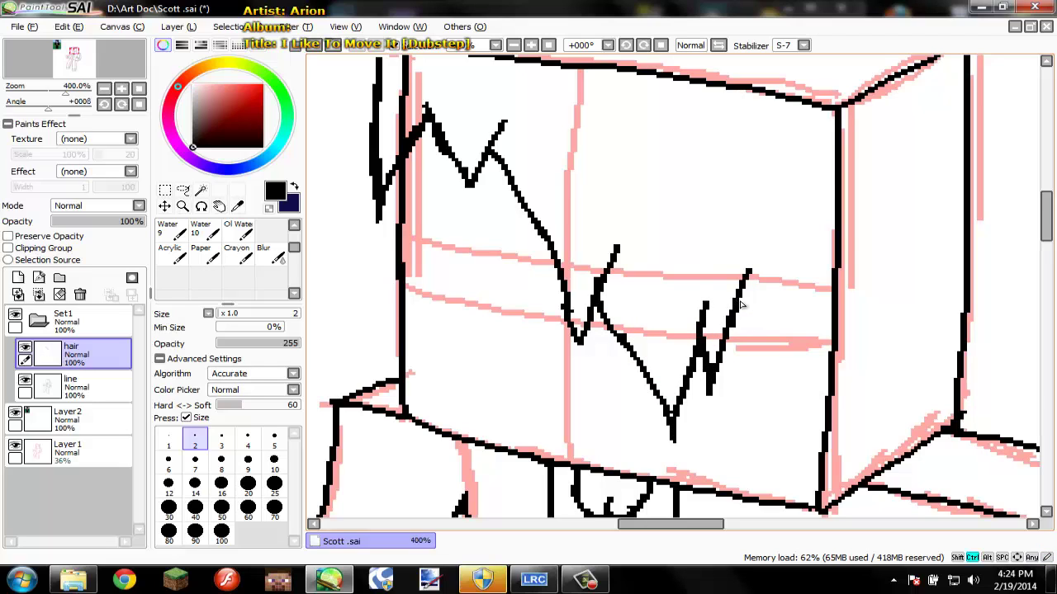
scroll(408, 158, "down", 8)
scroll(427, 176, "up", 8)
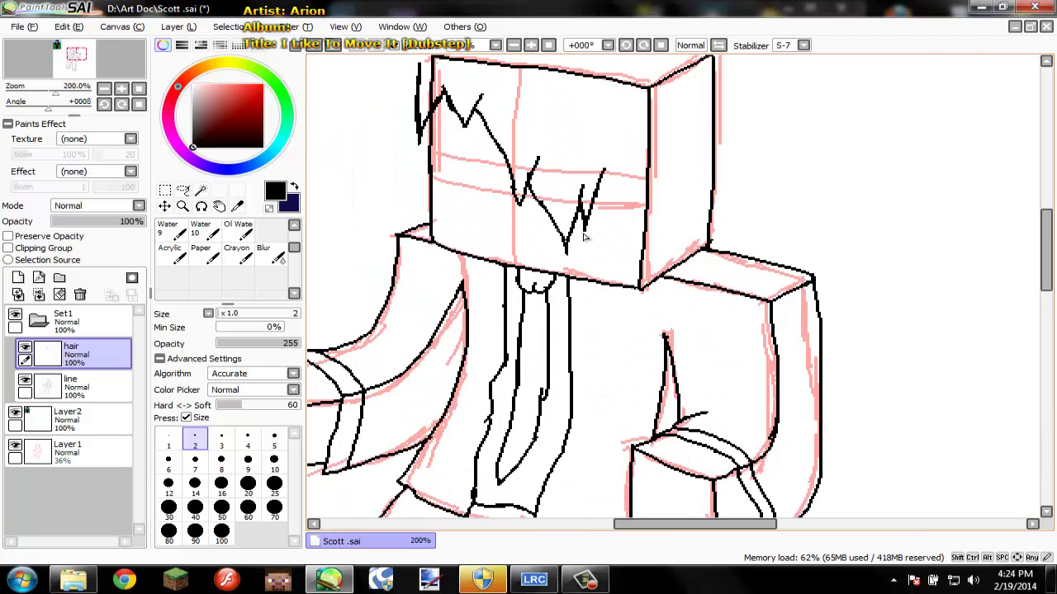
Ink the fringe's last short and long spikes up to the edge between face and side of the head, and save.
key("b")
key("n")
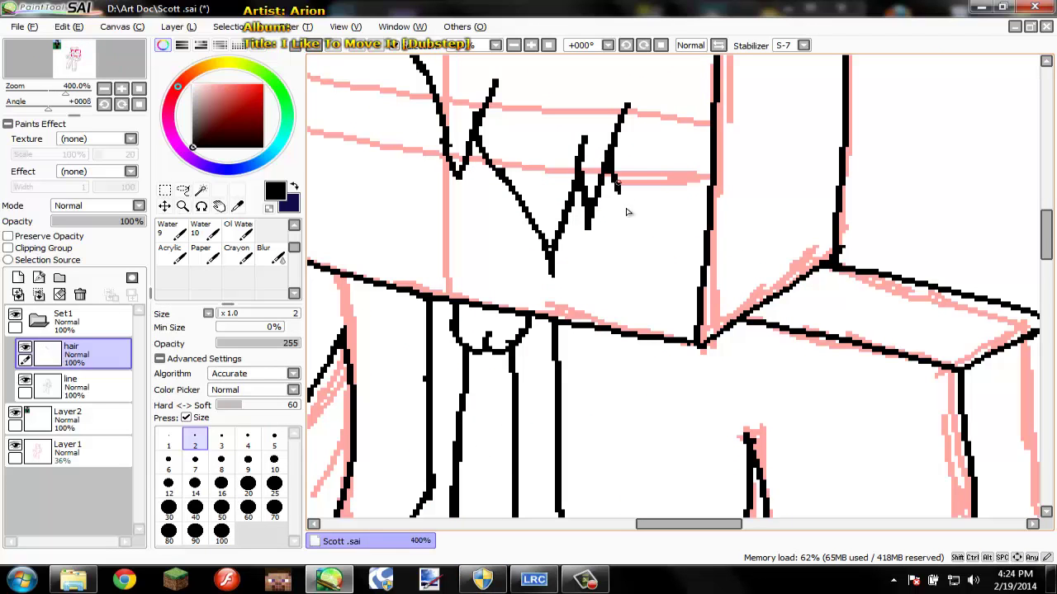
left_click_drag(615, 177, 649, 167)
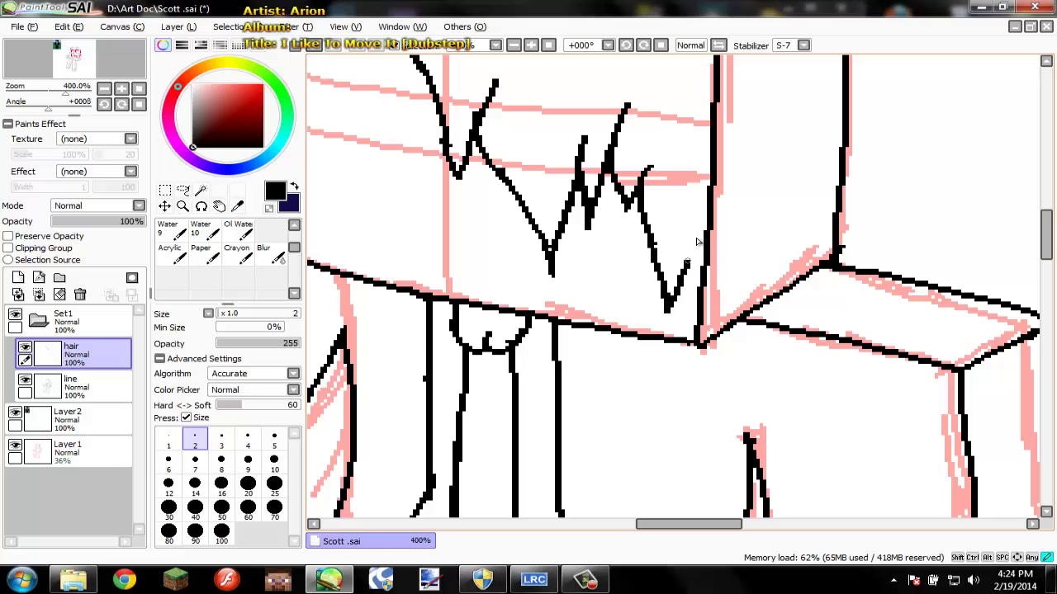
left_click_drag(698, 241, 735, 128)
key("space")
left_click_drag(680, 231, 793, 378)
left_click_drag(552, 264, 577, 310)
scroll(597, 276, "down", 2)
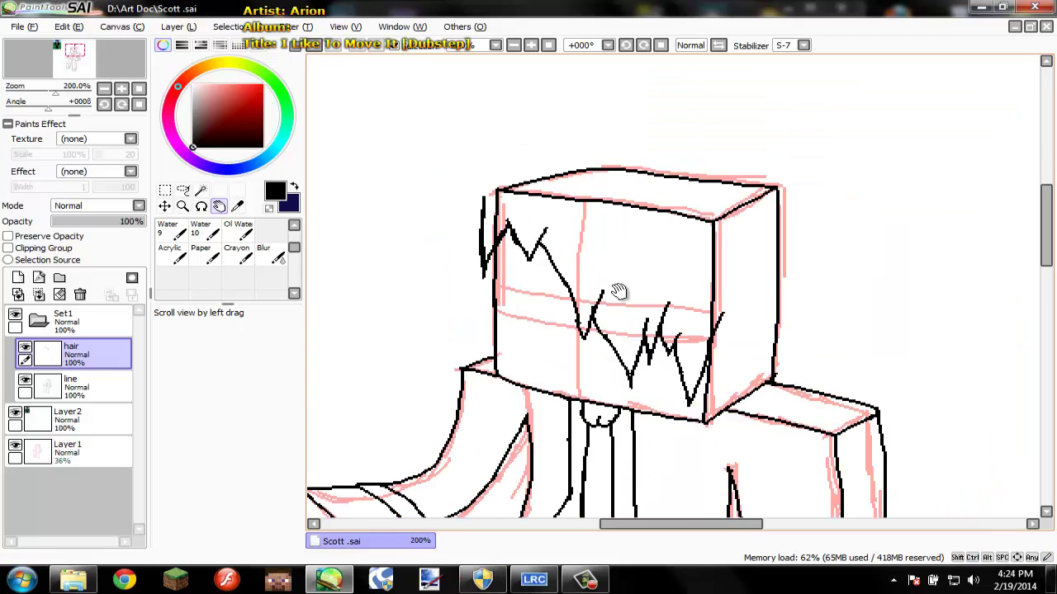
key("ctrl+s")
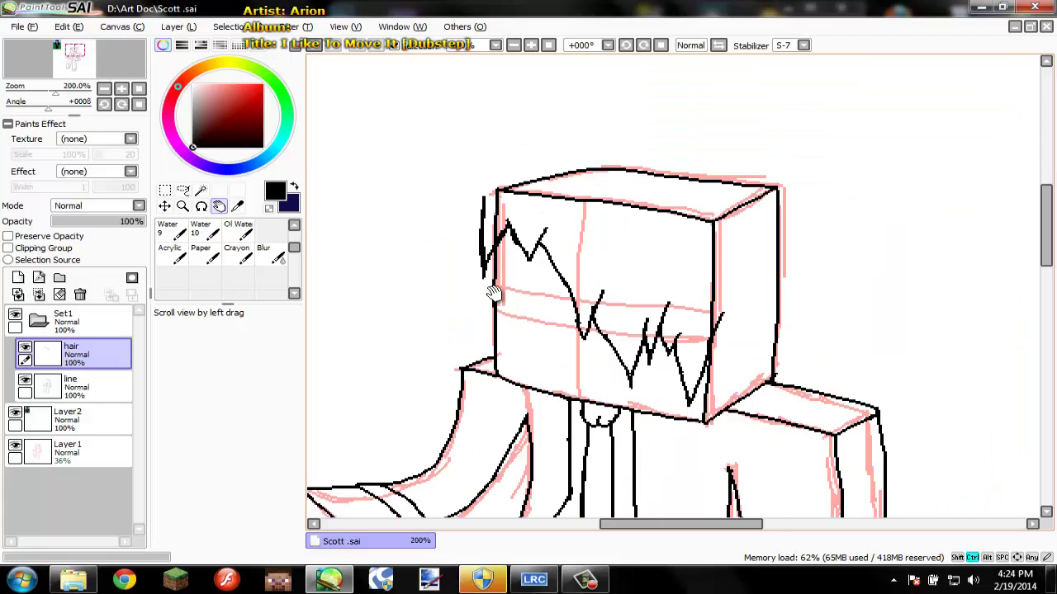
Ink a rounded strand and short jagged spikes on the side of the head, from the face's edge towards the lower back corner, and save.
mouse_move(743, 263)
left_mouse_down()
mouse_move(644, 248)
mouse_move(597, 226)
left_mouse_up()
scroll(597, 247, "up", 4)
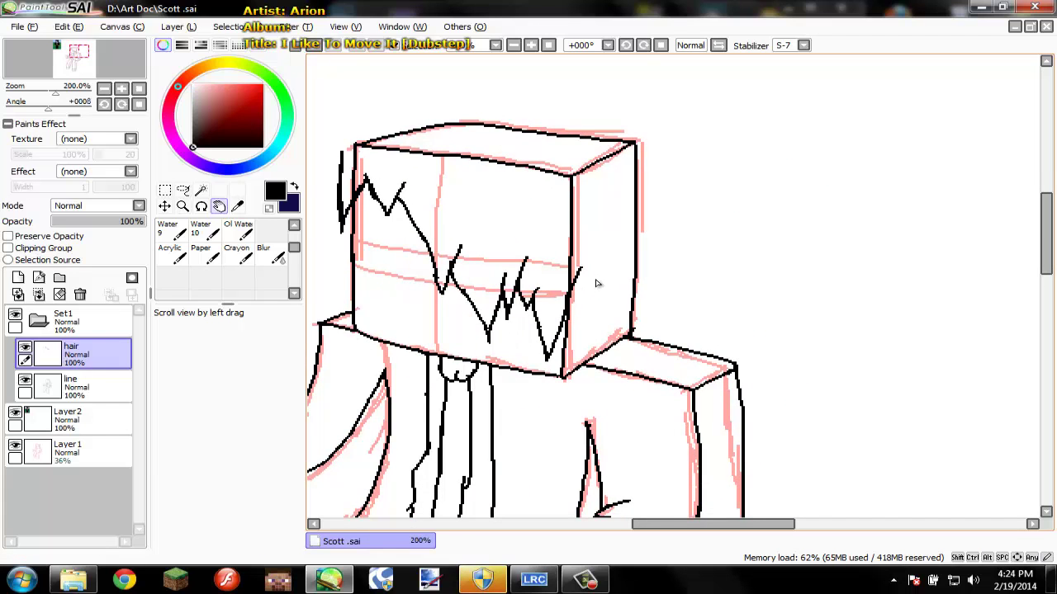
mouse_move(558, 268)
left_mouse_down()
mouse_move(593, 211)
mouse_move(607, 249)
mouse_move(588, 322)
left_mouse_up()
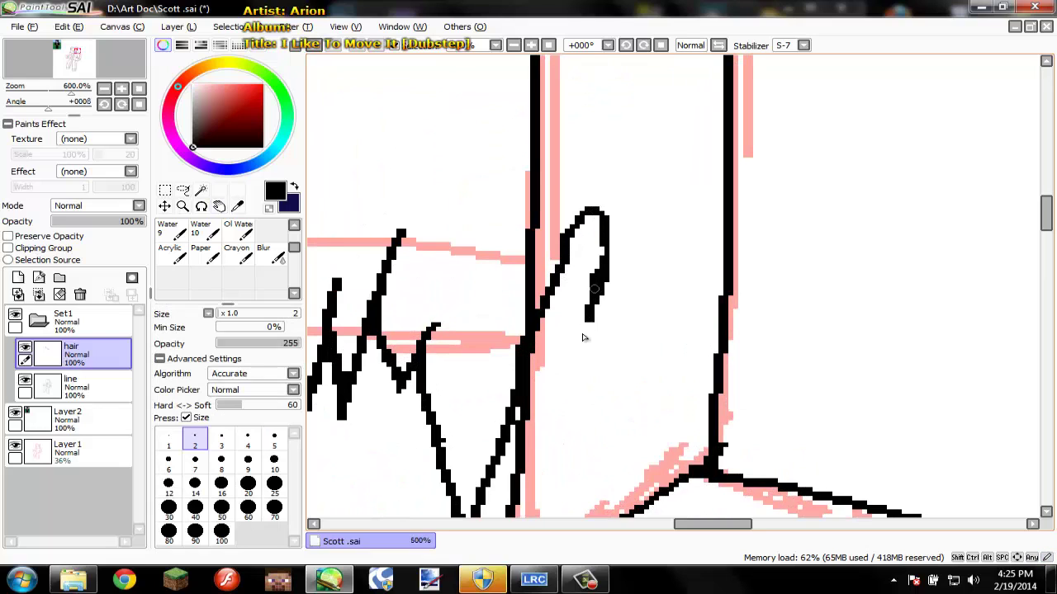
left_click_drag(579, 369, 597, 428)
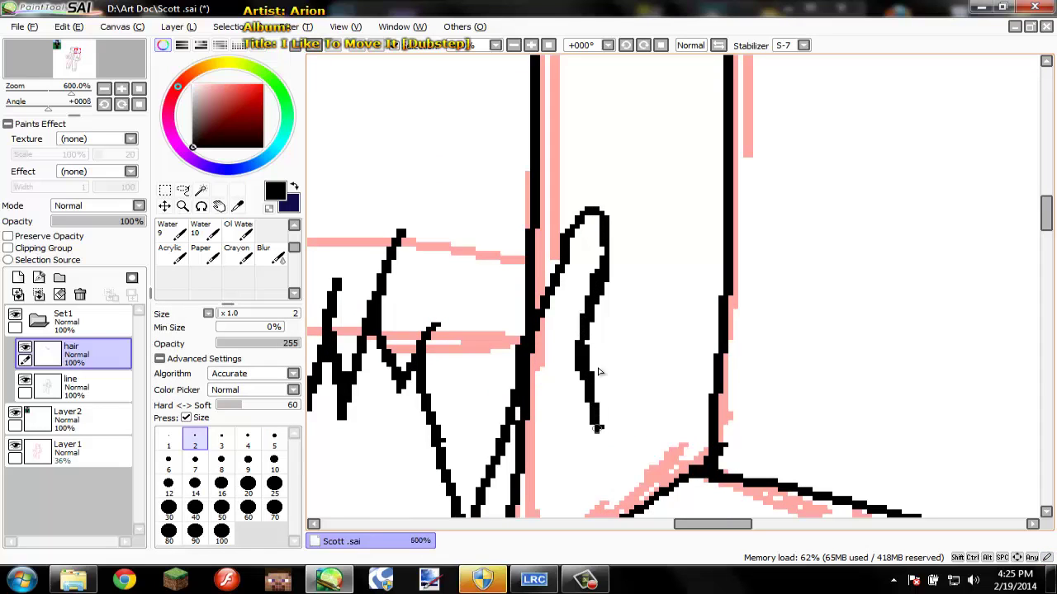
left_click_drag(614, 347, 611, 350)
mouse_move(632, 425)
left_mouse_down()
mouse_move(653, 476)
mouse_move(675, 363)
mouse_move(670, 396)
left_mouse_up()
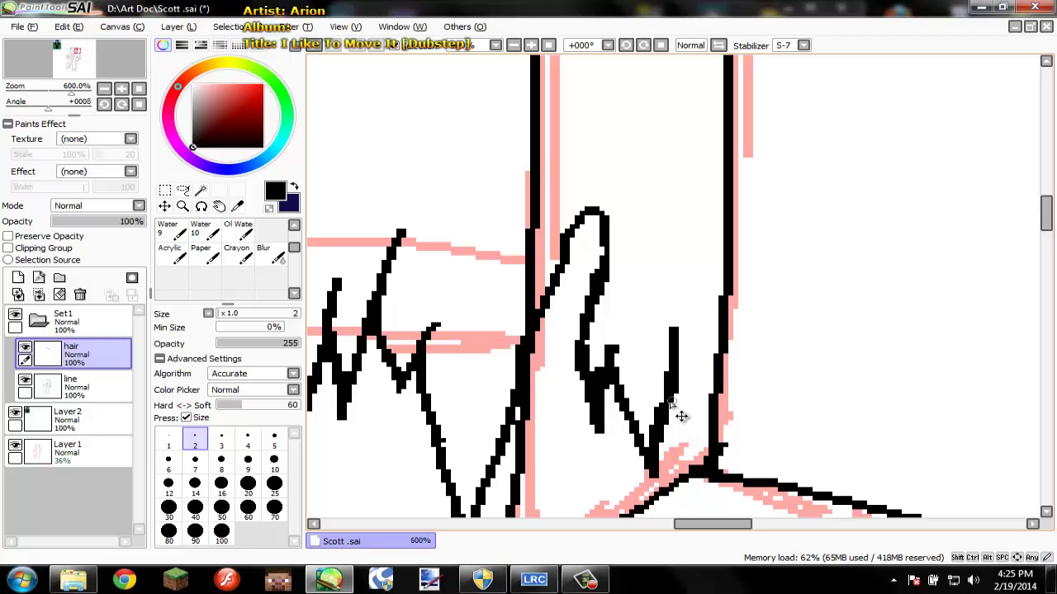
key("ctrl+s")
scroll(671, 402, "down", 2)
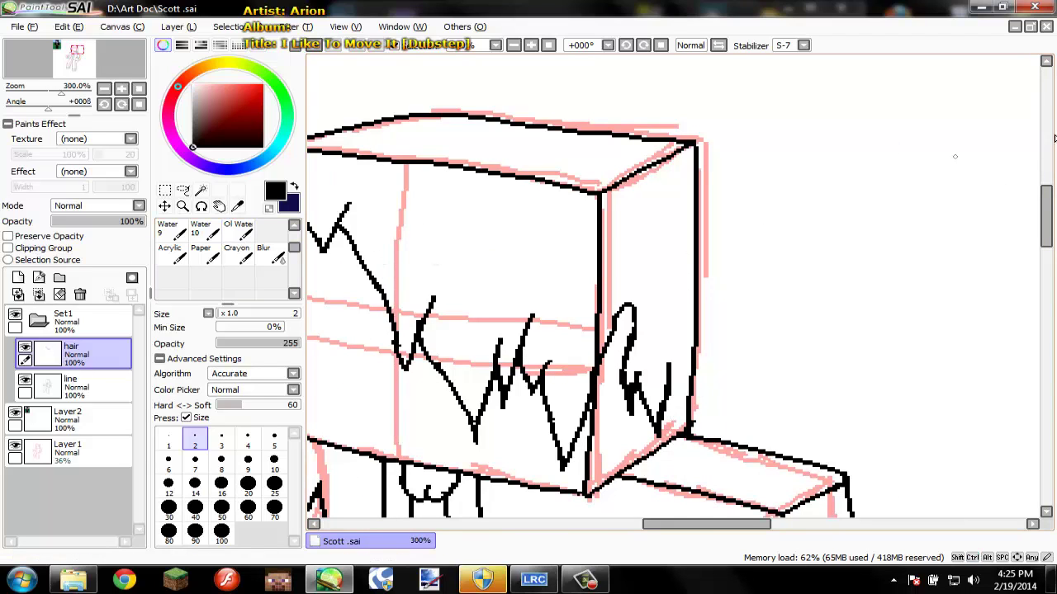
Continue the side hair with spikes around the head's lower back corner and up outside its back edge.
scroll(765, 415, "up", 1)
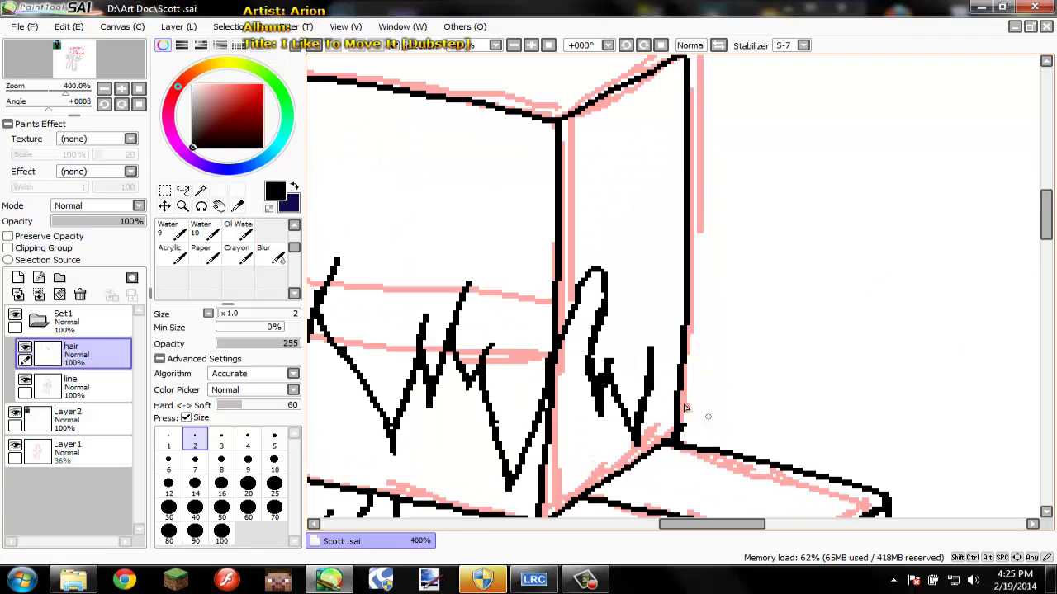
key("space")
left_click_drag(738, 330, 654, 289)
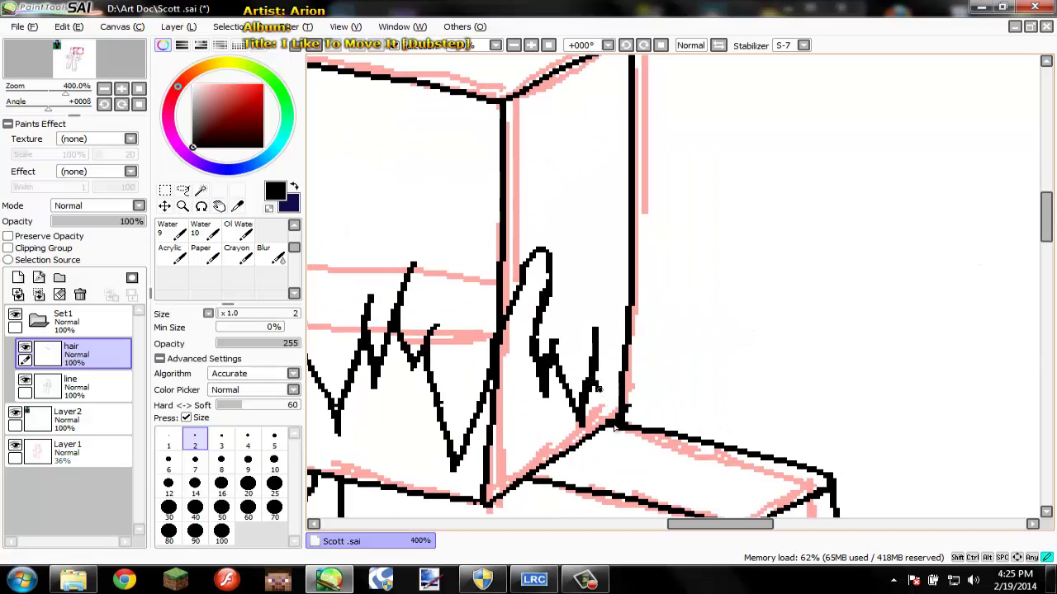
mouse_move(614, 427)
left_mouse_down()
mouse_move(636, 338)
mouse_move(648, 403)
mouse_move(650, 224)
mouse_move(651, 270)
mouse_move(741, 311)
left_mouse_up()
key("space")
key("space")
Ink a small pointed hair tip just outside the face's outer upper corner, above the first fringe spike.
mouse_move(539, 244)
left_mouse_down()
mouse_move(632, 274)
mouse_move(704, 279)
left_mouse_up()
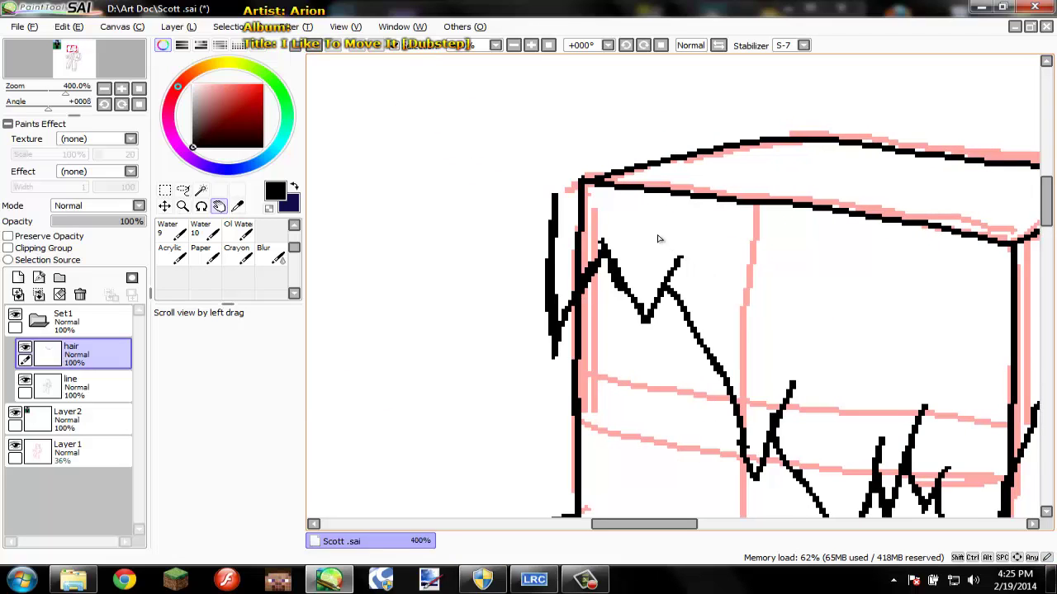
mouse_move(560, 156)
left_mouse_down()
mouse_move(521, 218)
mouse_move(555, 197)
mouse_move(520, 130)
mouse_move(648, 139)
mouse_move(621, 109)
left_mouse_up()
key("ctrl+z")
key("ctrl+z")
mouse_move(621, 109)
left_mouse_down()
mouse_move(752, 116)
mouse_move(805, 134)
left_mouse_up()
scroll(805, 134, "down", 2)
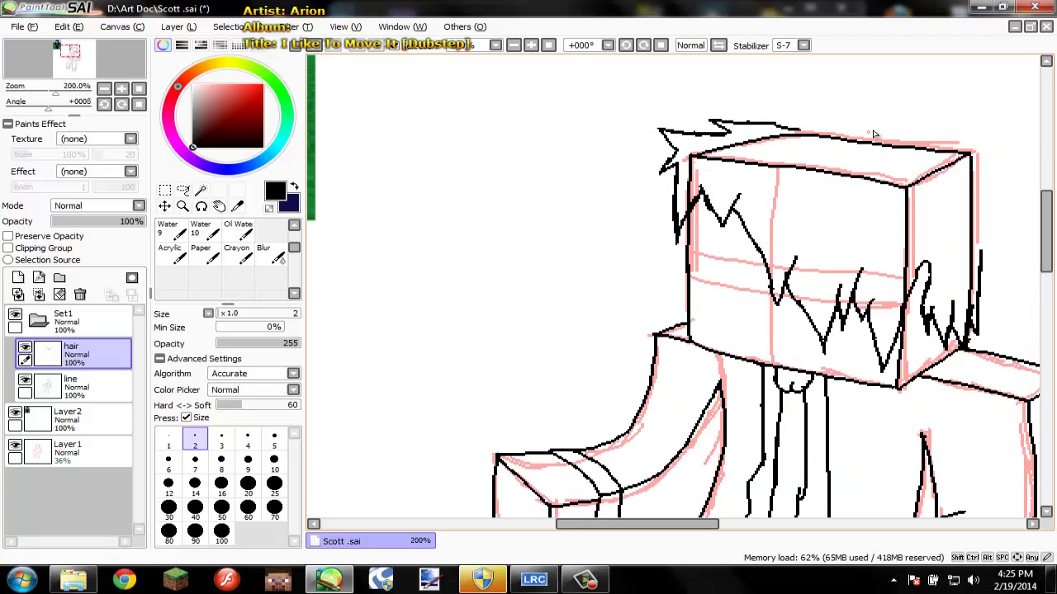
key("ctrl+z")
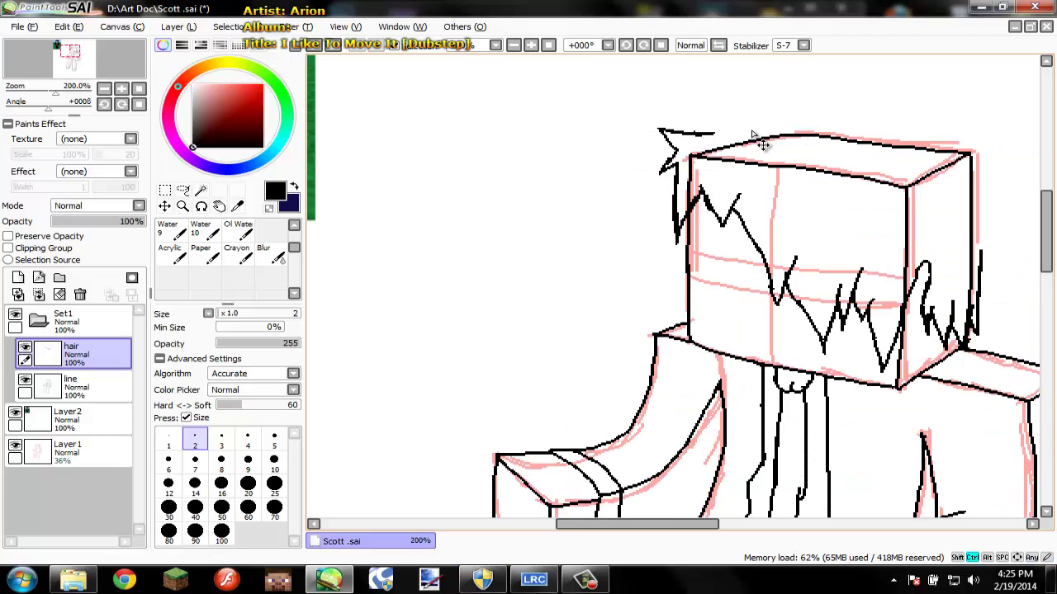
key("ctrl+z")
key("ctrl+z")
key("ctrl+z")
scroll(703, 149, "up", 3)
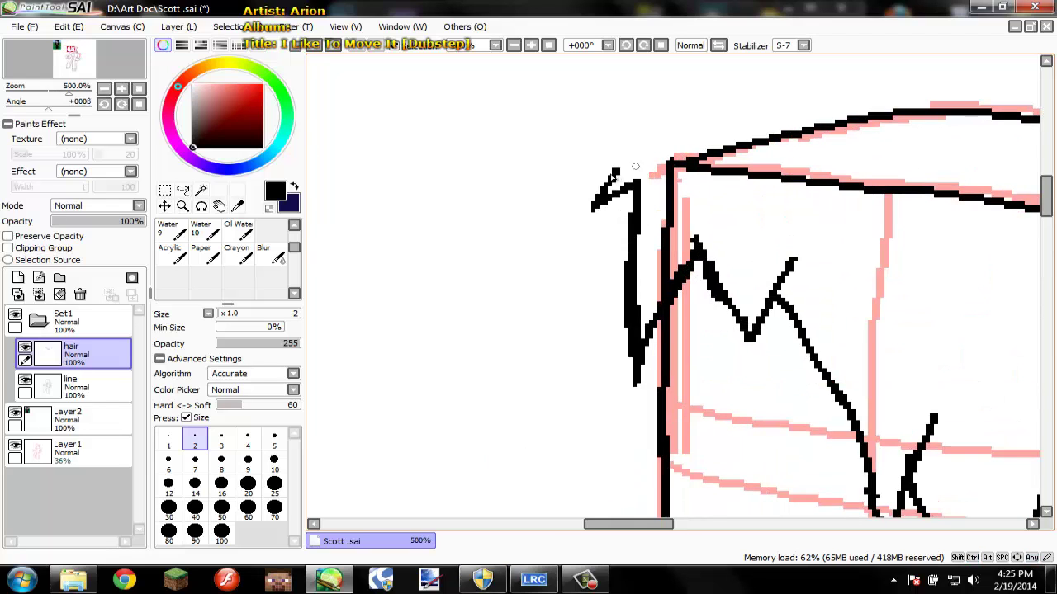
mouse_move(613, 175)
left_mouse_down()
mouse_move(631, 152)
mouse_move(778, 98)
mouse_move(906, 86)
mouse_move(575, 170)
mouse_move(635, 153)
left_mouse_up()
key("space")
mouse_move(731, 151)
left_mouse_down()
mouse_move(760, 179)
mouse_move(892, 202)
mouse_move(813, 209)
left_mouse_up()
key("space")
scroll(892, 207, "down", 4)
key("ctrl+z")
key("ctrl+z")
key("ctrl+z")
key("ctrl+z")
key("ctrl+z")
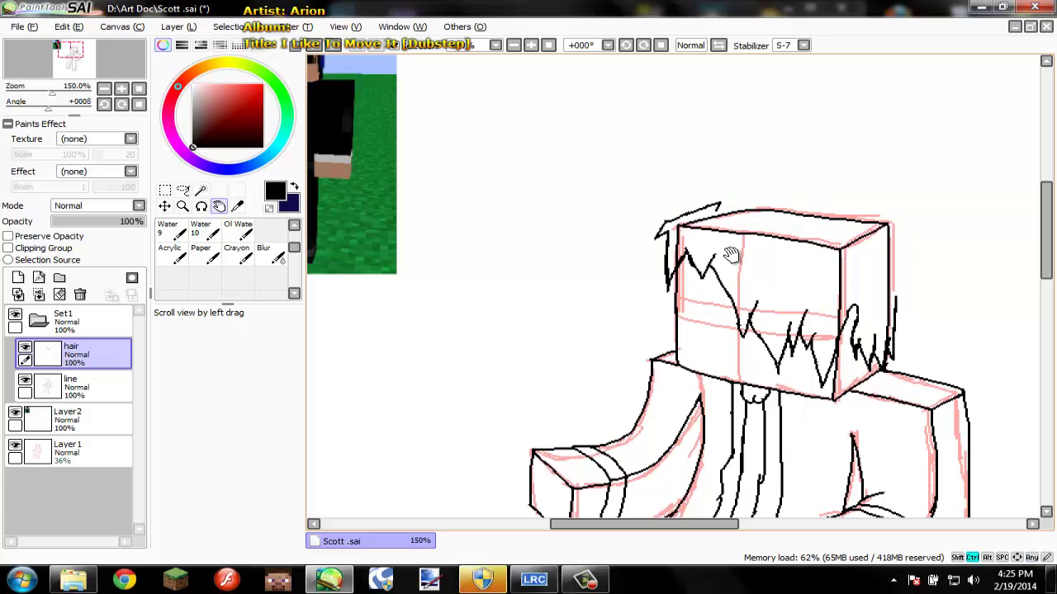
Ink the hair's outer contour from the small corner tip over the top of the head and down the back to a jagged end.
scroll(714, 227, "up", 3)
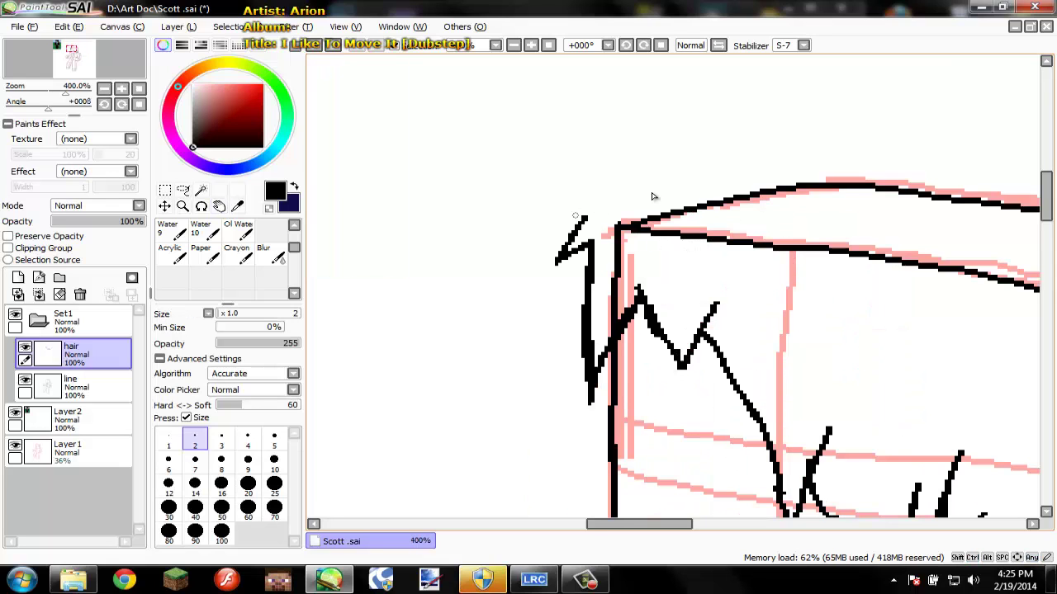
left_click_drag(652, 196, 576, 212)
mouse_move(643, 203)
left_mouse_down()
mouse_move(830, 170)
mouse_move(986, 181)
mouse_move(644, 205)
mouse_move(792, 218)
mouse_move(852, 238)
mouse_move(868, 358)
mouse_move(878, 339)
mouse_move(765, 220)
mouse_move(757, 301)
mouse_move(766, 351)
left_mouse_up()
key("space")
key("space")
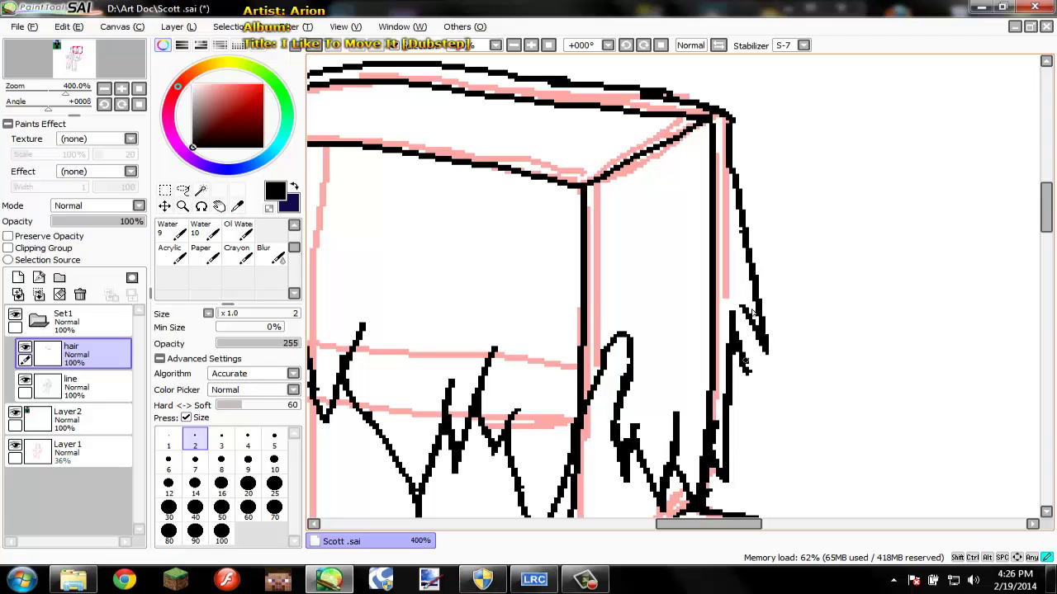
scroll(752, 357, "down", 4)
left_click_drag(673, 355, 712, 158)
Erase the uneven stretch of the hair's top contour near the back corner and redraw it as one clean line.
scroll(712, 159, "up", 5)
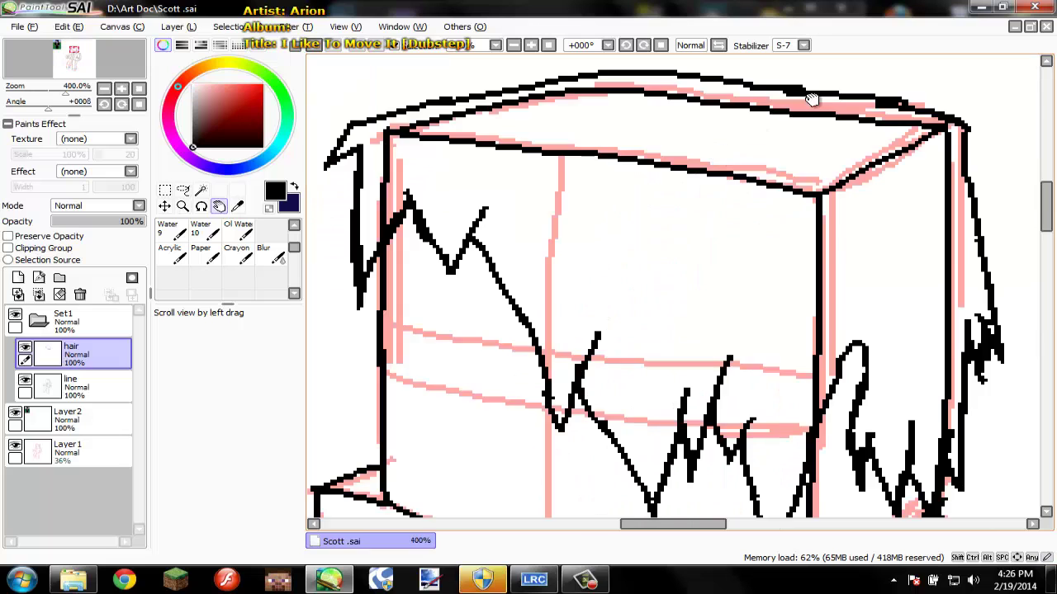
scroll(743, 174, "down", 2)
left_click_drag(774, 186, 832, 200)
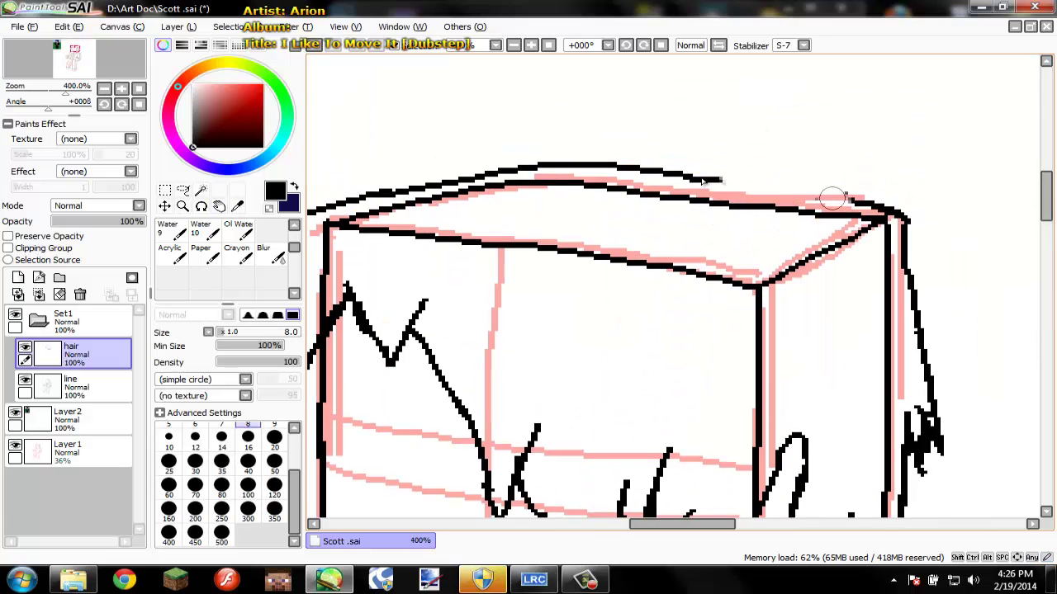
key("v")
key("n")
left_click_drag(721, 180, 788, 183)
key("ctrl+z")
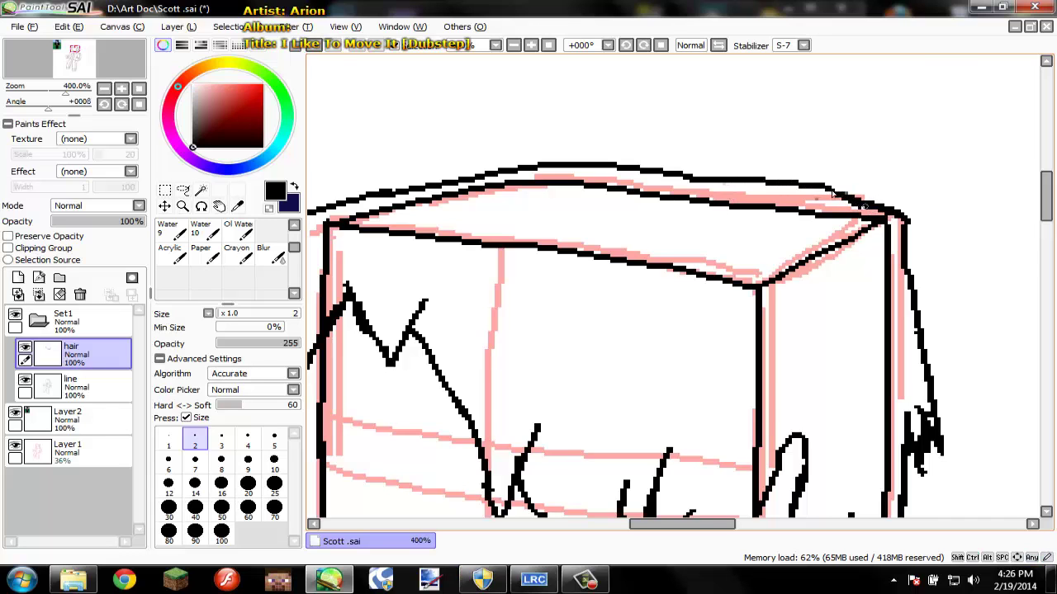
Touch up the fringe's spike tips and ink a small extra spike just inside the face's outer edge.
scroll(809, 190, "down", 3)
scroll(673, 252, "up", 4)
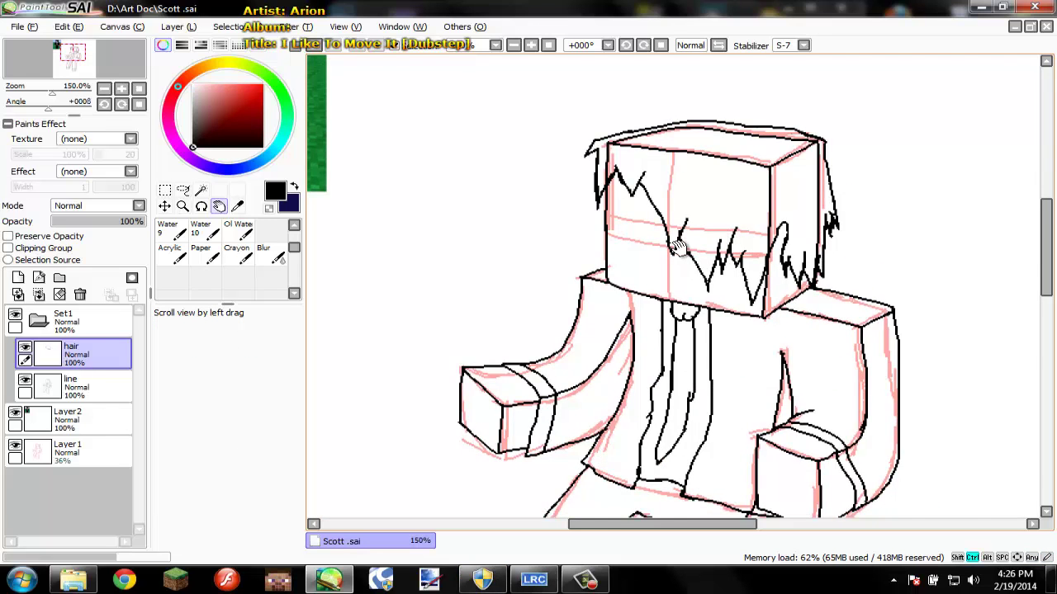
mouse_move(653, 264)
left_mouse_down()
mouse_move(664, 300)
mouse_move(673, 271)
left_mouse_up()
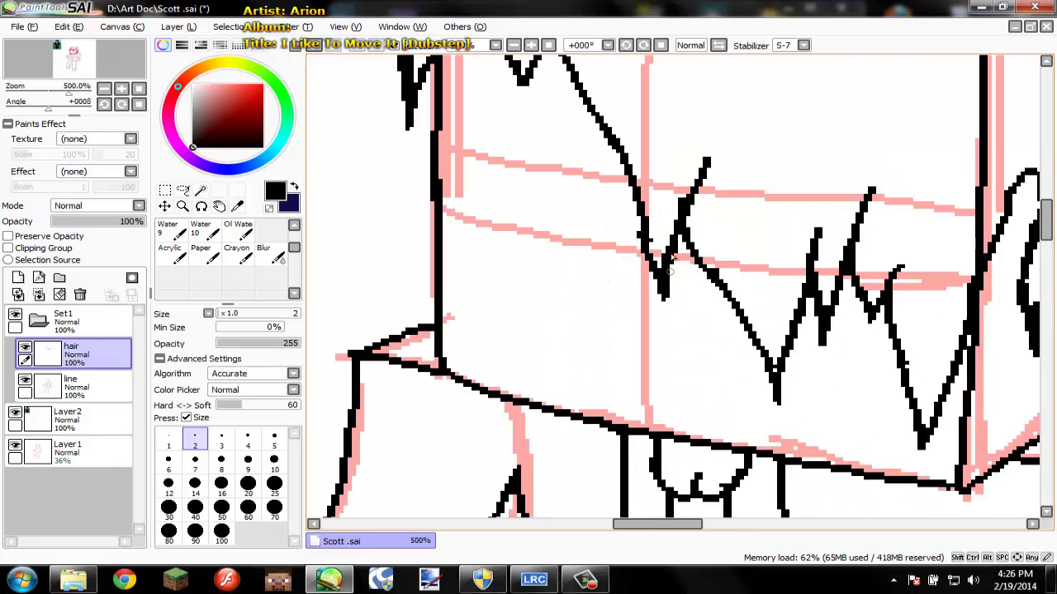
scroll(673, 258, "down", 4)
key("space")
scroll(631, 206, "up", 4)
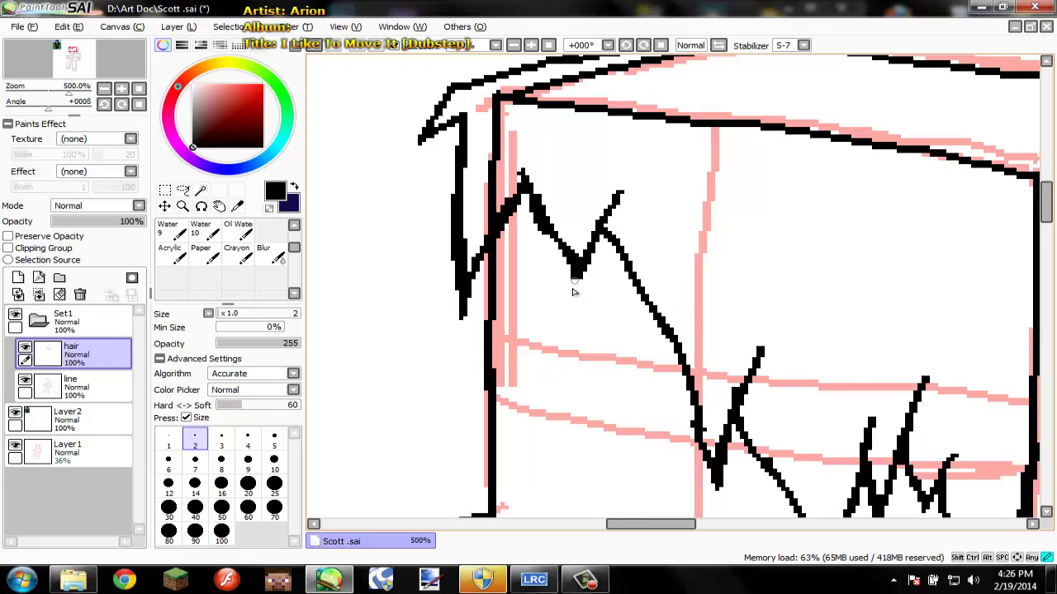
left_click_drag(518, 280, 526, 225)
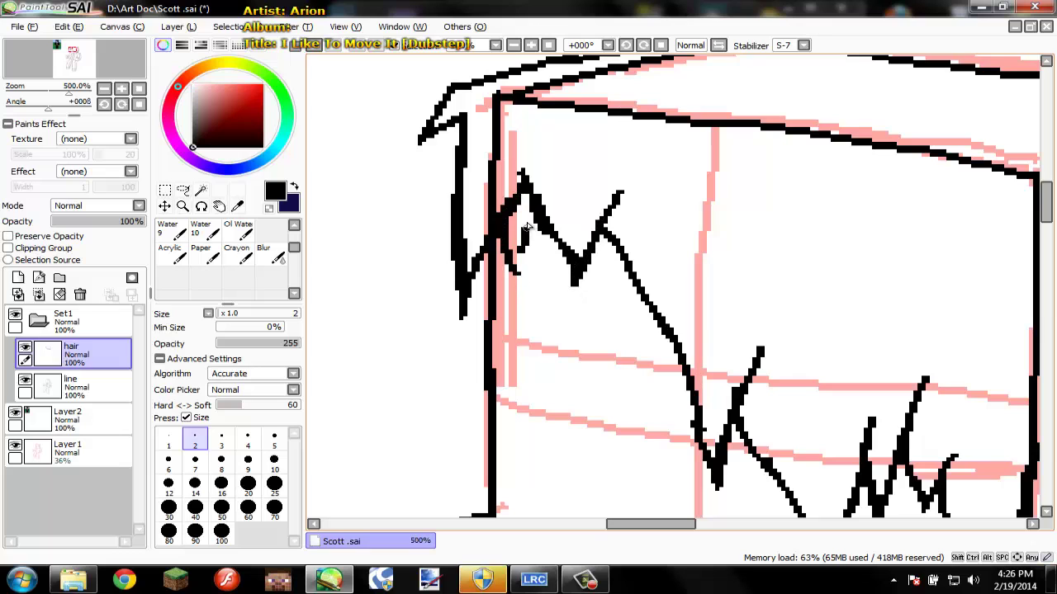
scroll(518, 280, "down", 4)
key("space")
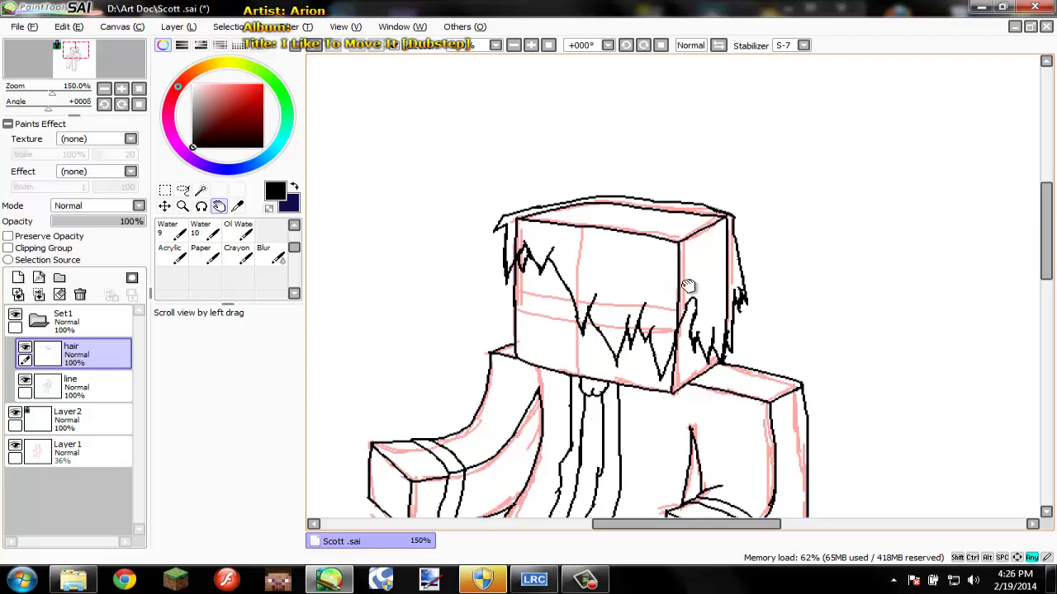
mouse_move(688, 288)
left_mouse_down()
mouse_move(767, 236)
mouse_move(690, 216)
mouse_move(635, 245)
left_mouse_up()
left_click_drag(656, 283, 684, 312)
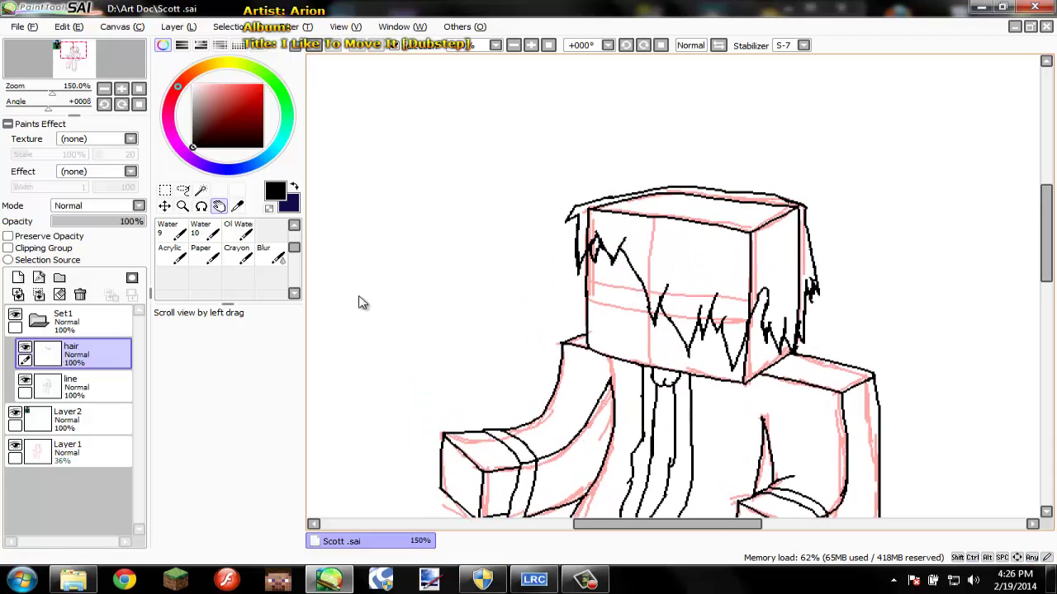
Add a new layer above the line layer and name it "face".
left_click(52, 385)
left_click(18, 277)
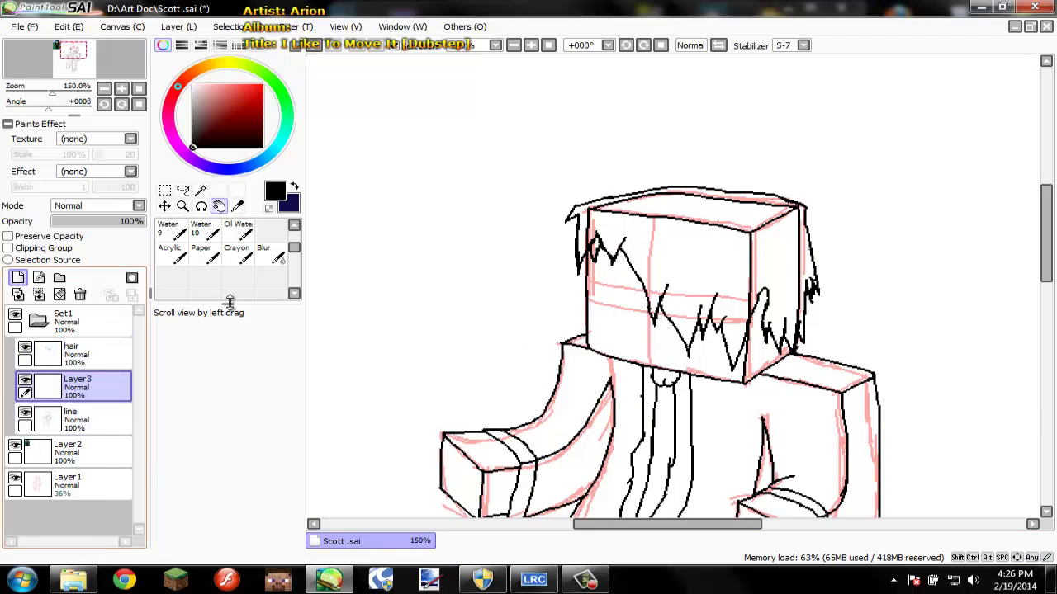
double_click(100, 379)
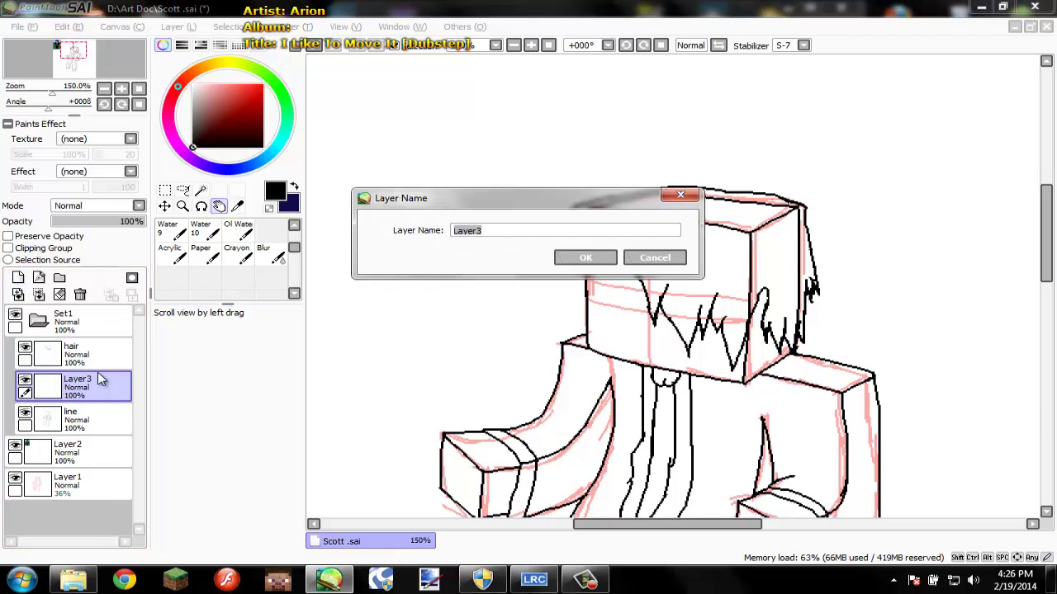
type("face")
key("Return")
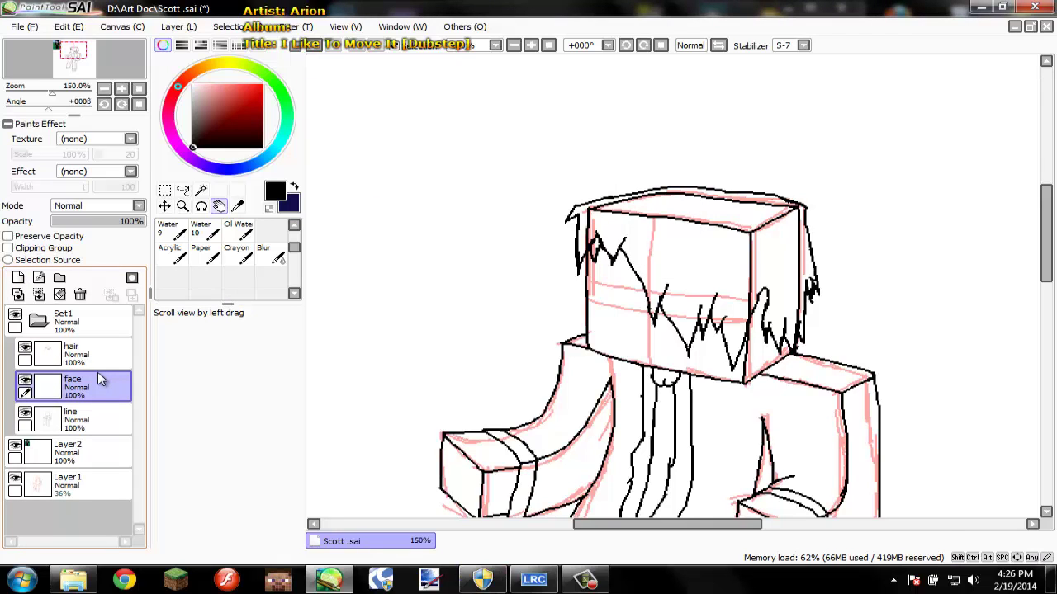
Ink a thick, slanted upper eyelid with a short lash along the upper eye guideline, below the short fringe spikes.
scroll(583, 323, "up", 2)
left_click_drag(779, 285, 743, 292)
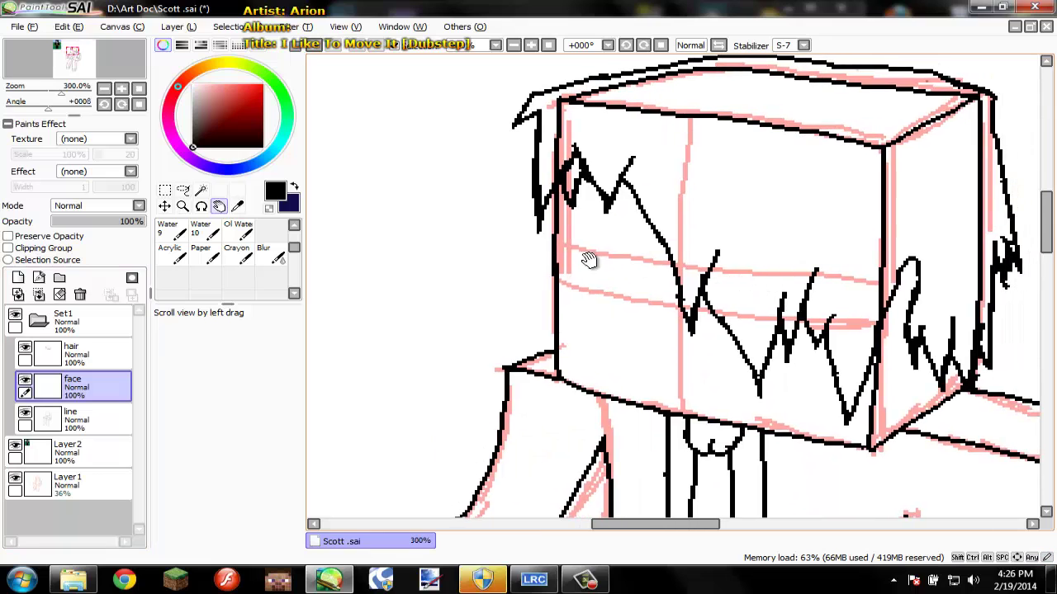
key("n")
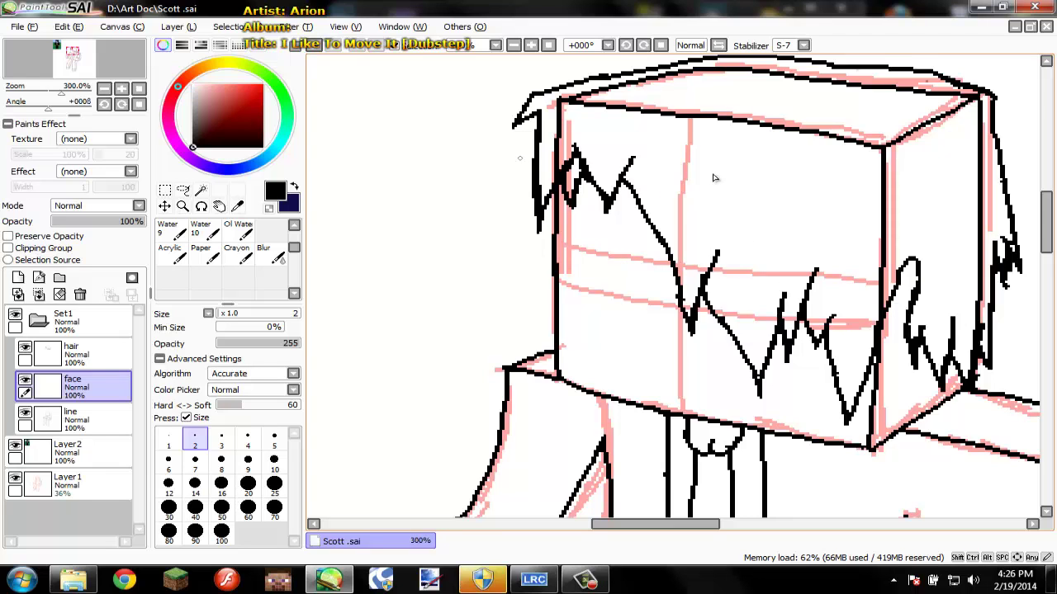
scroll(690, 228, "up", 5)
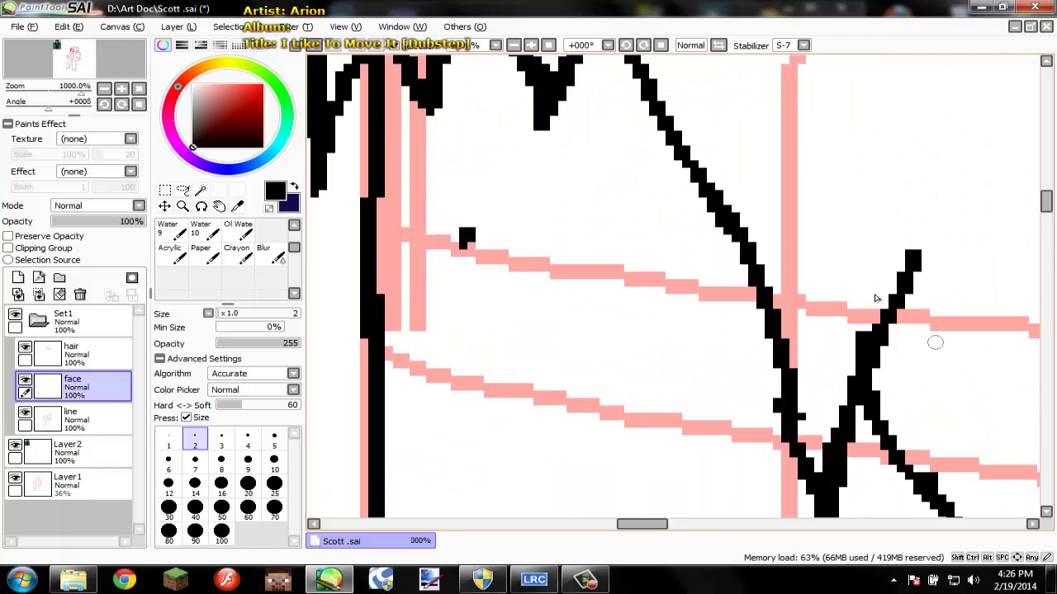
scroll(876, 298, "down", 3)
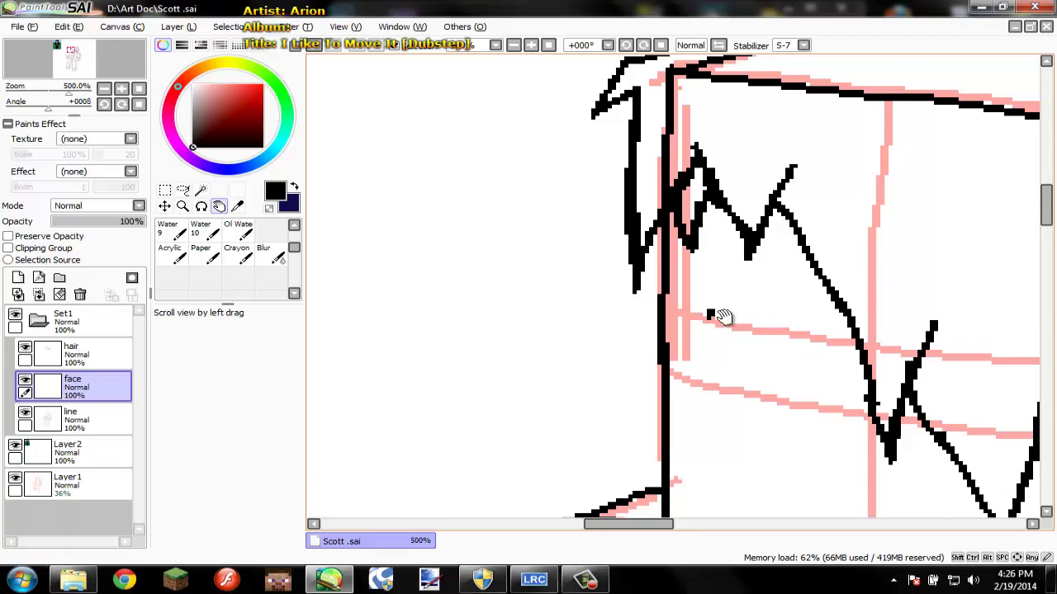
scroll(724, 314, "up", 3)
mouse_move(615, 272)
left_mouse_down()
mouse_move(713, 275)
mouse_move(815, 312)
left_mouse_up()
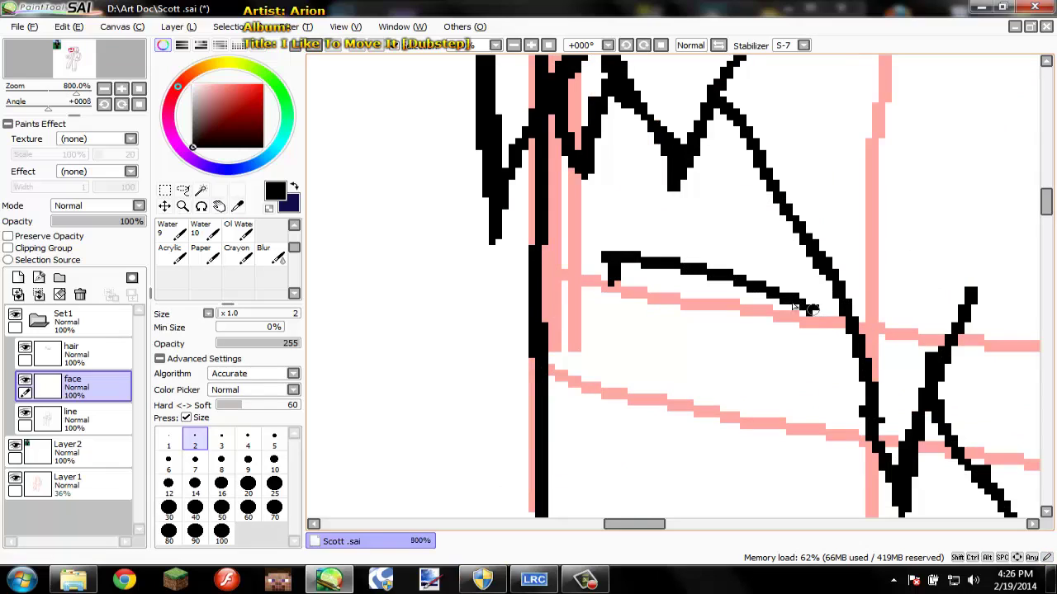
left_click_drag(627, 248, 591, 241)
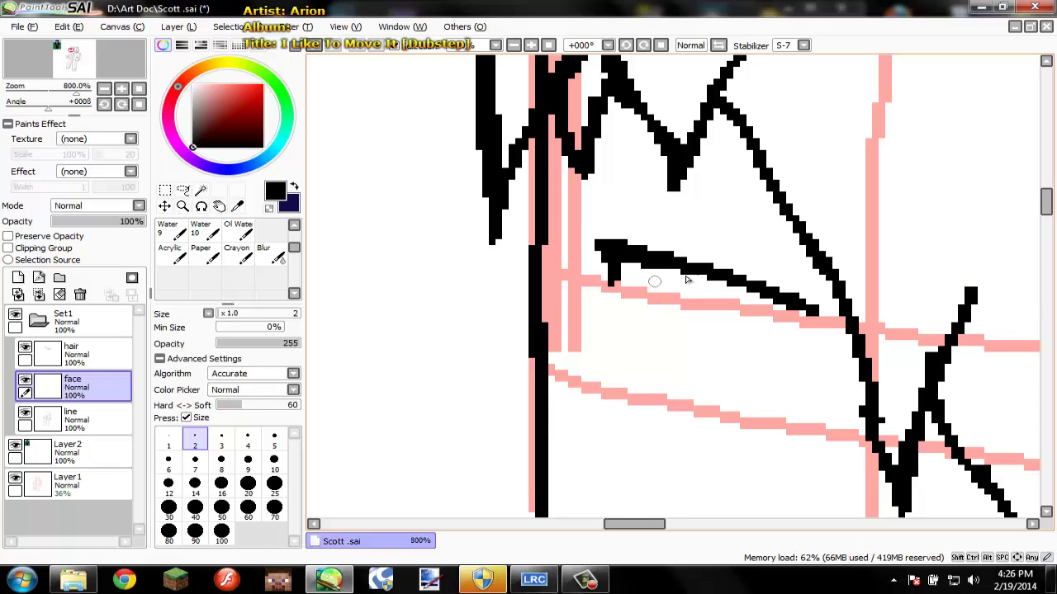
Ink a rounded, U-shaped iris outline hanging from the eyelid, redoing its lower curve.
mouse_move(666, 311)
left_mouse_down()
mouse_move(672, 351)
mouse_move(687, 363)
mouse_move(746, 369)
left_mouse_up()
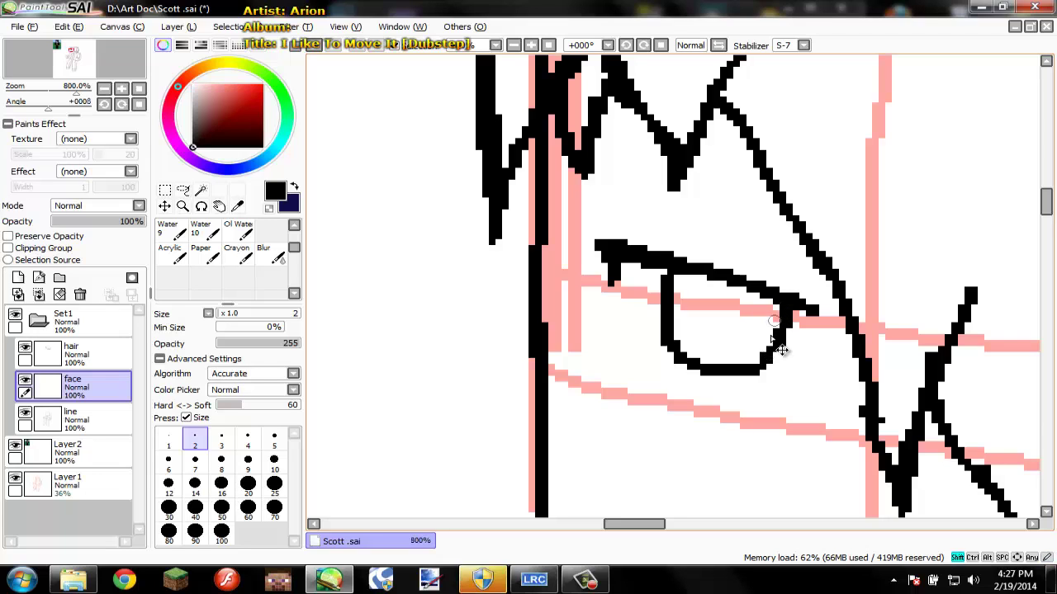
key("ctrl+z")
left_click_drag(698, 361, 764, 373)
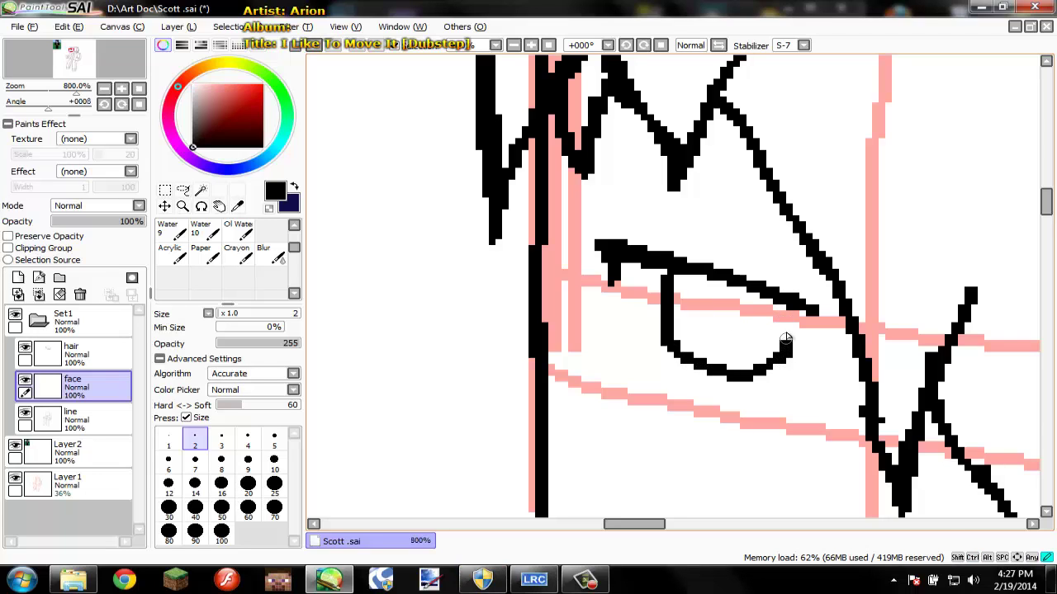
scroll(682, 275, "down", 5)
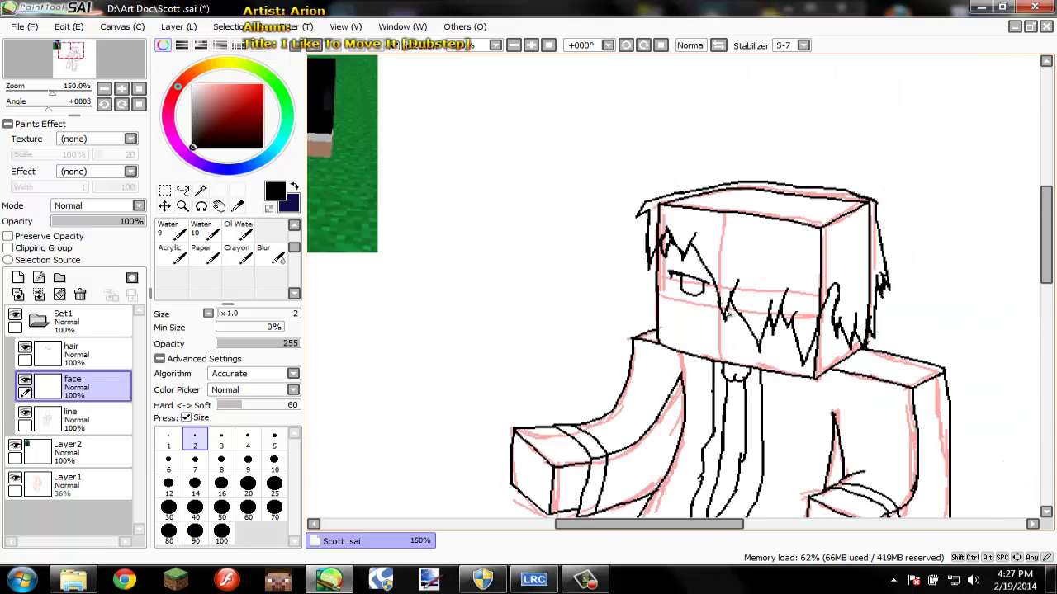
Ink a flat, slightly slanted rectangular mouth low on the face, from the vertical guideline to the long fringe spike.
scroll(729, 333, "up", 3)
left_click_drag(698, 298, 661, 286)
scroll(702, 339, "up", 1)
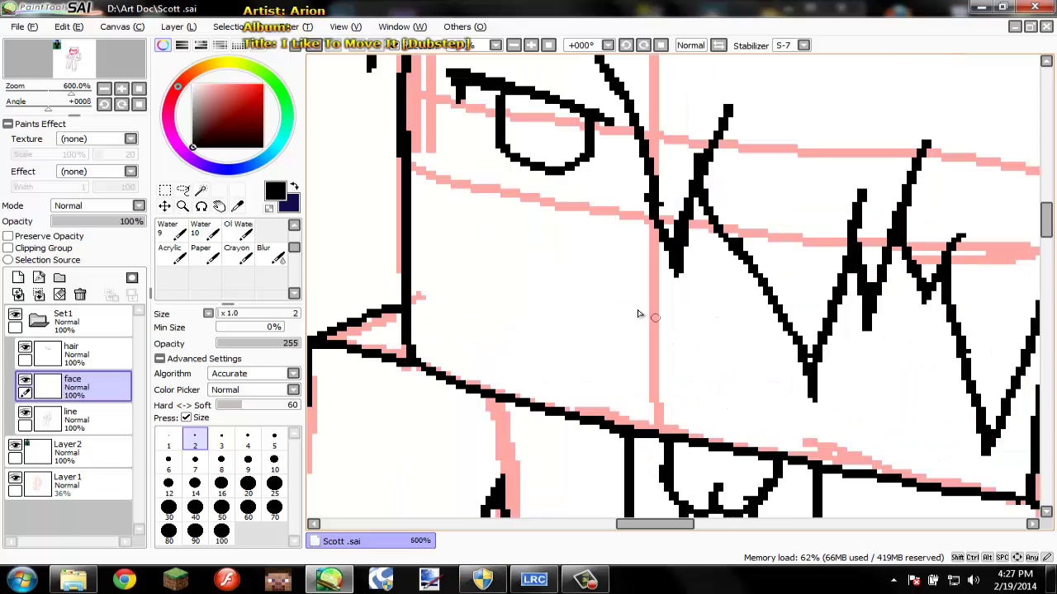
key("ctrl+z")
left_click_drag(771, 326, 785, 324)
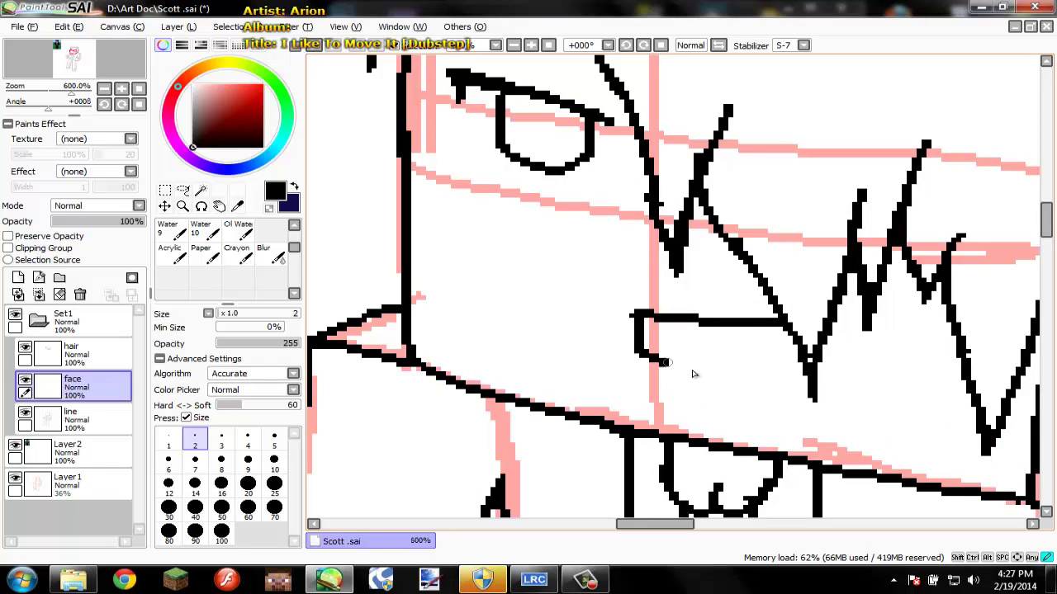
left_click_drag(666, 362, 779, 389)
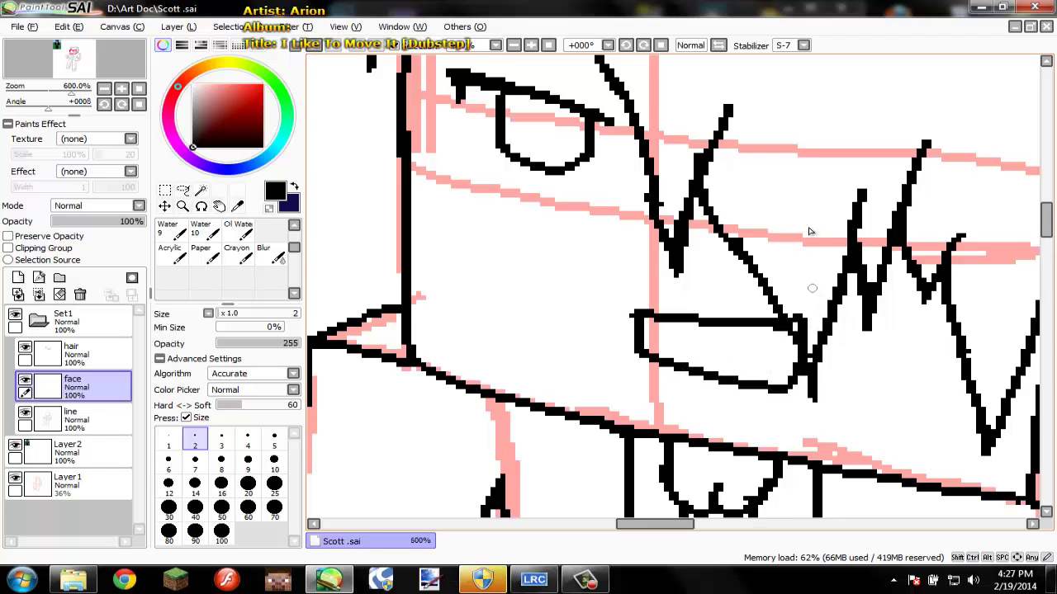
Toggle the face layer's visibility repeatedly to compare the head with and without the inked facial features.
left_click_drag(817, 290, 685, 369)
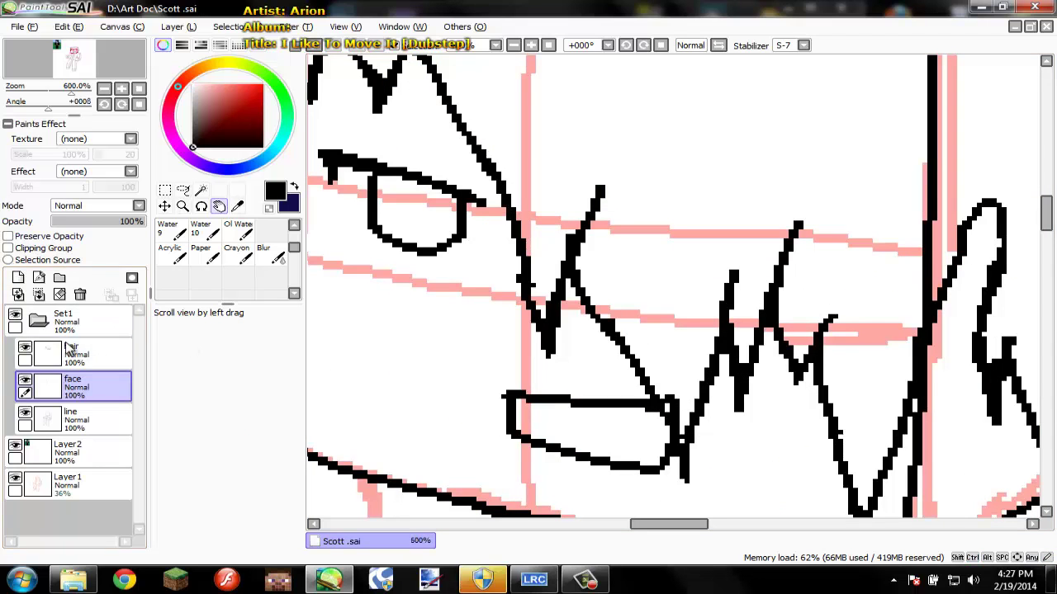
left_click(25, 382)
left_click(25, 382)
left_click(26, 382)
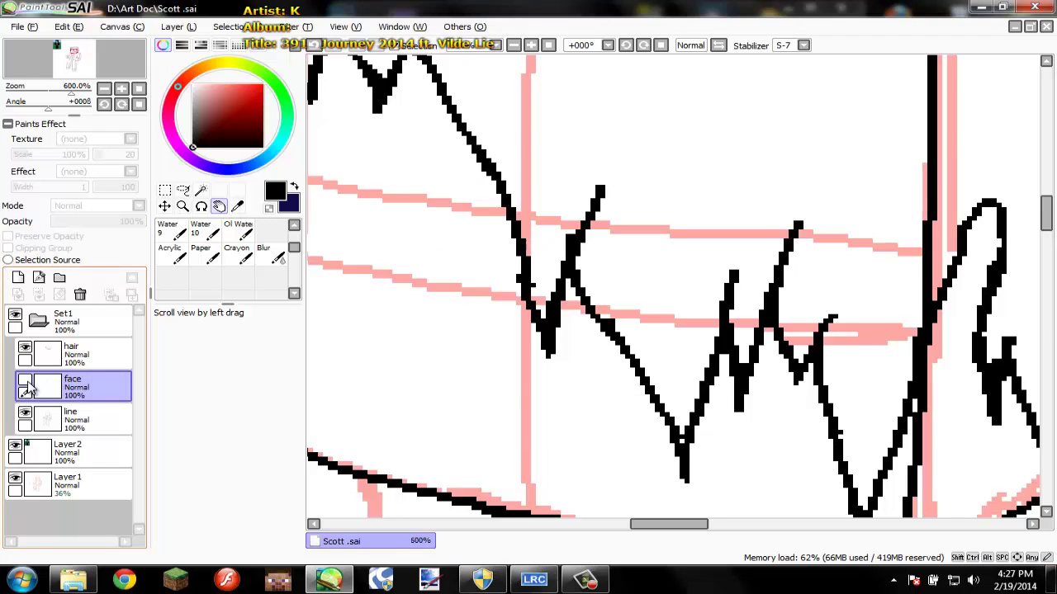
left_click(26, 382)
left_click(26, 383)
left_click(25, 382)
left_click(26, 382)
left_click(26, 383)
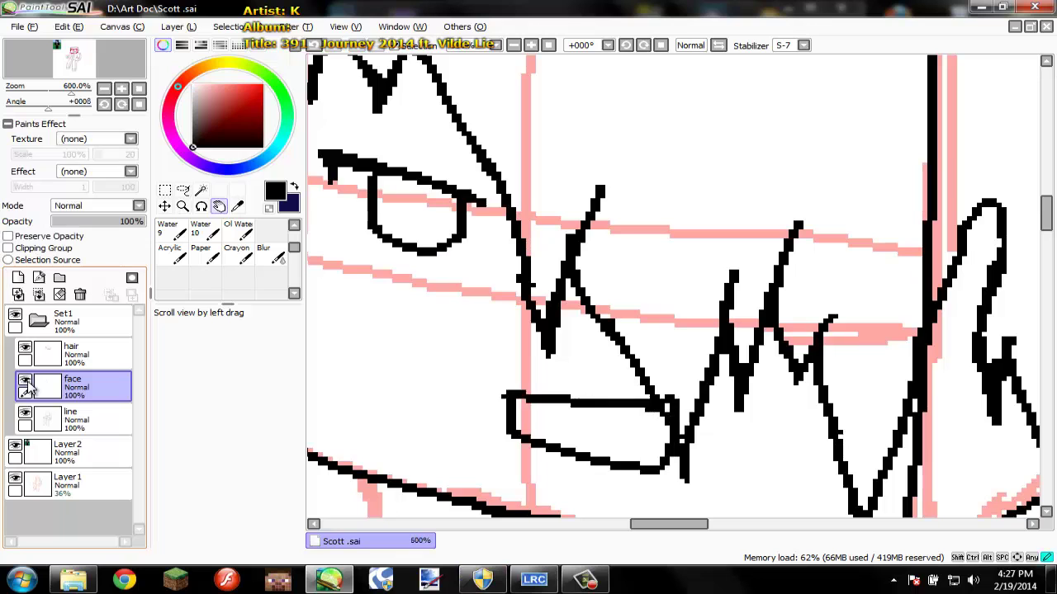
left_click(26, 383)
left_click(26, 382)
Ink a narrow, slanted eyebrow outline above the upper eyelid on the face layer, crossing the fringe, and save the drawing.
scroll(496, 231, "down", 2)
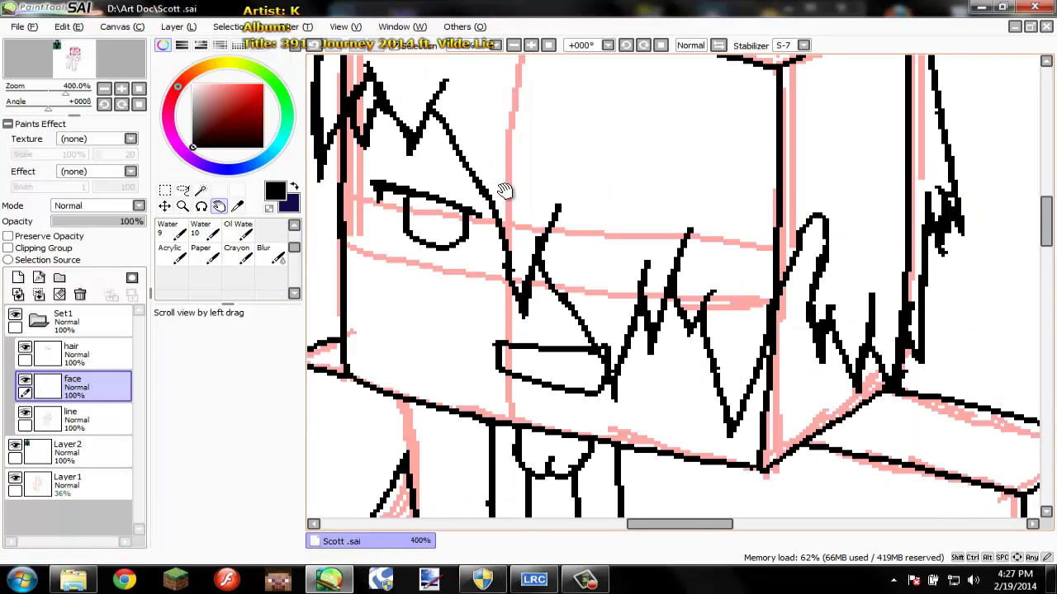
left_click_drag(590, 267, 607, 282)
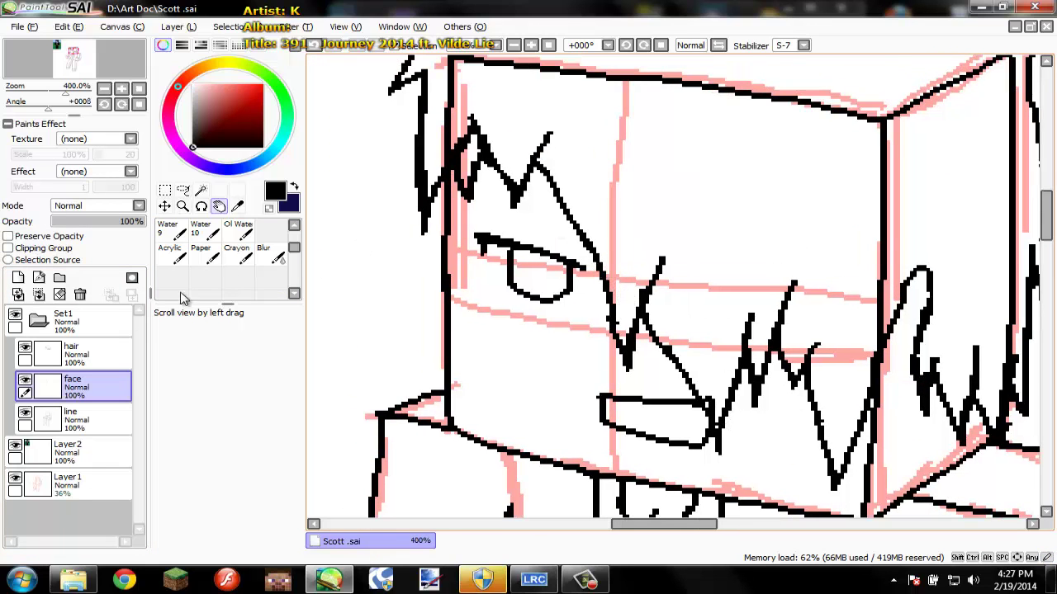
left_click(75, 357)
left_click(81, 380)
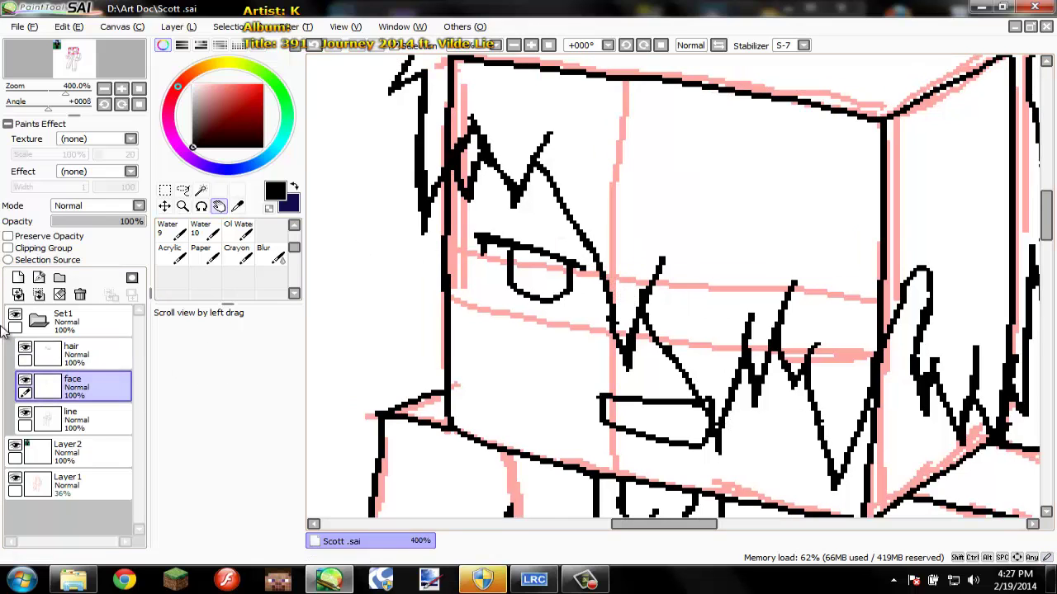
scroll(510, 173, "up", 2)
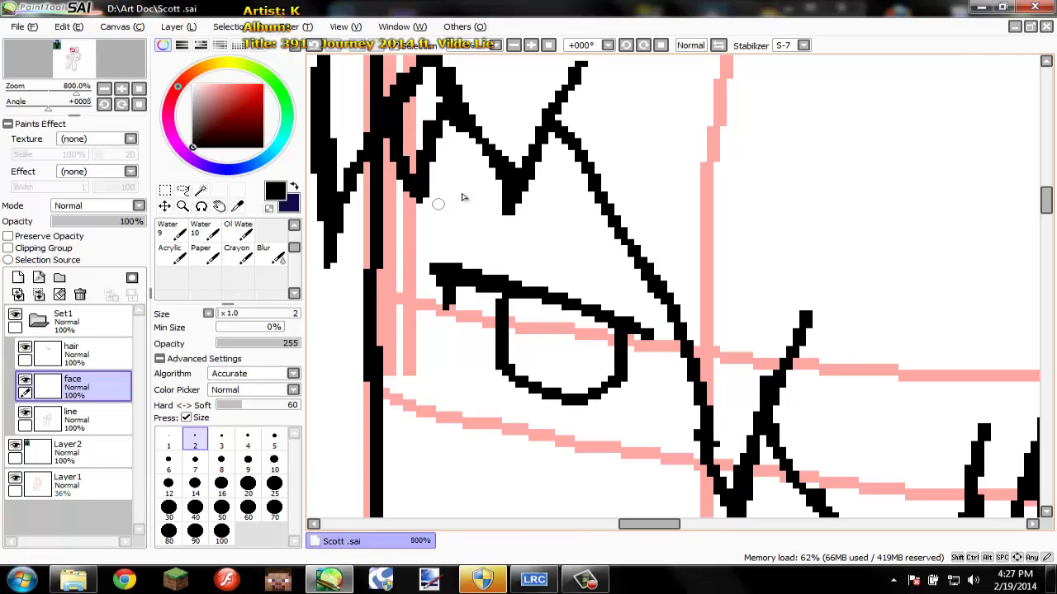
mouse_move(462, 196)
left_mouse_down()
mouse_move(664, 302)
mouse_move(682, 273)
mouse_move(615, 221)
left_mouse_up()
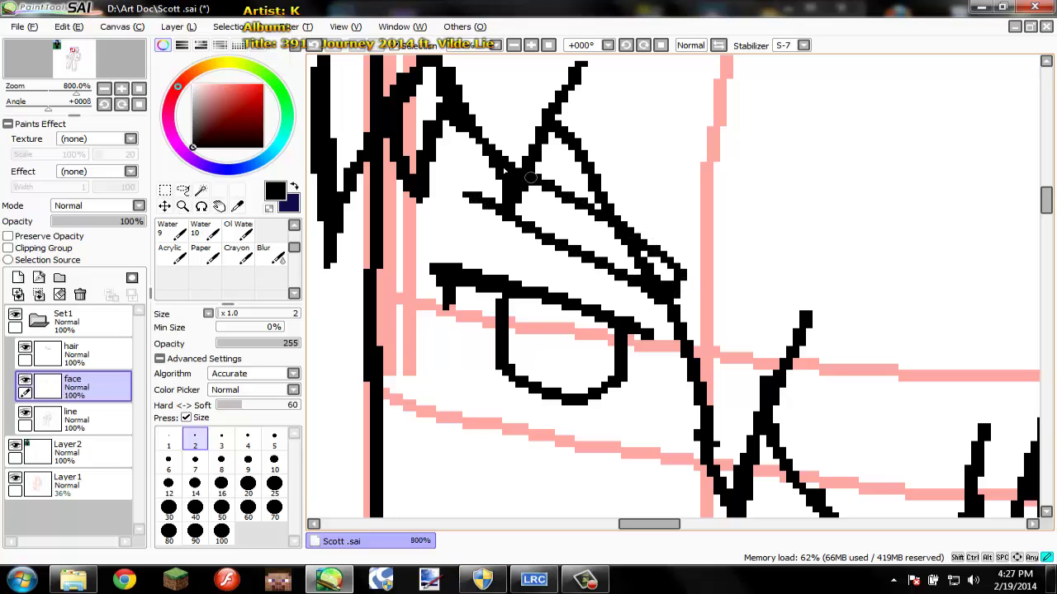
left_click_drag(467, 167, 464, 196)
scroll(643, 223, "down", 6)
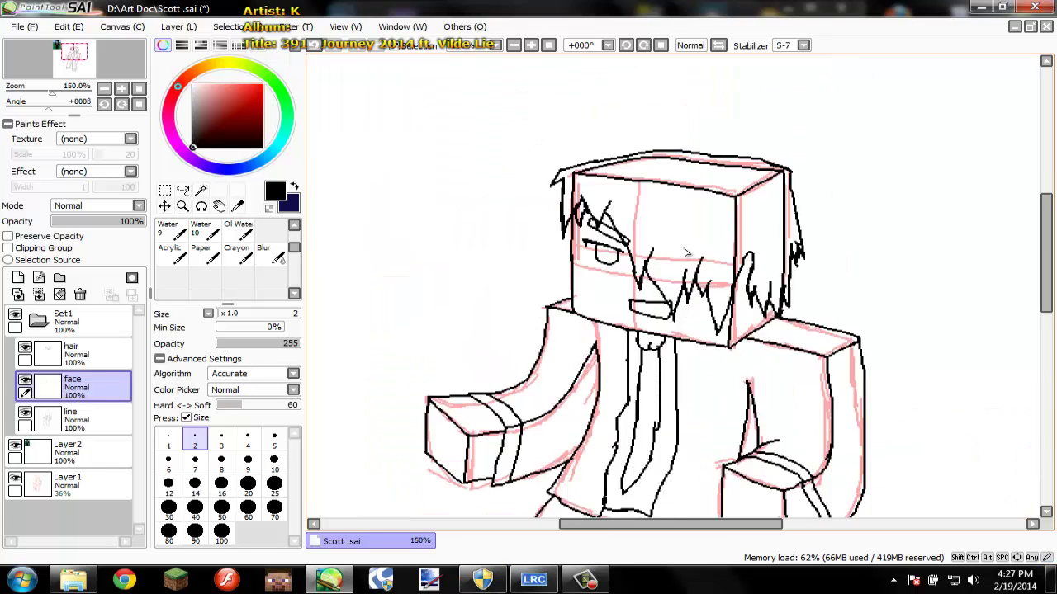
key("ctrl+s")
Examine the whole inked character beside the reference picture at several zoom levels.
mouse_move(702, 293)
left_mouse_down()
mouse_move(721, 332)
mouse_move(732, 293)
mouse_move(713, 251)
mouse_move(757, 196)
mouse_move(746, 283)
mouse_move(664, 234)
left_mouse_up()
scroll(757, 196, "down", 3)
scroll(756, 195, "up", 3)
scroll(726, 272, "down", 2)
left_click(587, 578)
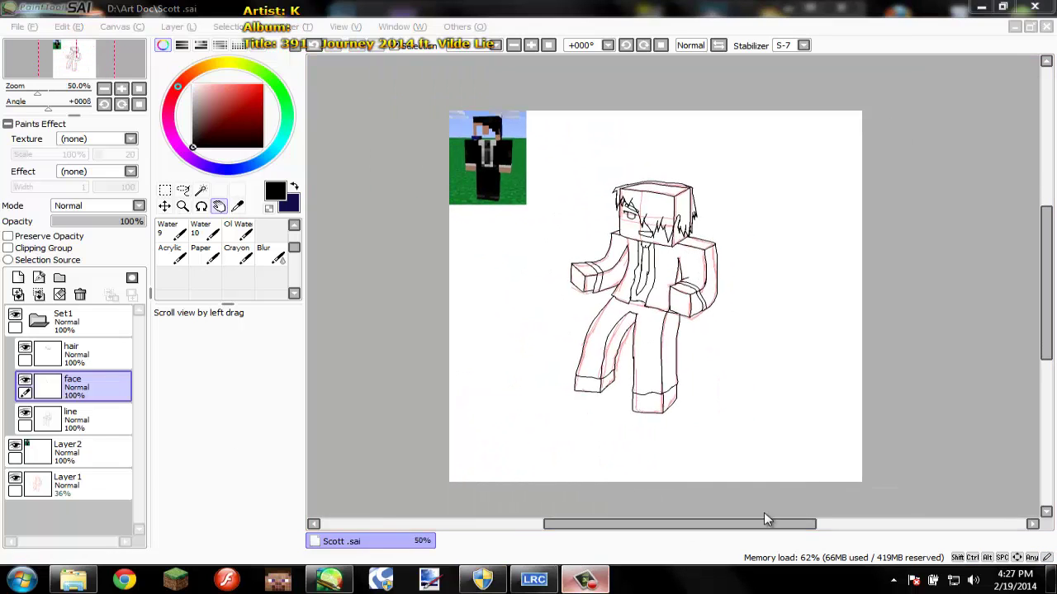
left_click(1020, 470)
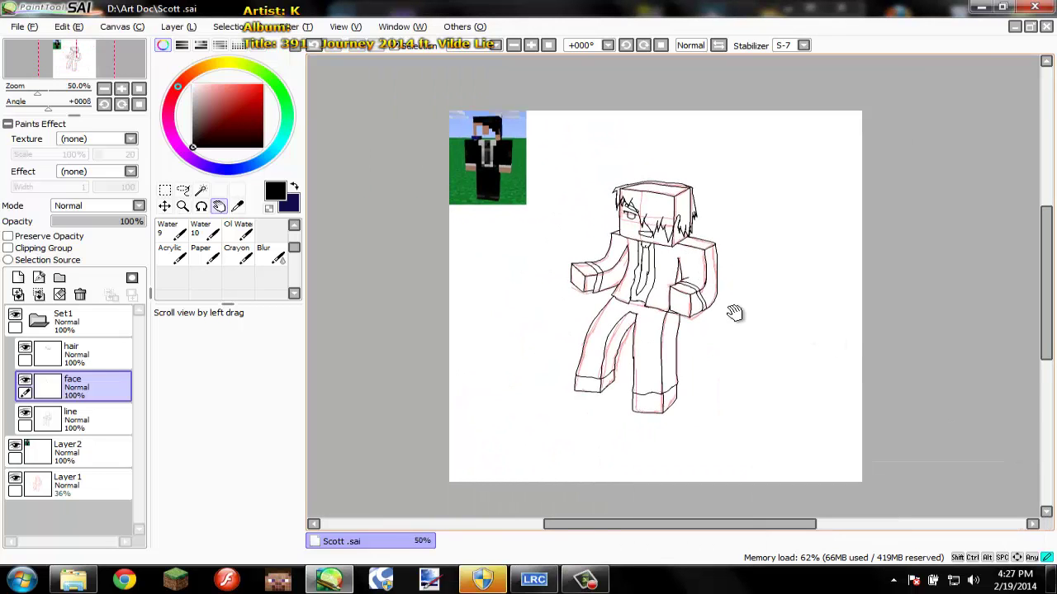
left_click_drag(733, 308, 719, 291)
scroll(691, 293, "up", 3)
scroll(692, 293, "down", 2)
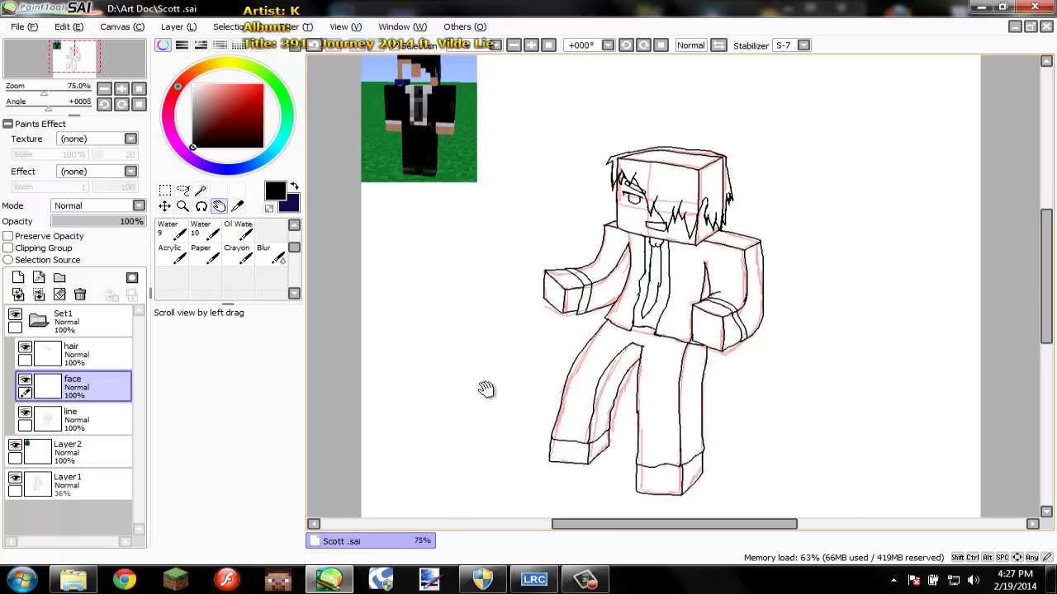
Raise the opacity of the red sketch on Layer1 to 55%, save the file and make the line layer active.
left_click(29, 485)
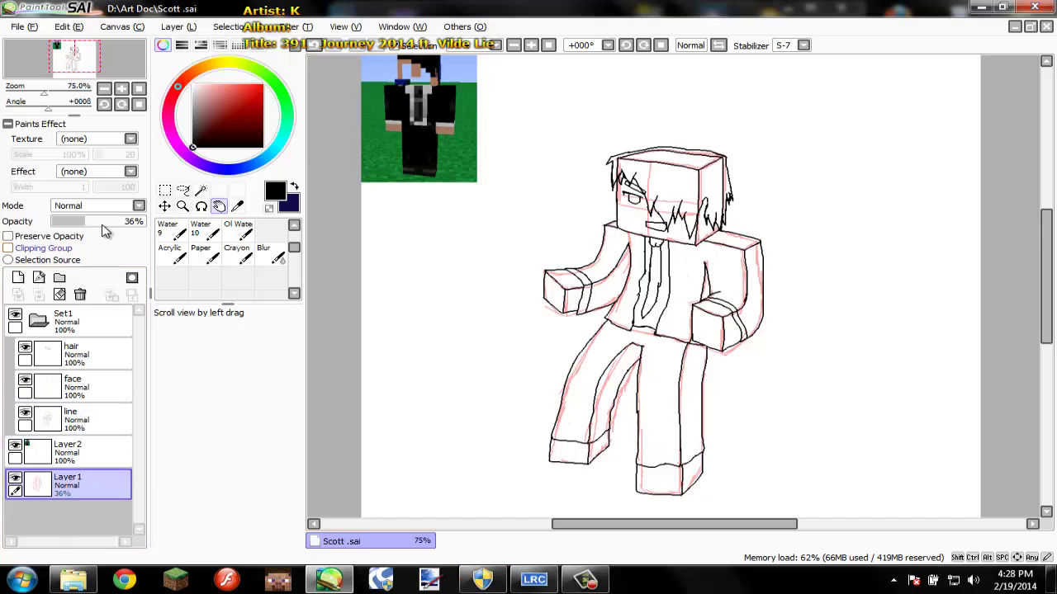
mouse_move(90, 221)
left_mouse_down()
mouse_move(117, 221)
mouse_move(103, 228)
left_mouse_up()
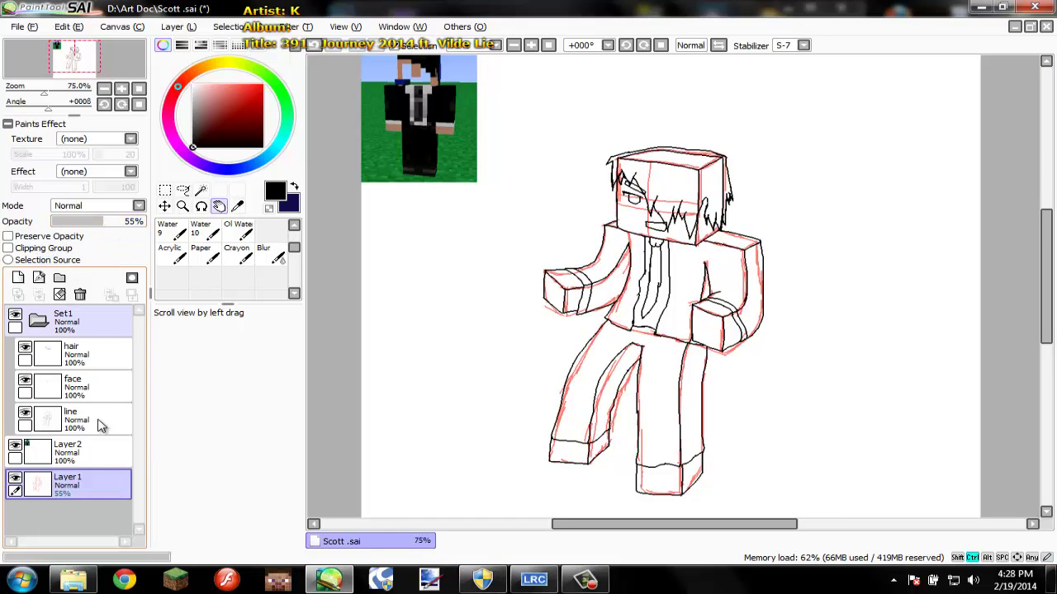
left_click(82, 420)
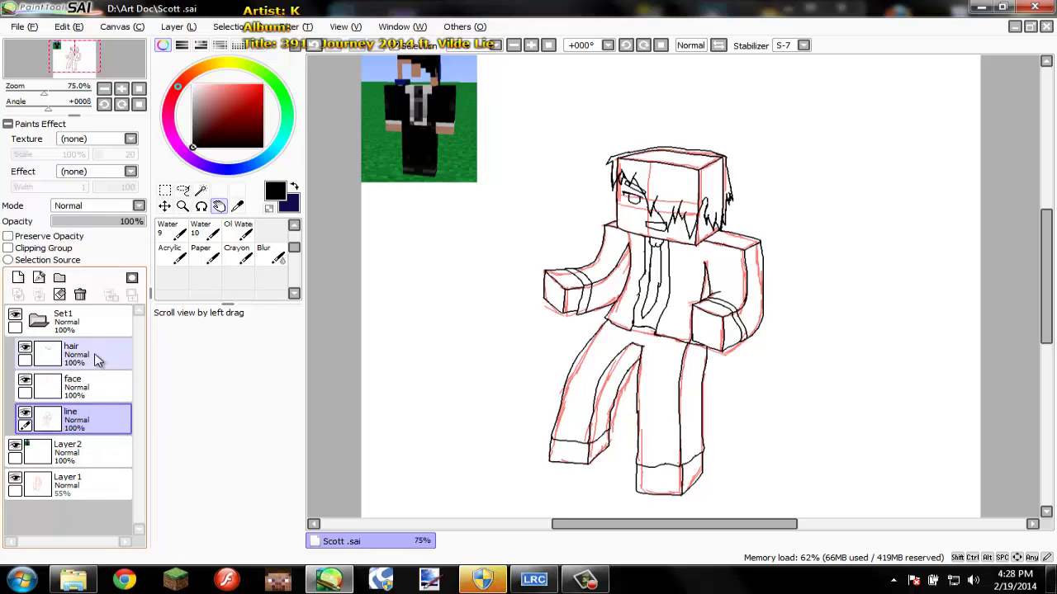
left_click_drag(738, 300, 753, 331)
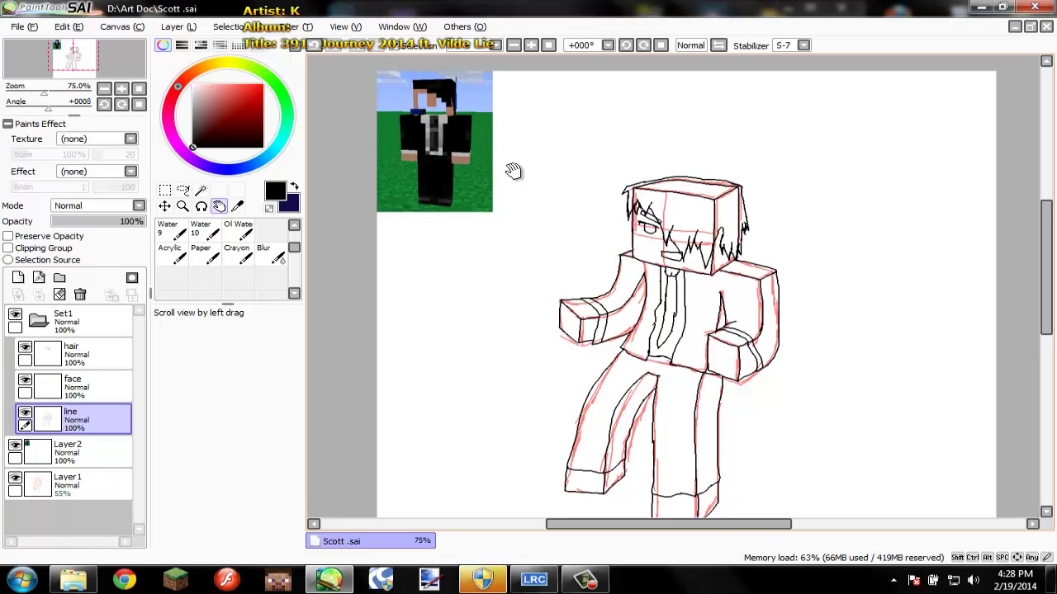
mouse_move(710, 291)
left_mouse_down()
mouse_move(646, 259)
mouse_move(702, 303)
left_mouse_up()
left_click_drag(529, 157, 573, 226)
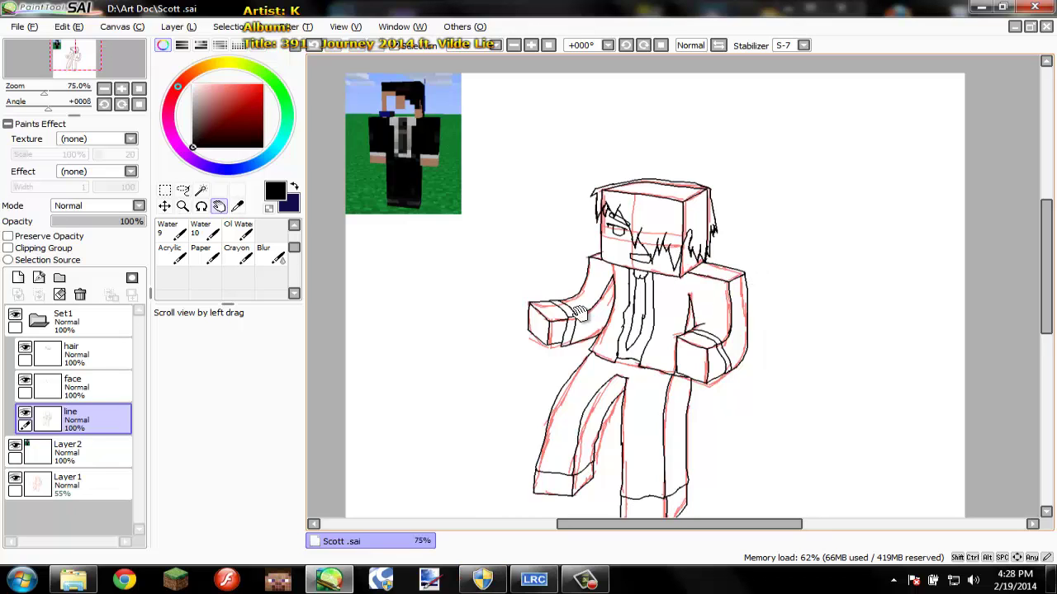
left_click_drag(750, 374, 689, 351)
mouse_move(574, 290)
left_mouse_down()
mouse_move(574, 314)
mouse_move(547, 295)
mouse_move(671, 427)
mouse_move(659, 383)
mouse_move(644, 464)
left_mouse_up()
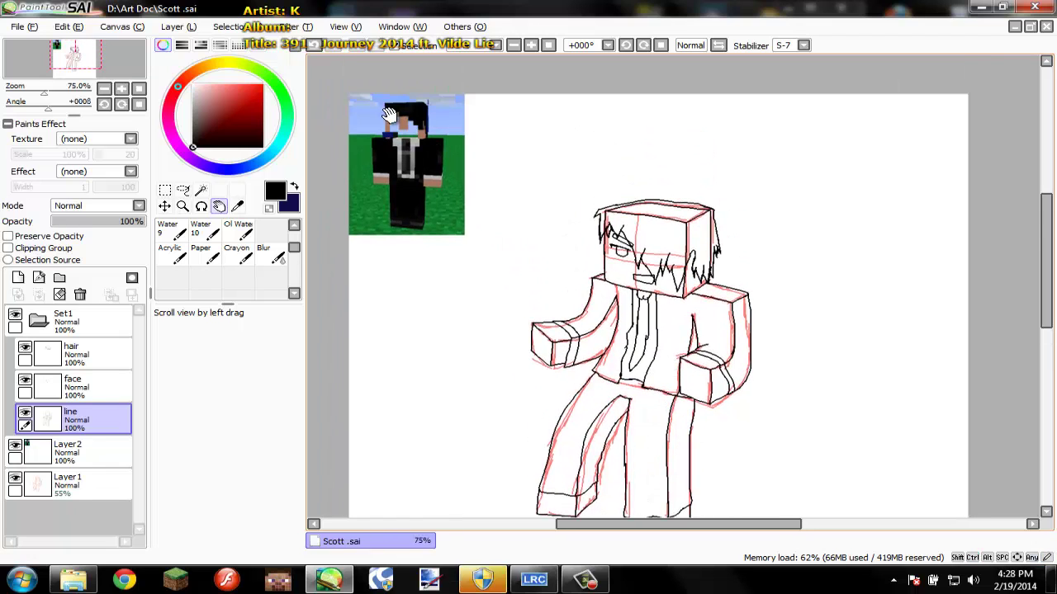
left_click_drag(612, 251, 589, 203)
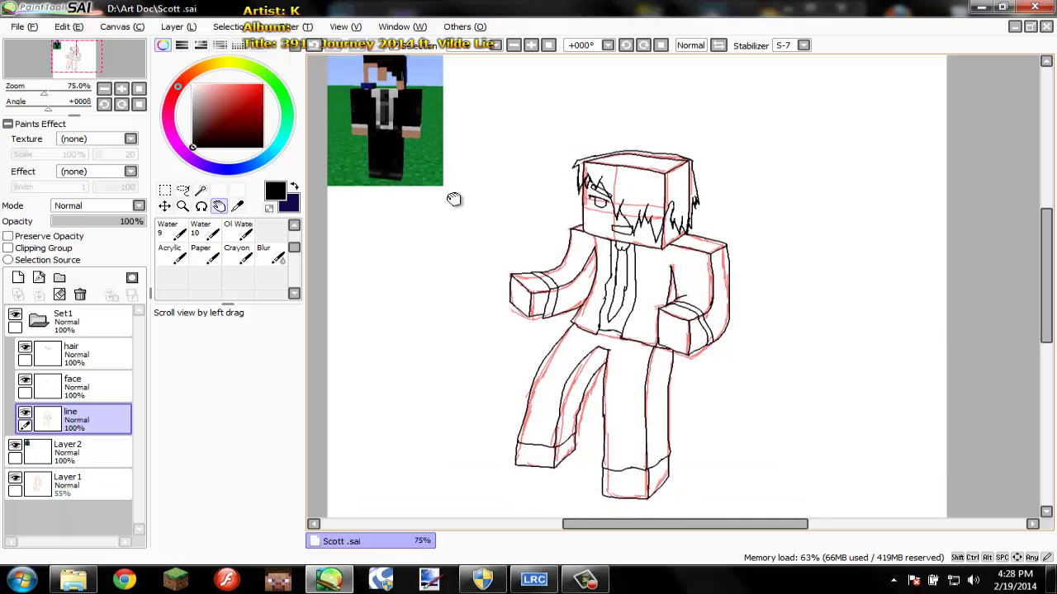
left_click_drag(454, 199, 459, 225)
mouse_move(703, 218)
left_mouse_down()
mouse_move(683, 230)
mouse_move(725, 265)
left_mouse_up()
left_click_drag(641, 257, 636, 231)
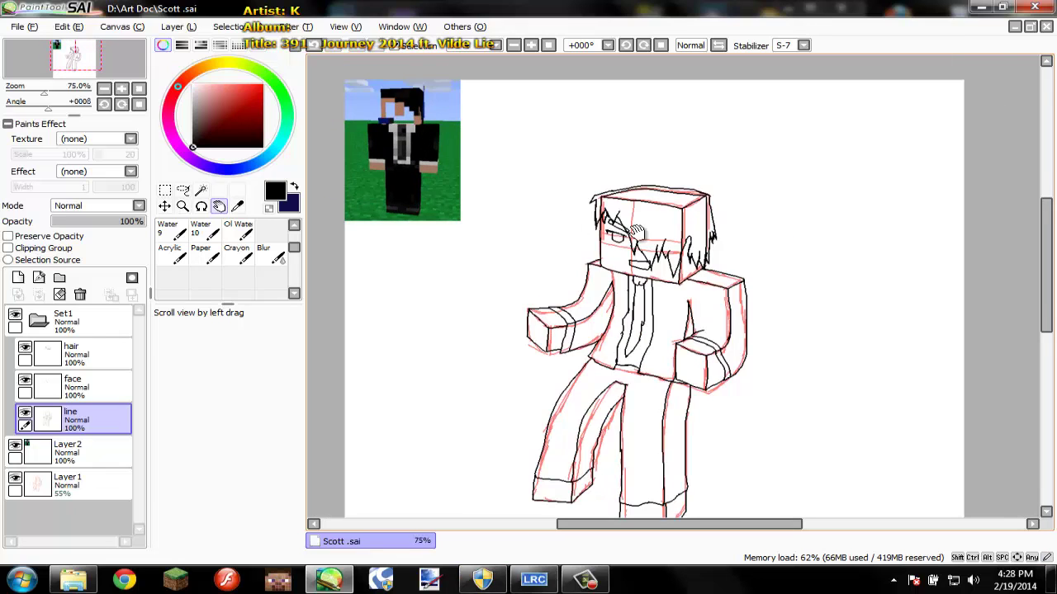
left_click_drag(733, 279, 715, 271)
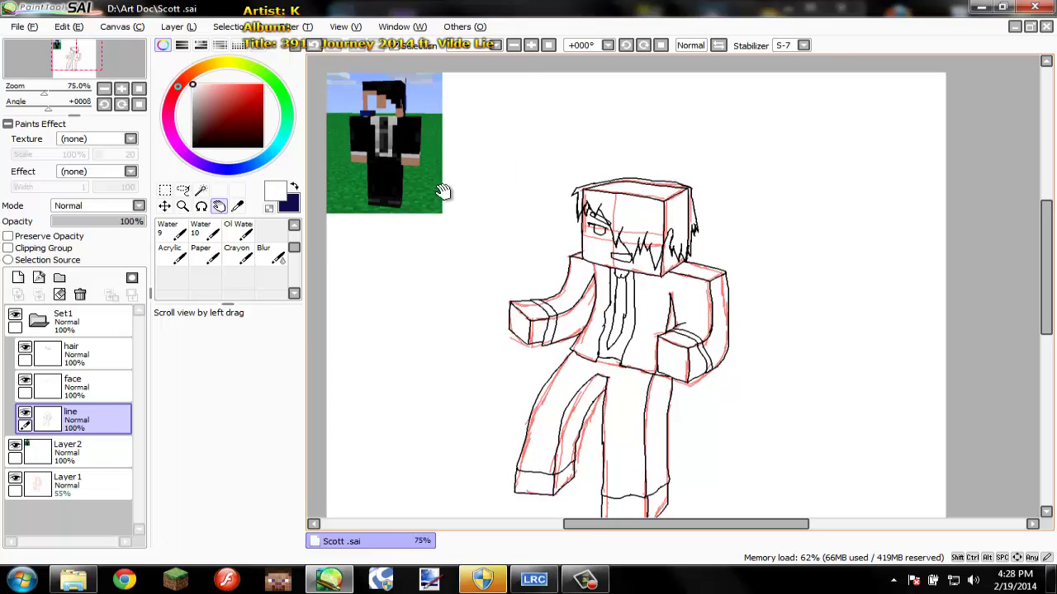
left_click_drag(598, 225, 623, 263)
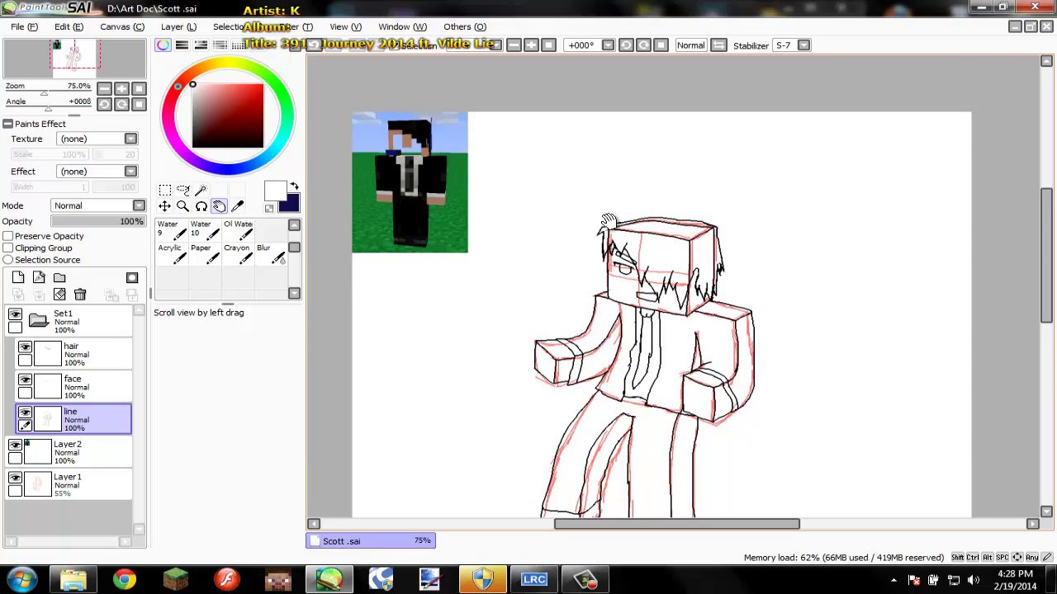
mouse_move(640, 221)
left_mouse_down()
mouse_move(603, 204)
mouse_move(620, 219)
left_mouse_up()
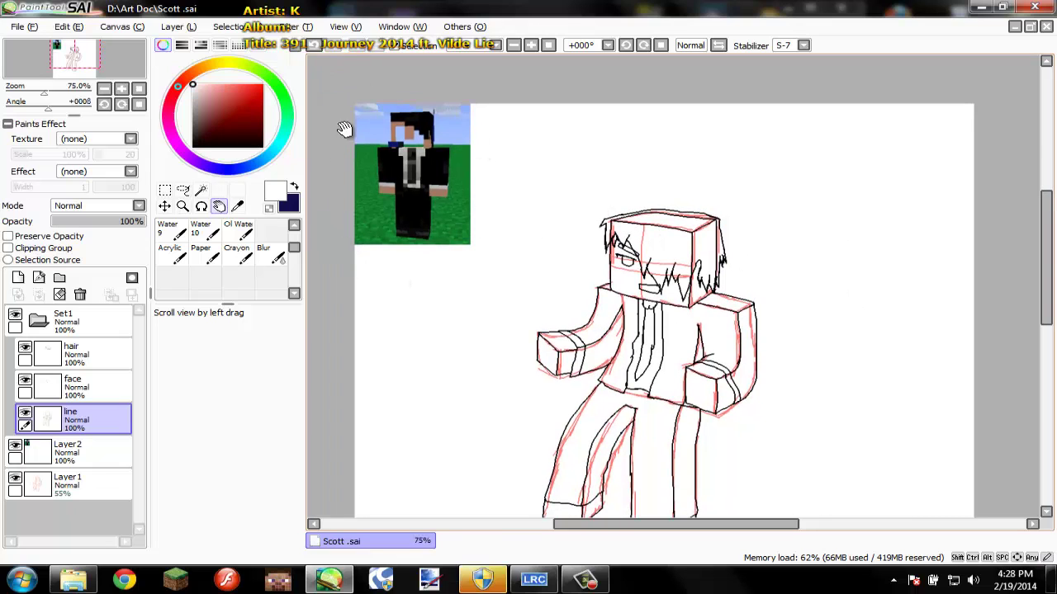
mouse_move(586, 264)
left_mouse_down()
mouse_move(520, 214)
mouse_move(482, 203)
mouse_move(554, 239)
mouse_move(520, 205)
mouse_move(533, 198)
left_mouse_up()
mouse_move(634, 236)
left_mouse_down()
mouse_move(541, 178)
mouse_move(648, 303)
left_mouse_up()
left_click_drag(512, 147, 589, 236)
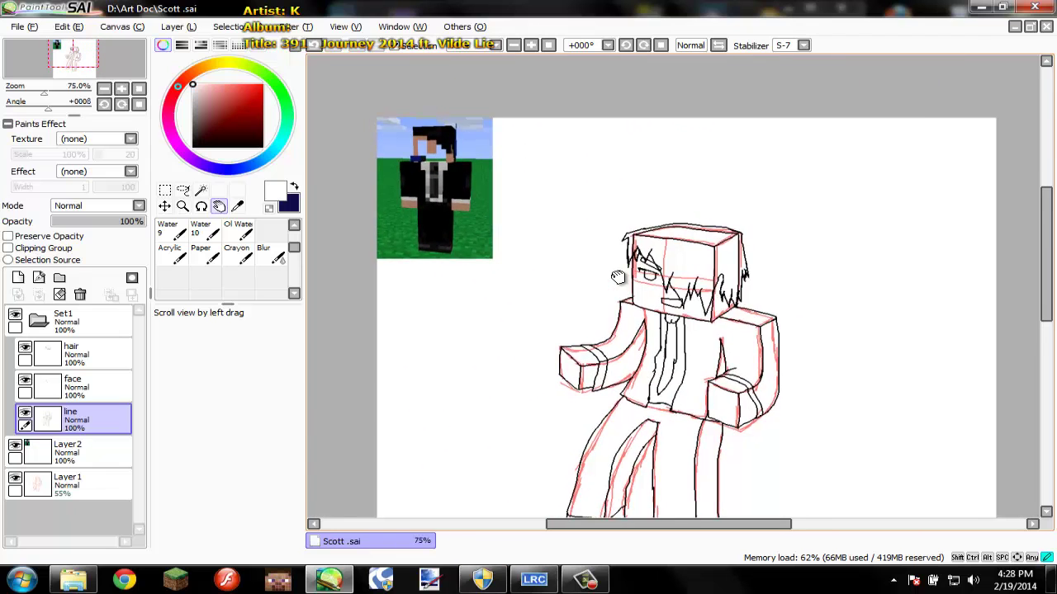
left_click_drag(619, 272, 629, 267)
mouse_move(814, 361)
left_mouse_down()
mouse_move(750, 275)
mouse_move(596, 222)
mouse_move(591, 269)
mouse_move(573, 260)
mouse_move(668, 257)
mouse_move(661, 242)
mouse_move(704, 226)
mouse_move(654, 229)
left_mouse_up()
scroll(589, 275, "down", 1)
scroll(577, 258, "up", 1)
scroll(671, 259, "down", 1)
scroll(661, 242, "up", 1)
scroll(713, 229, "down", 1)
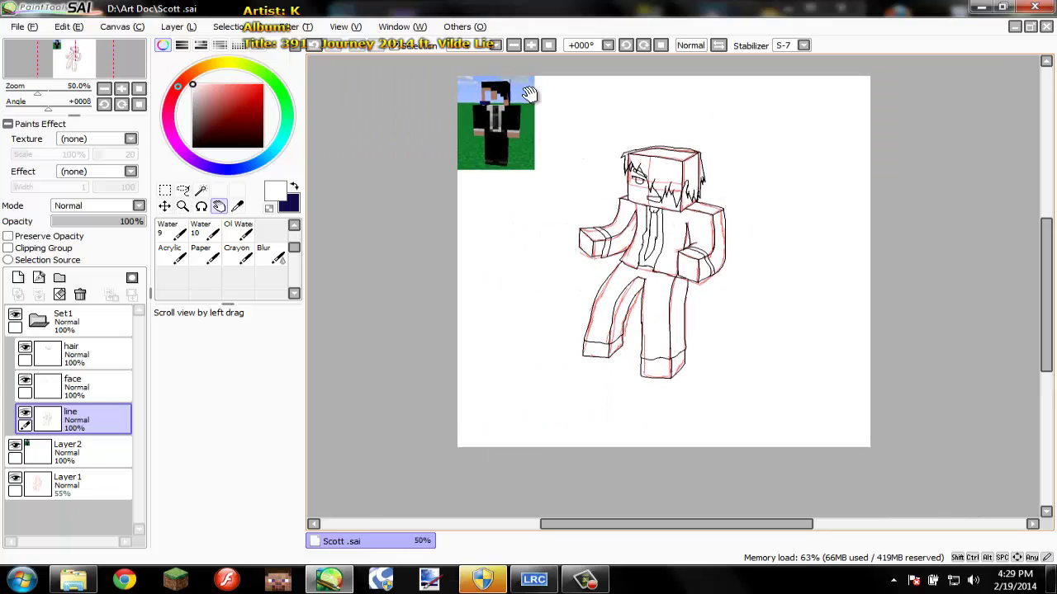
left_click_drag(700, 234, 669, 233)
scroll(667, 233, "up", 1)
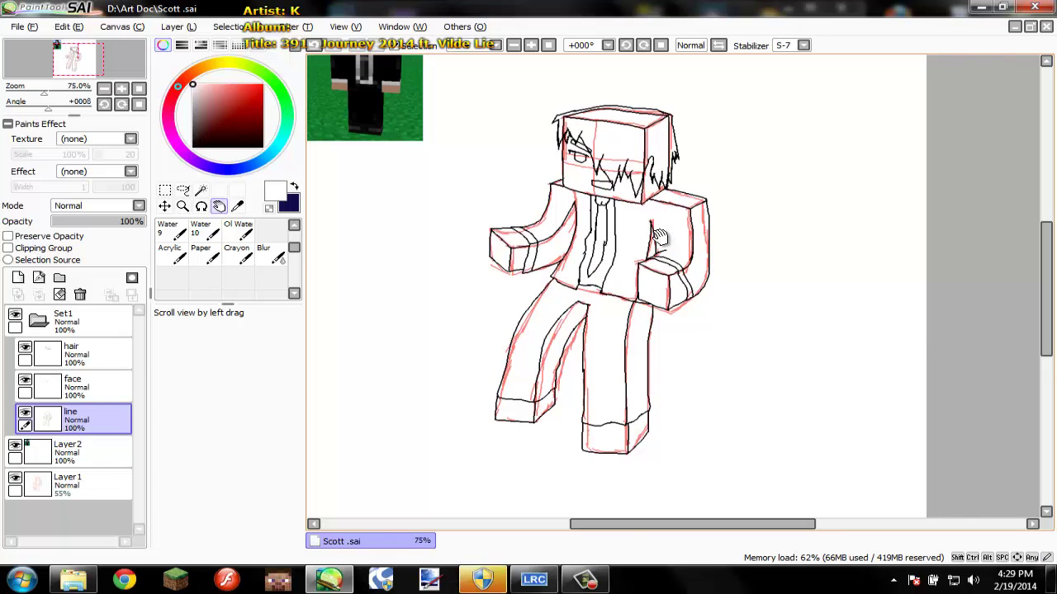
left_click_drag(601, 244, 575, 227)
scroll(745, 254, "down", 1)
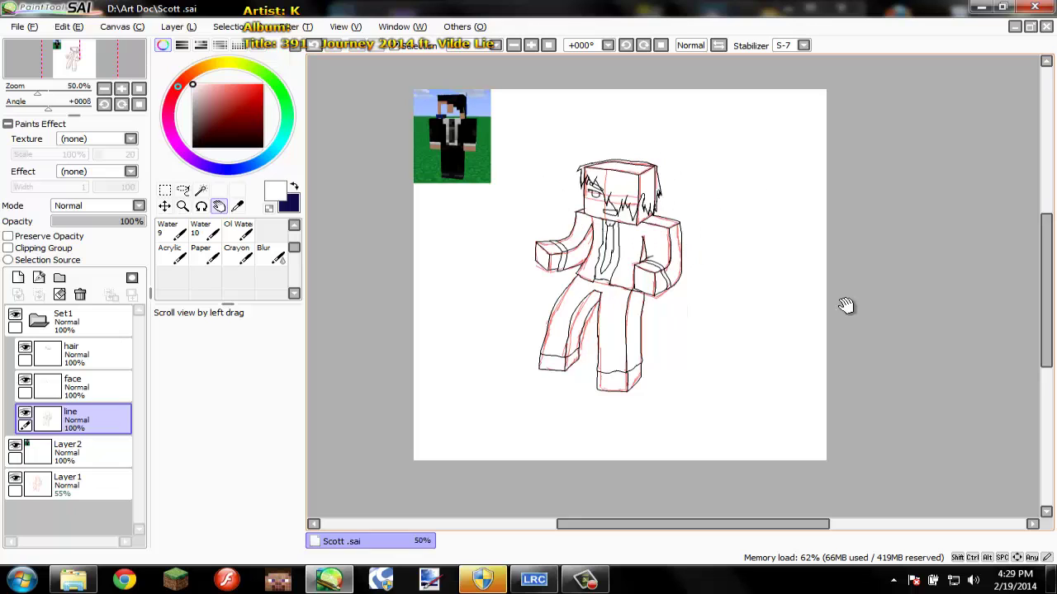
left_click_drag(760, 272, 747, 268)
scroll(626, 246, "up", 2)
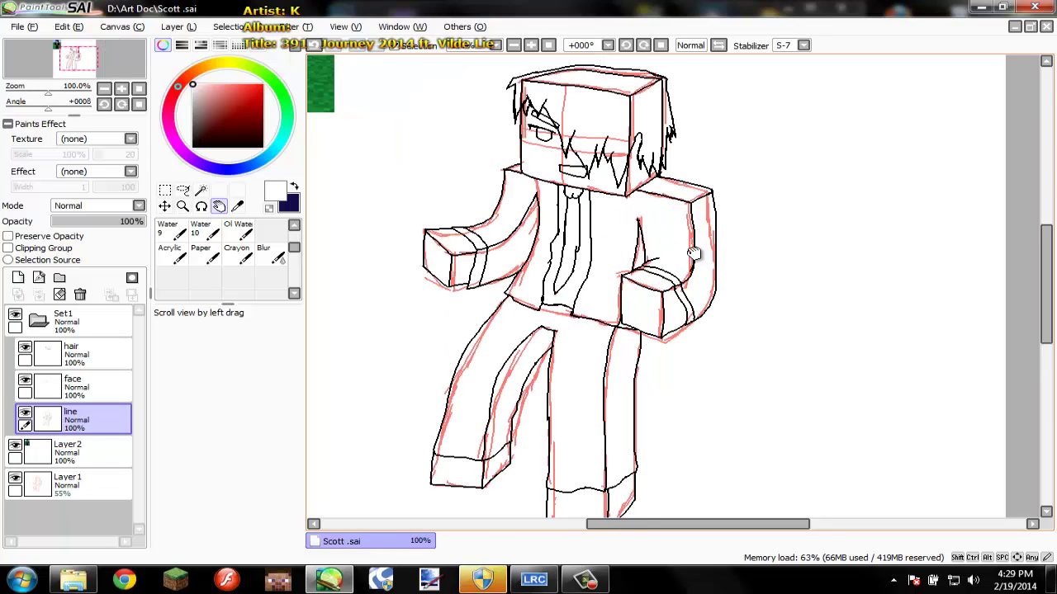
scroll(693, 255, "down", 2)
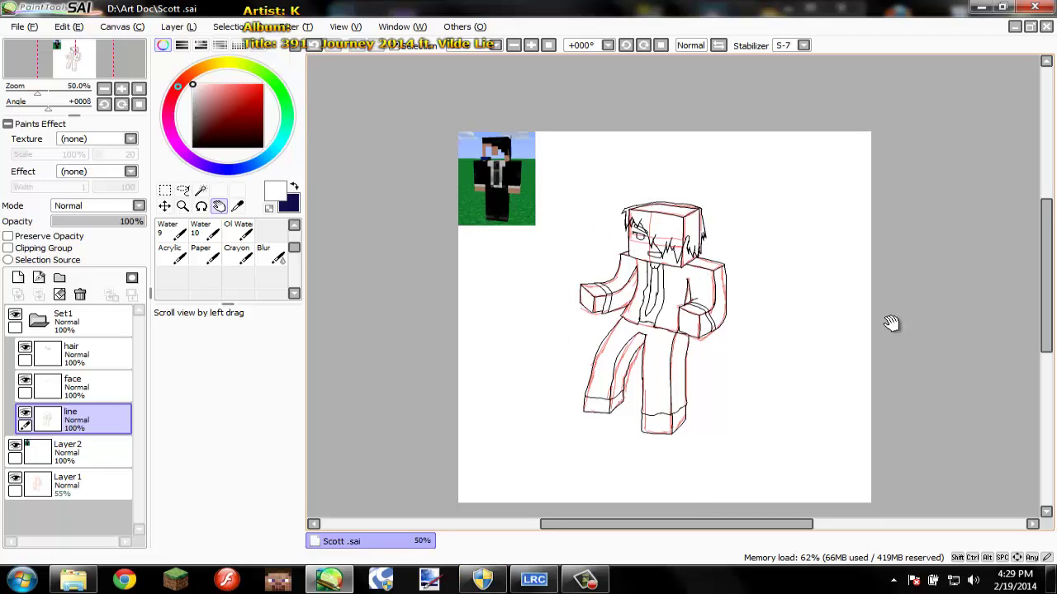
mouse_move(840, 328)
left_mouse_down()
mouse_move(783, 321)
mouse_move(830, 322)
mouse_move(790, 307)
mouse_move(800, 333)
mouse_move(715, 324)
mouse_move(710, 304)
left_mouse_up()
mouse_move(574, 227)
left_mouse_down()
mouse_move(520, 277)
mouse_move(608, 285)
mouse_move(506, 282)
left_mouse_up()
Save the drawing and sample black from the outline of the outstretched forearm as the drawing colour.
scroll(619, 285, "up", 3)
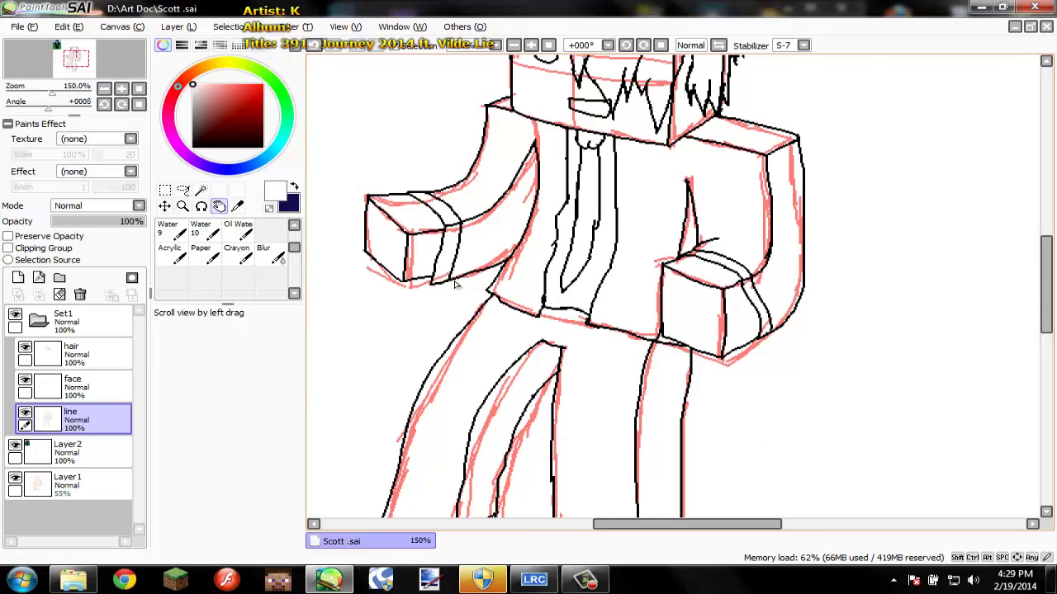
scroll(458, 285, "up", 4)
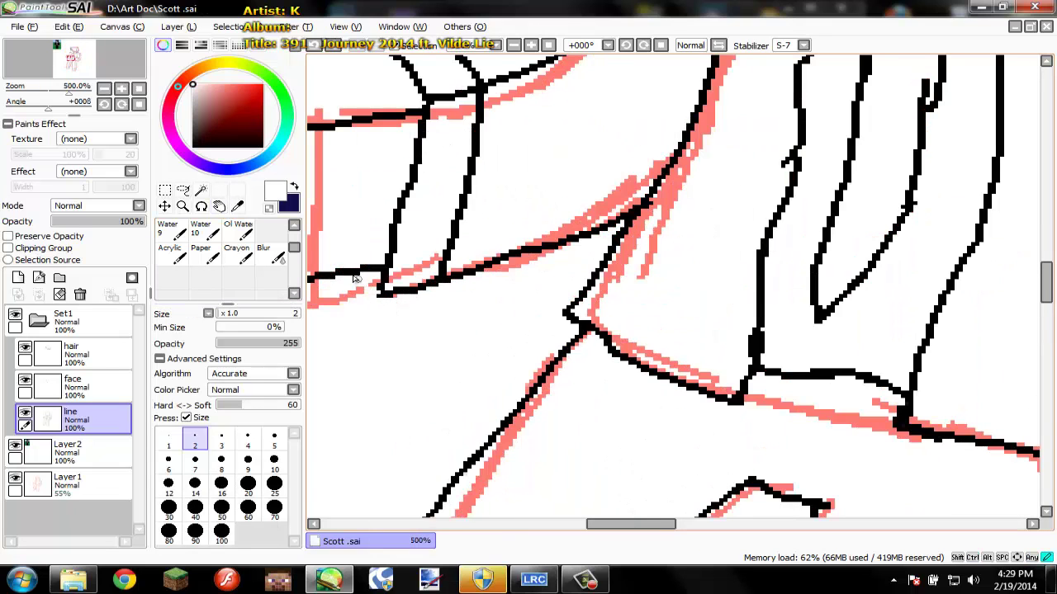
key("ctrl+s")
right_click(354, 271)
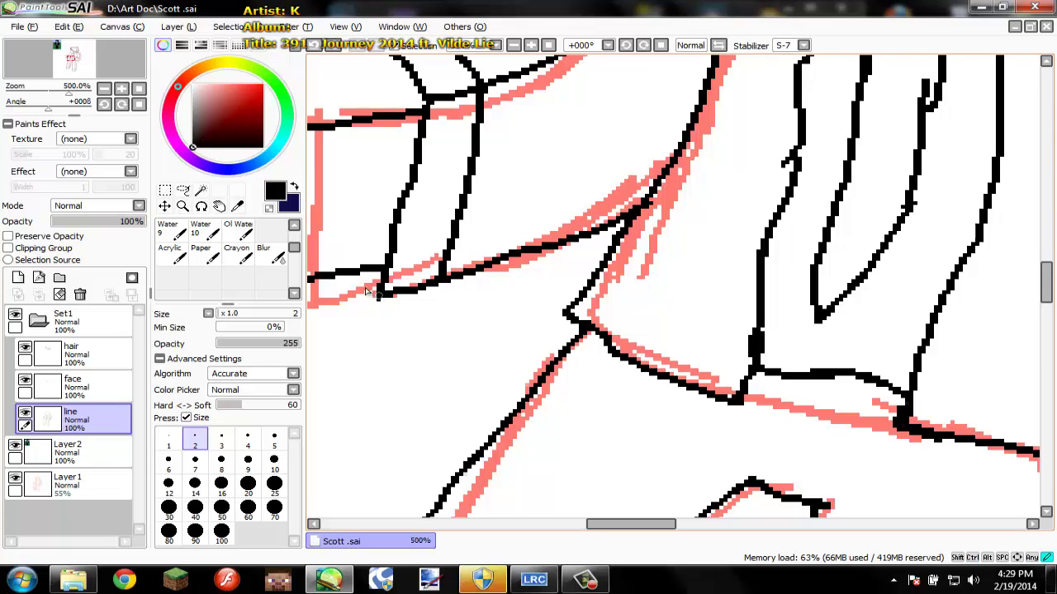
scroll(607, 371, "down", 5)
scroll(621, 374, "up", 4)
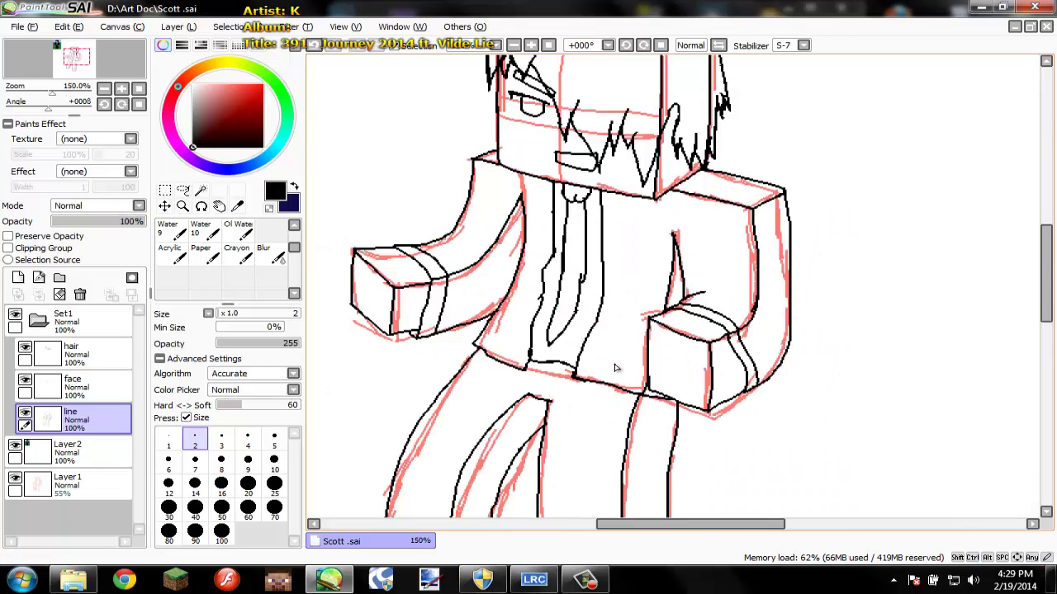
scroll(619, 369, "down", 2)
key("h")
left_click_drag(642, 300, 657, 247)
left_click_drag(770, 331, 670, 322)
scroll(749, 328, "down", 2)
scroll(732, 332, "up", 1)
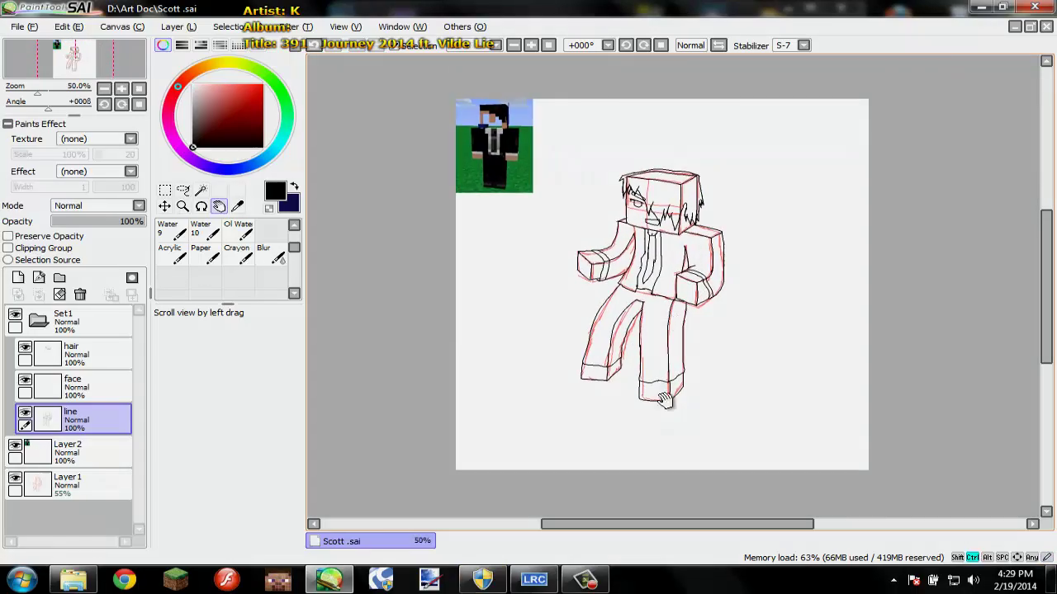